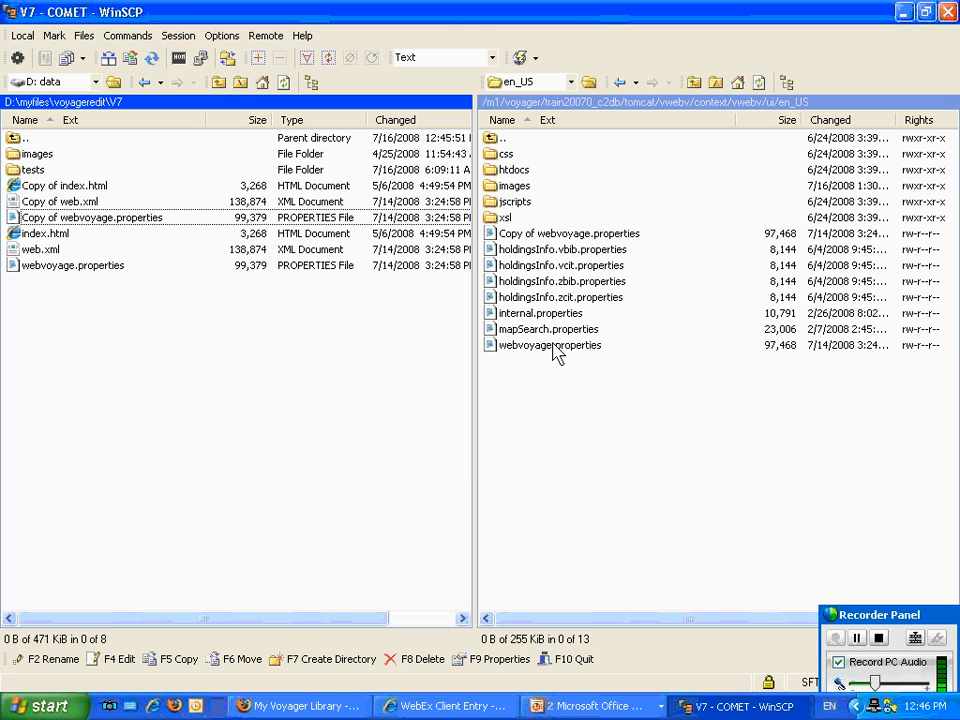
Open the remote webvoyage.properties file in a maximised editor window and go to its Options section.
double_click(551, 347)
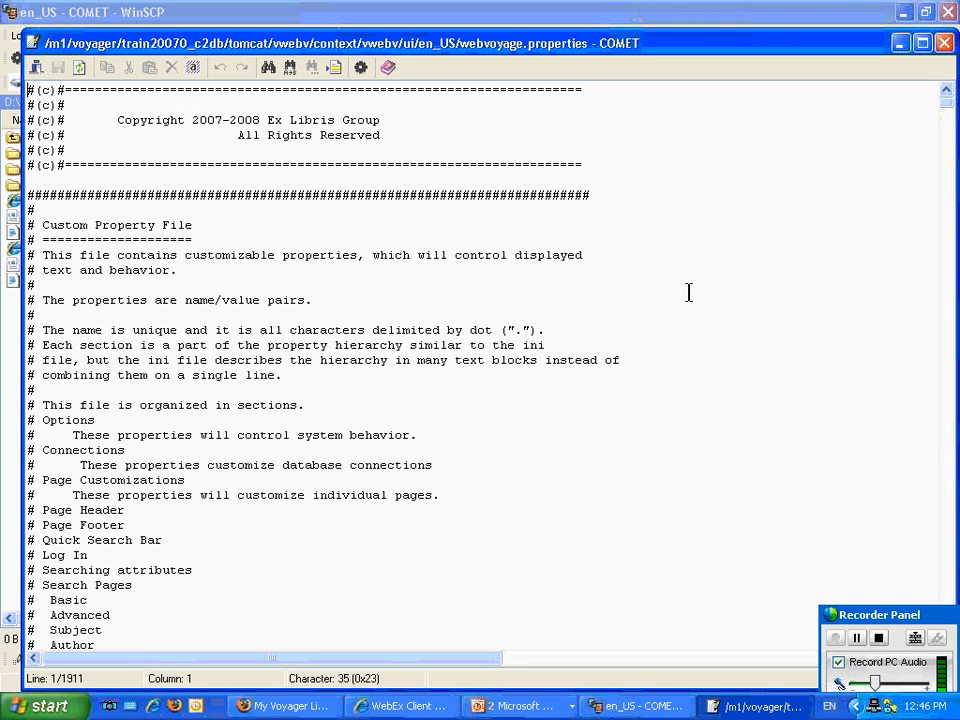
click(924, 48)
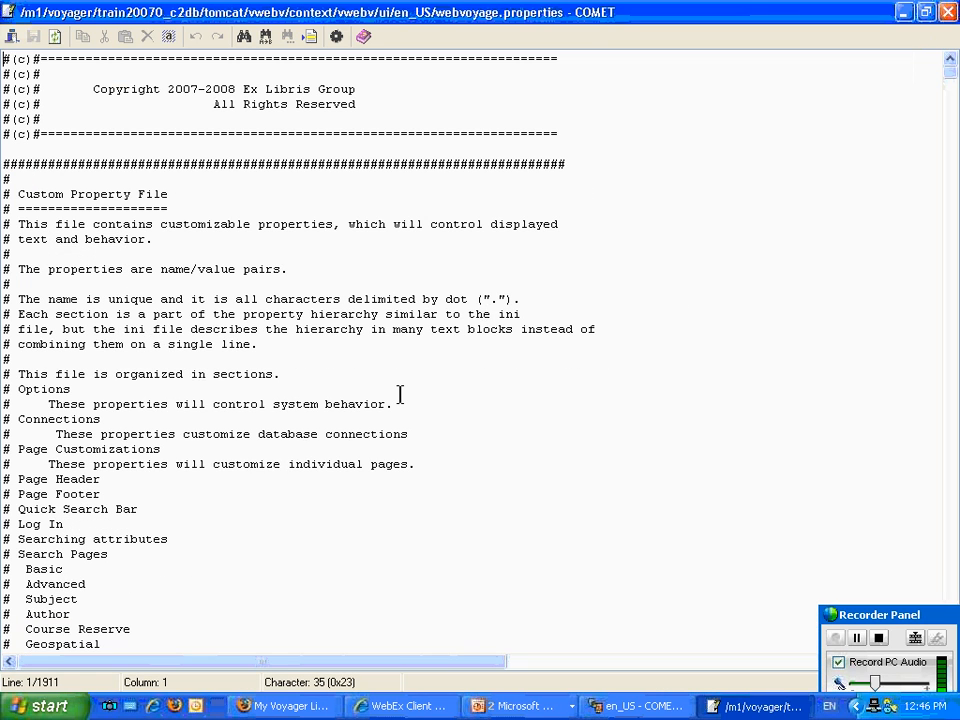
scroll(398, 391, down, 6)
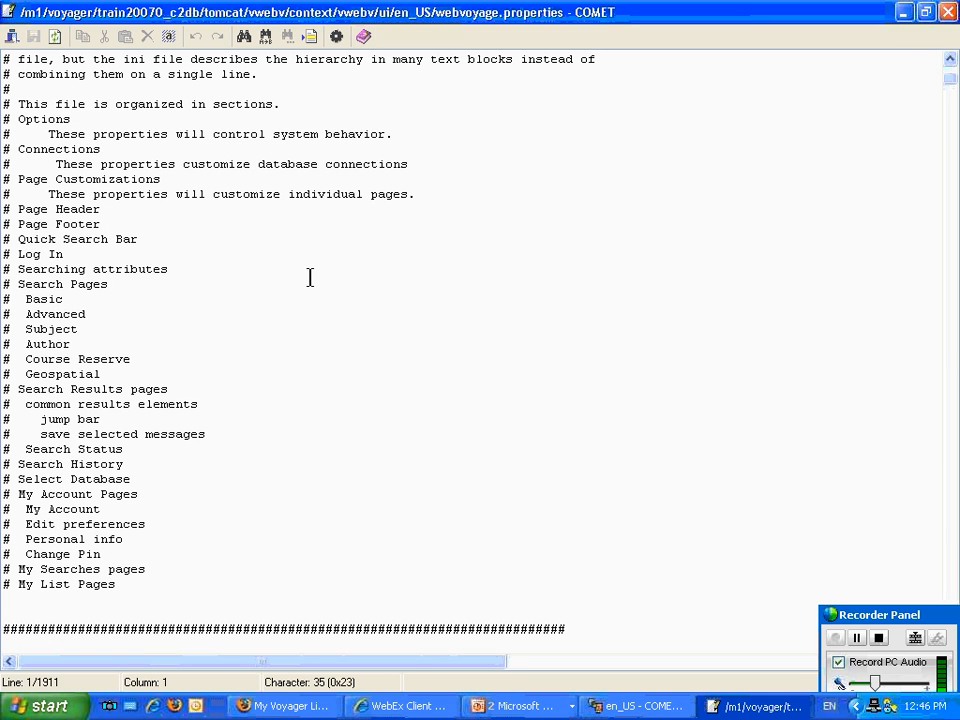
scroll(290, 295, down, 1)
scroll(289, 295, down, 13)
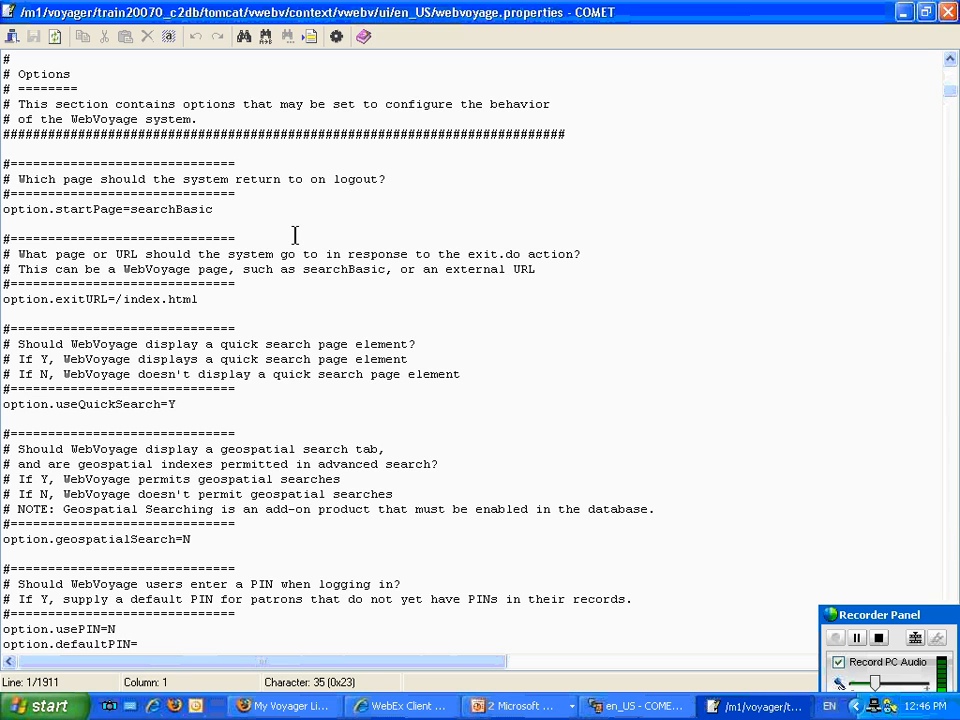
Review the exit URL, quick search and geospatial search options in webvoyage.properties.
click(288, 290)
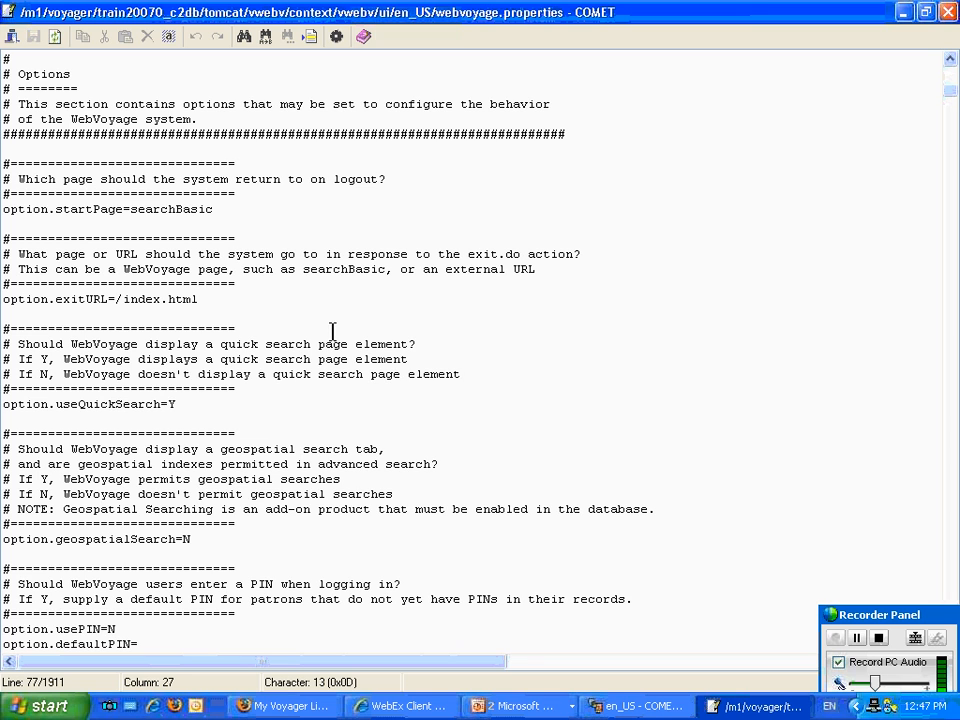
scroll(328, 330, down, 1)
scroll(328, 333, down, 3)
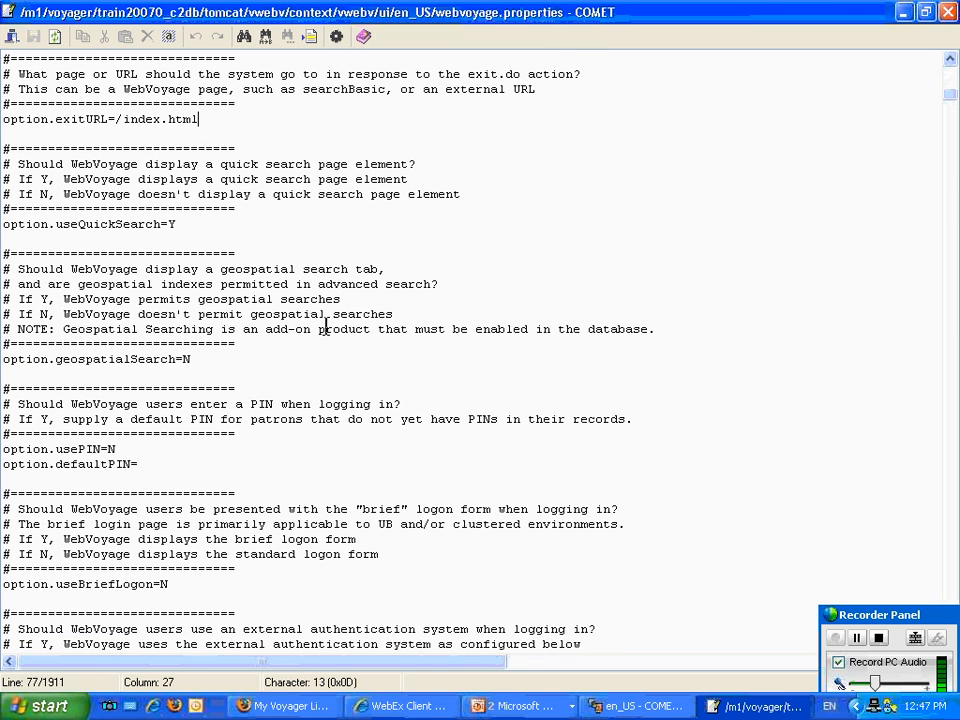
drag(195, 222, 167, 222)
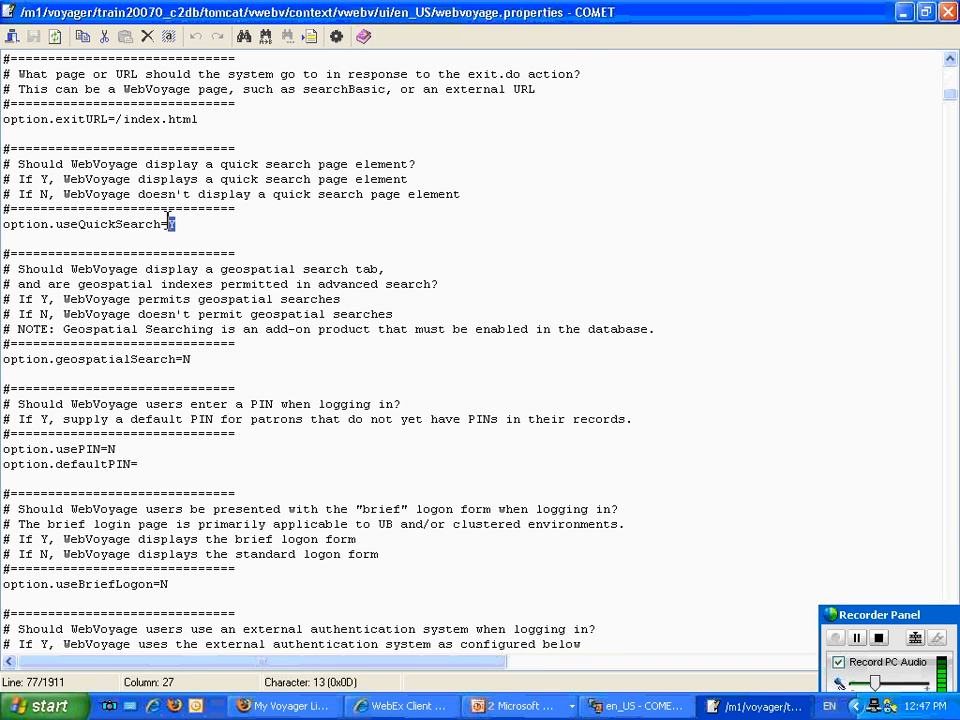
click(257, 233)
scroll(231, 248, down, 4)
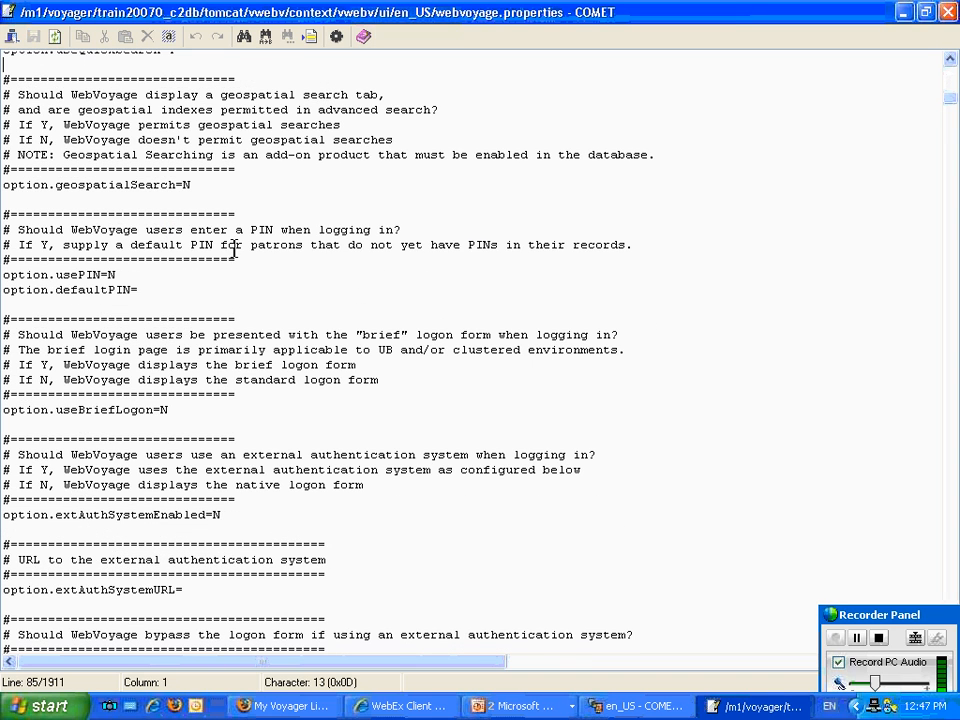
scroll(223, 188, down, 1)
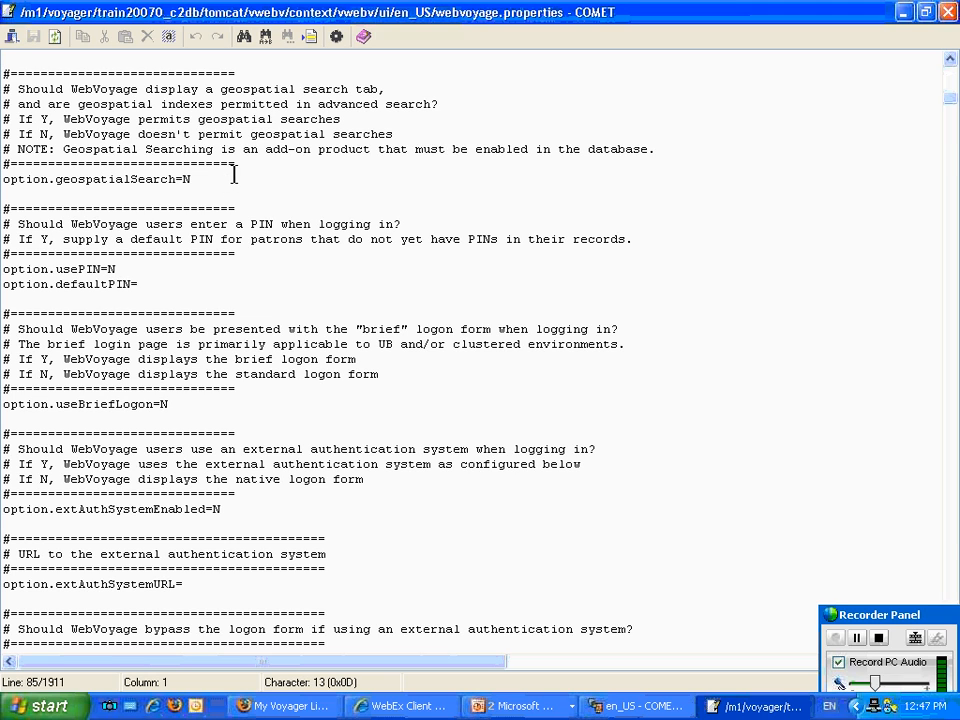
click(230, 178)
Review the PIN login, brief logon and external authentication options.
scroll(150, 273, down, 1)
scroll(150, 273, down, 3)
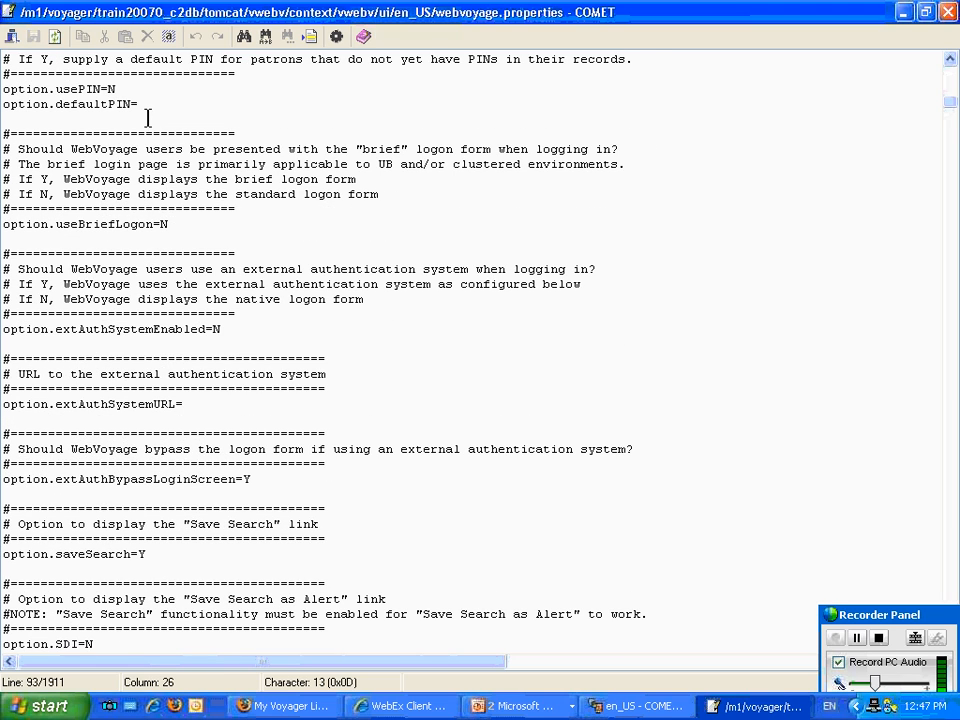
scroll(101, 95, up, 1)
scroll(50, 112, up, 1)
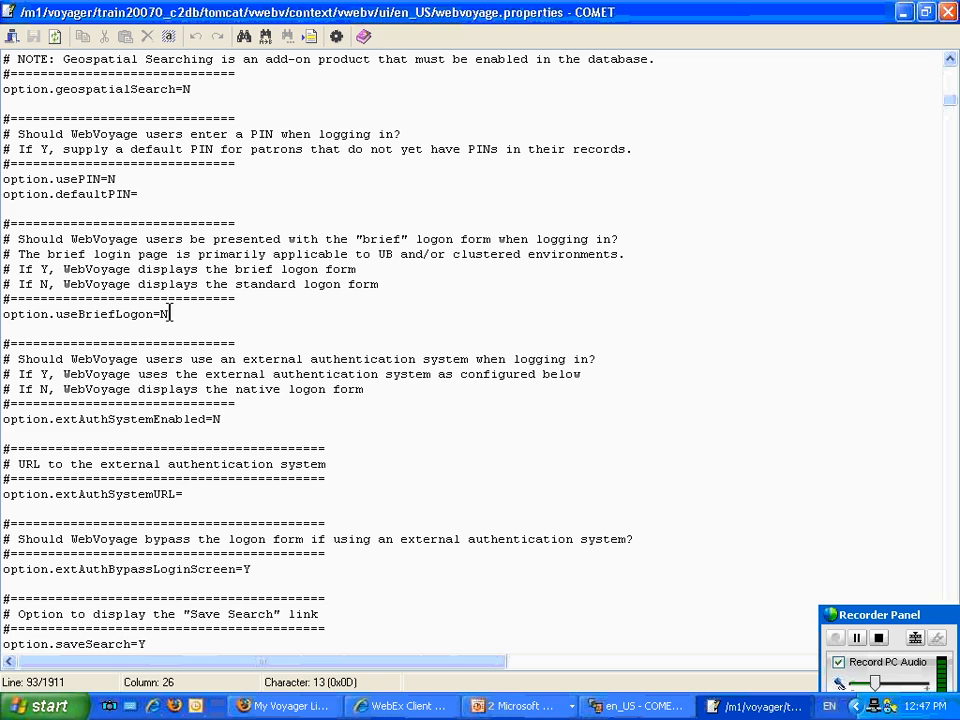
click(321, 319)
scroll(304, 332, down, 1)
scroll(304, 332, down, 3)
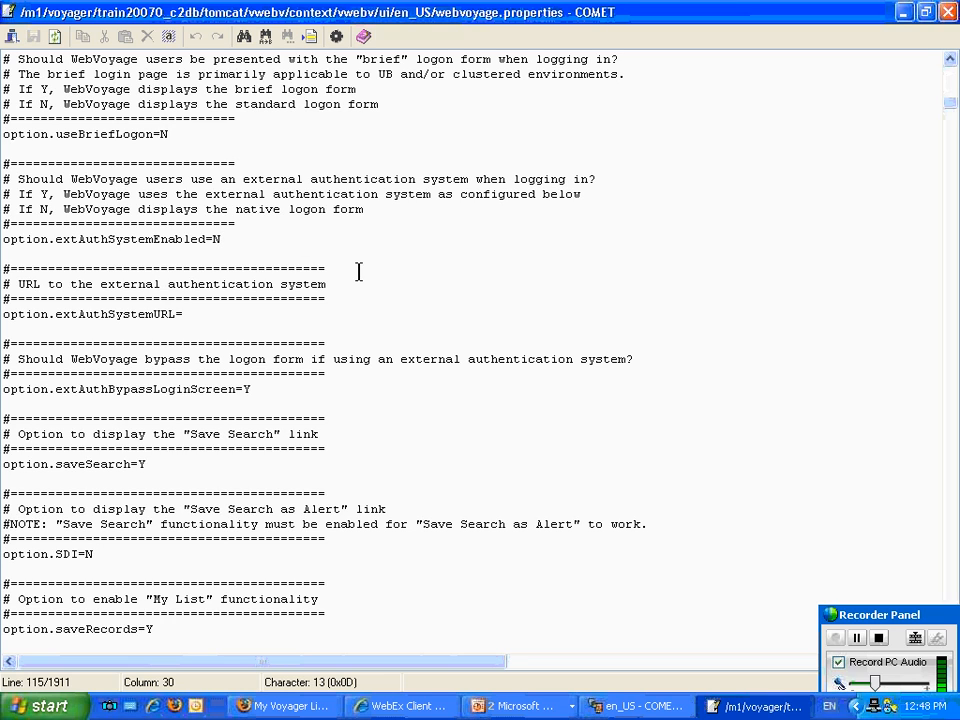
Enable the "Save Search as Alert" link by setting option.SDI to Y, and save the file.
scroll(358, 271, down, 2)
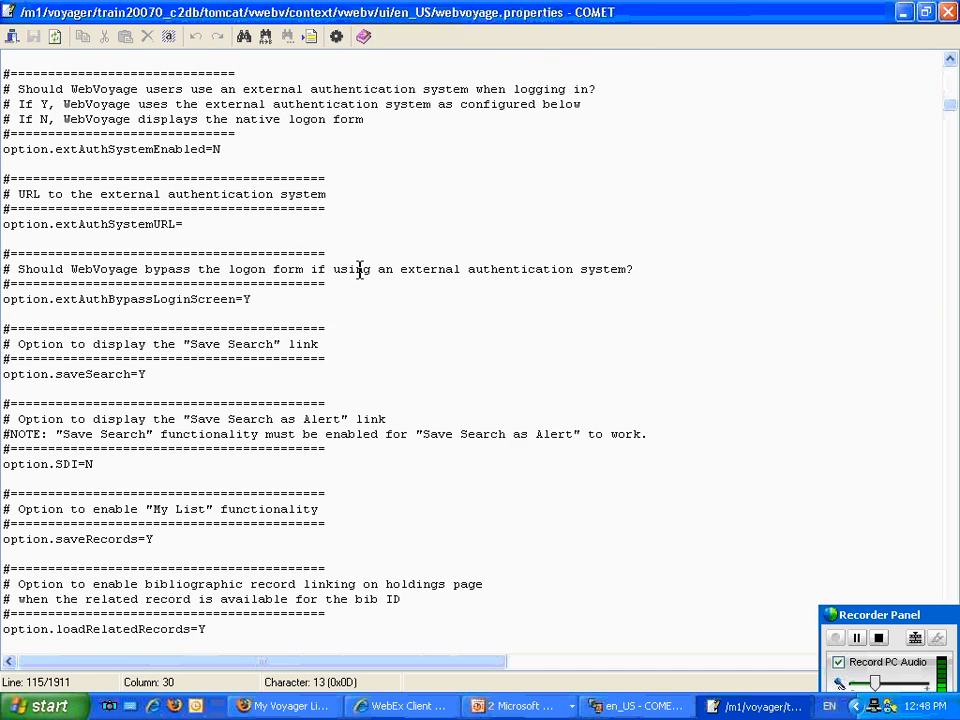
scroll(358, 271, down, 2)
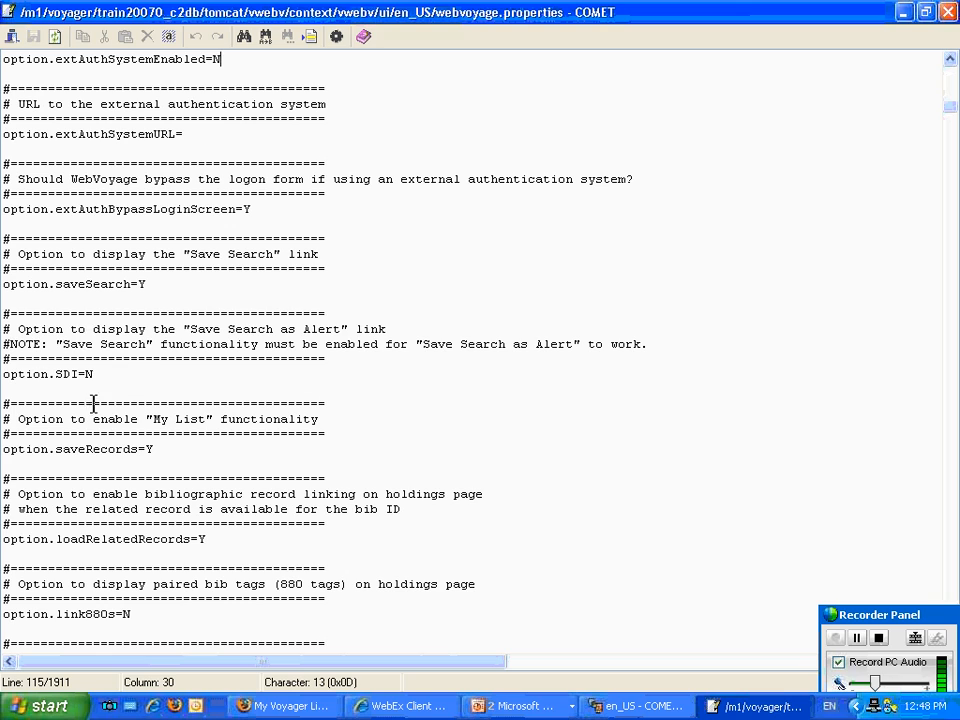
click(122, 373)
key(BackSpace)
text(Y)
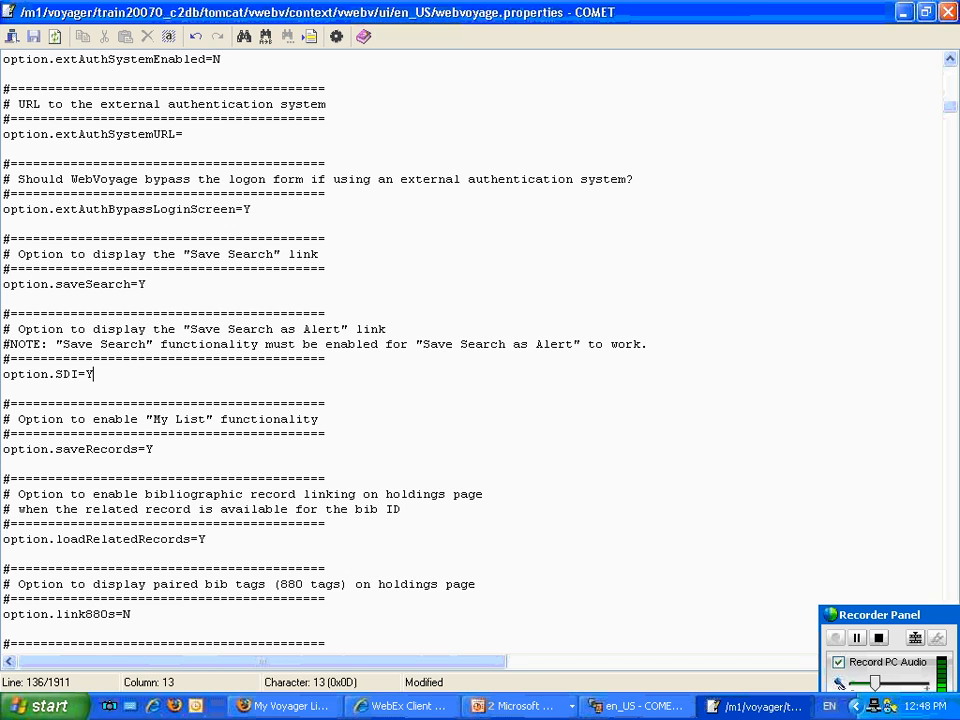
click(33, 36)
Examine the My List, record linking, 880 tag, request group, date format and timeout settings, and the remote database connection instructions.
click(170, 449)
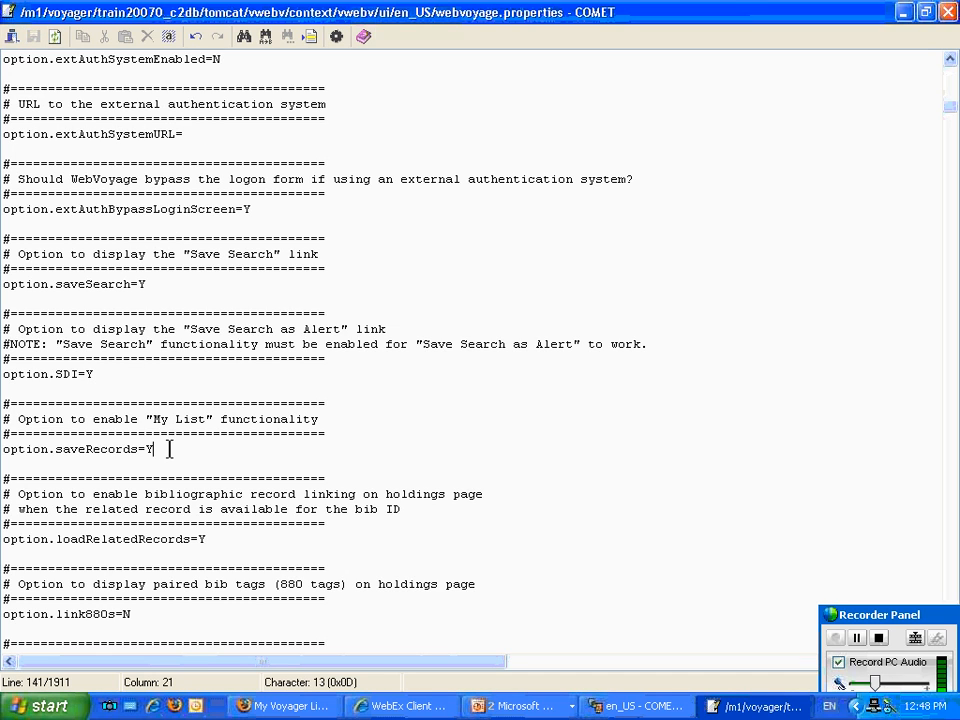
scroll(263, 471, down, 1)
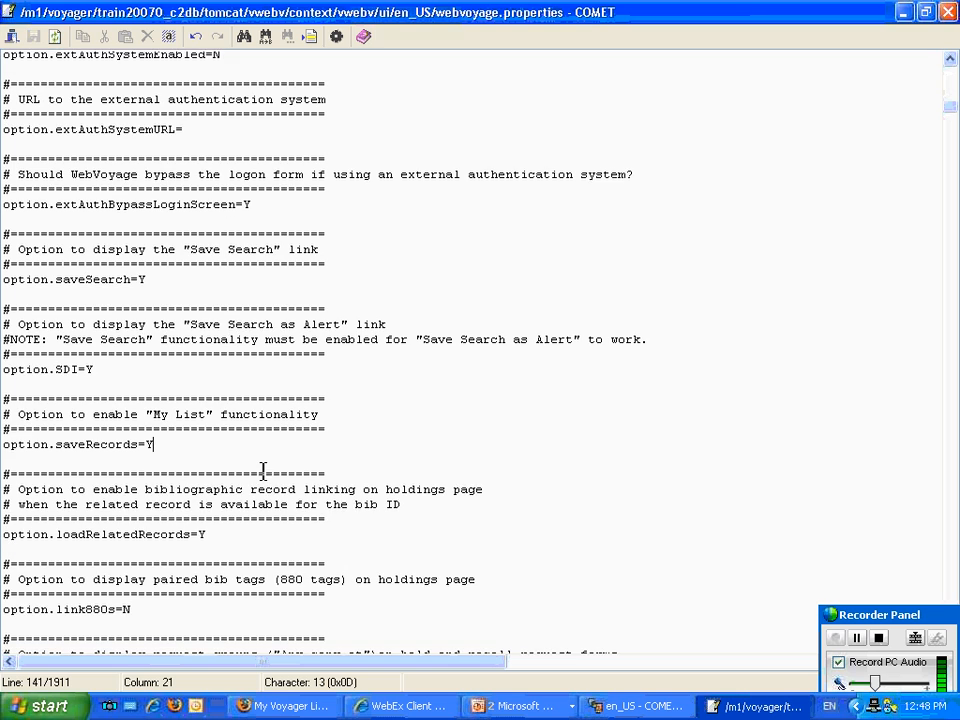
scroll(263, 471, down, 4)
click(150, 430)
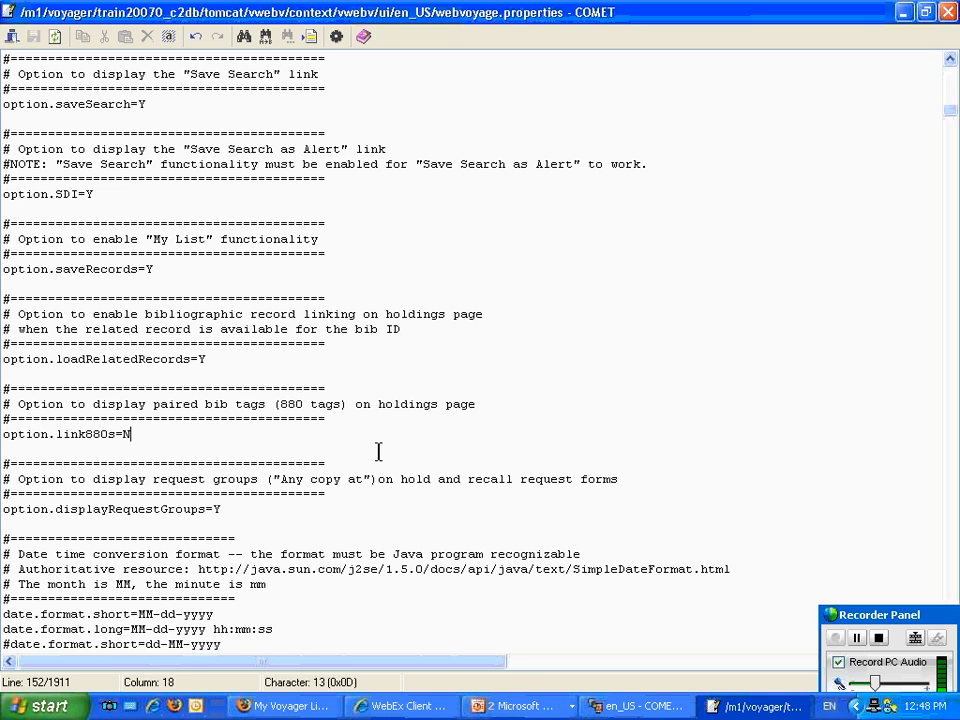
scroll(378, 452, down, 6)
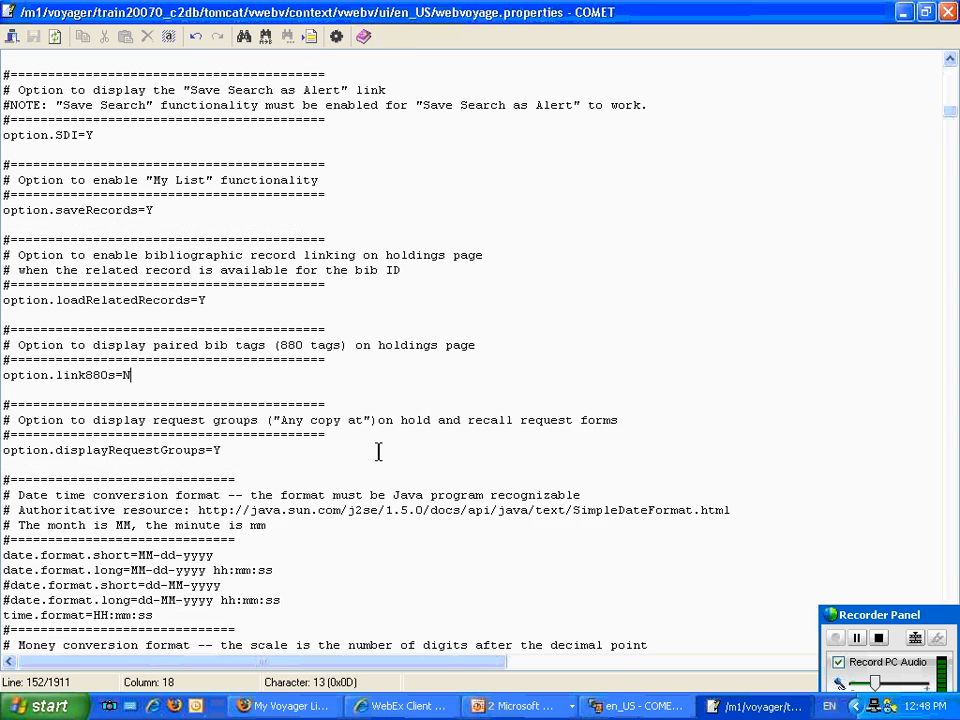
scroll(378, 452, down, 2)
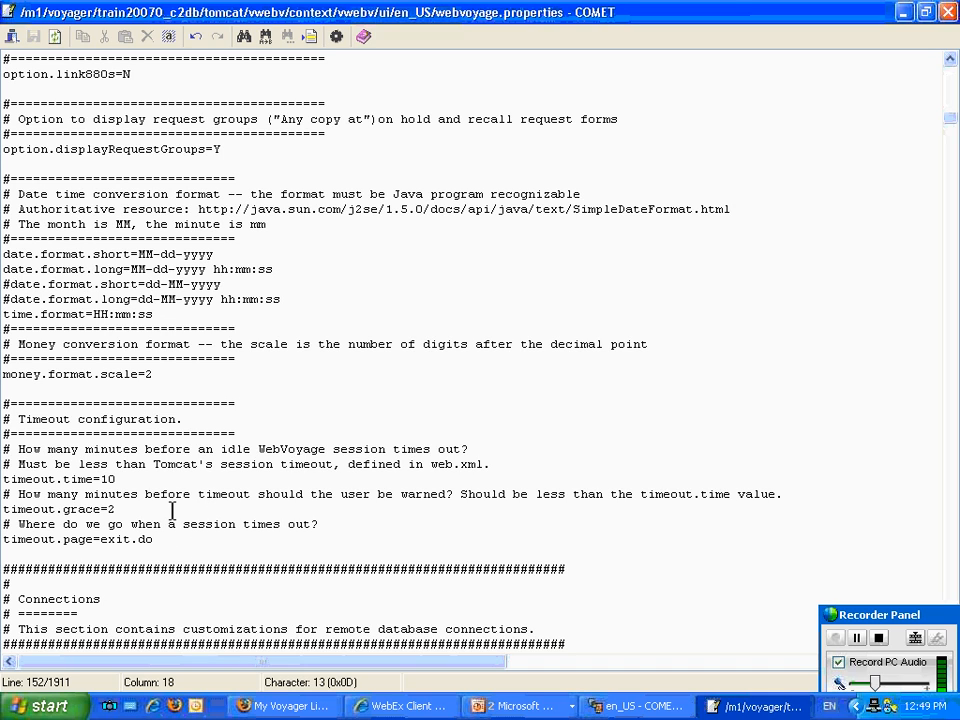
click(110, 510)
scroll(193, 540, down, 6)
scroll(193, 540, down, 2)
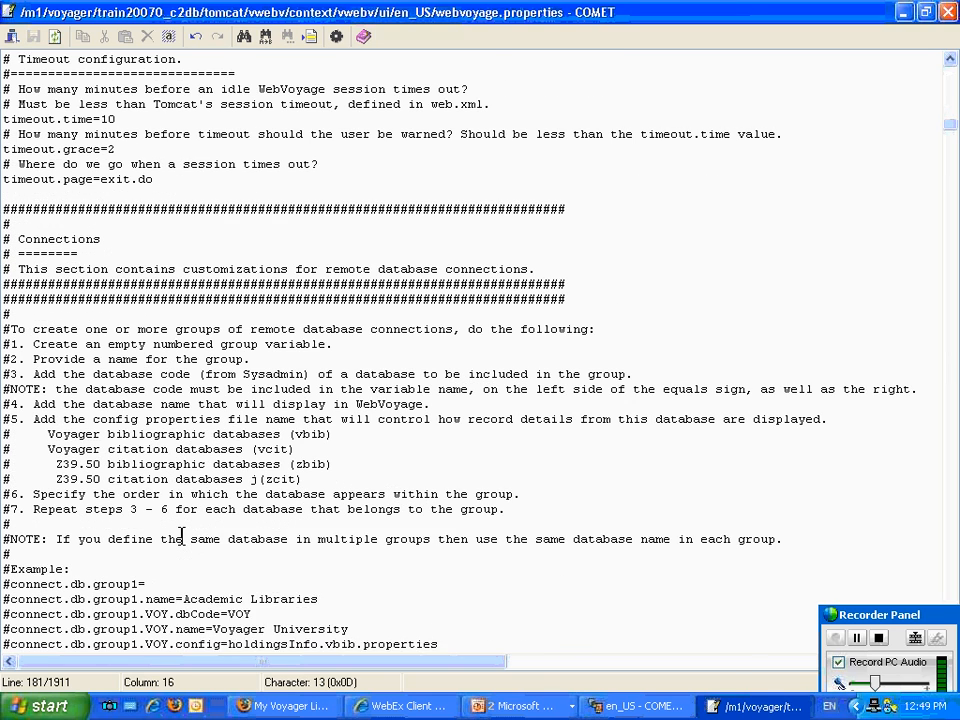
scroll(180, 535, down, 2)
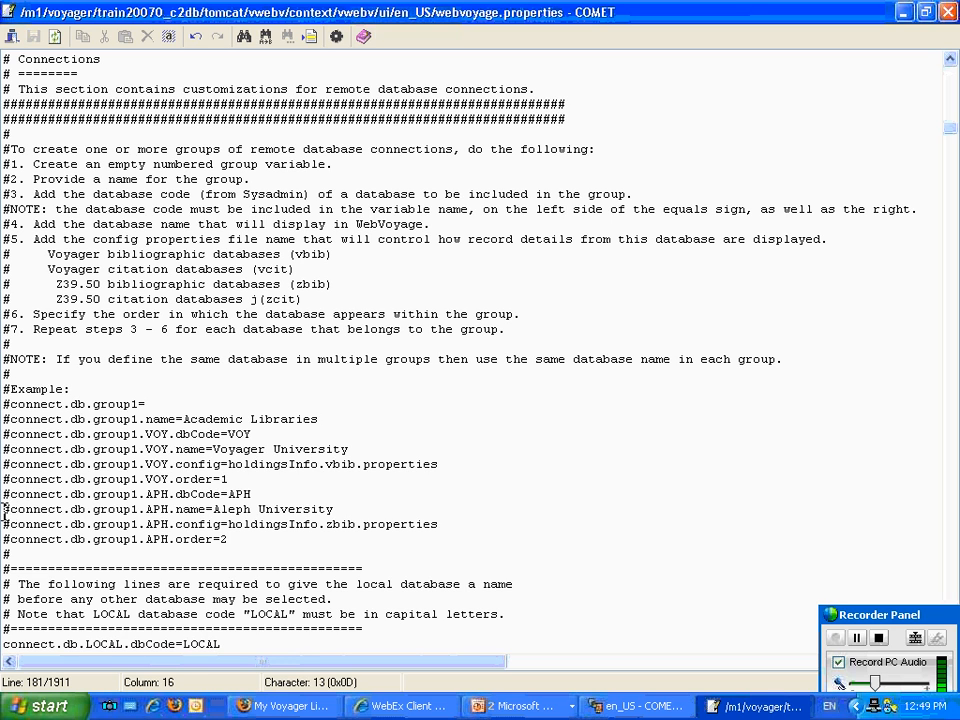
scroll(4, 462, down, 3)
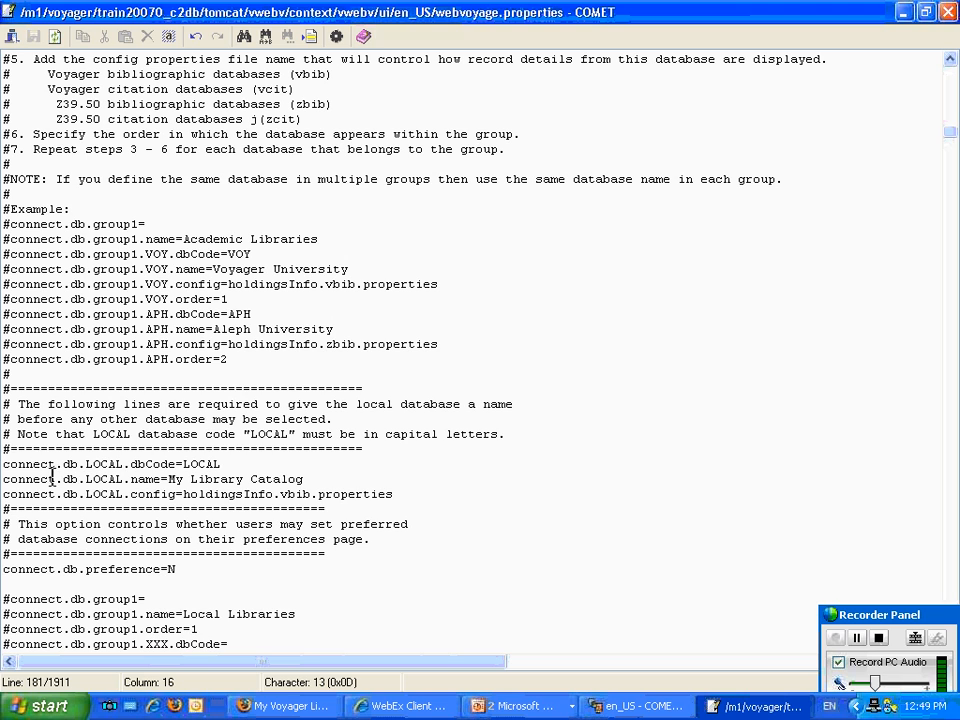
scroll(30, 462, down, 4)
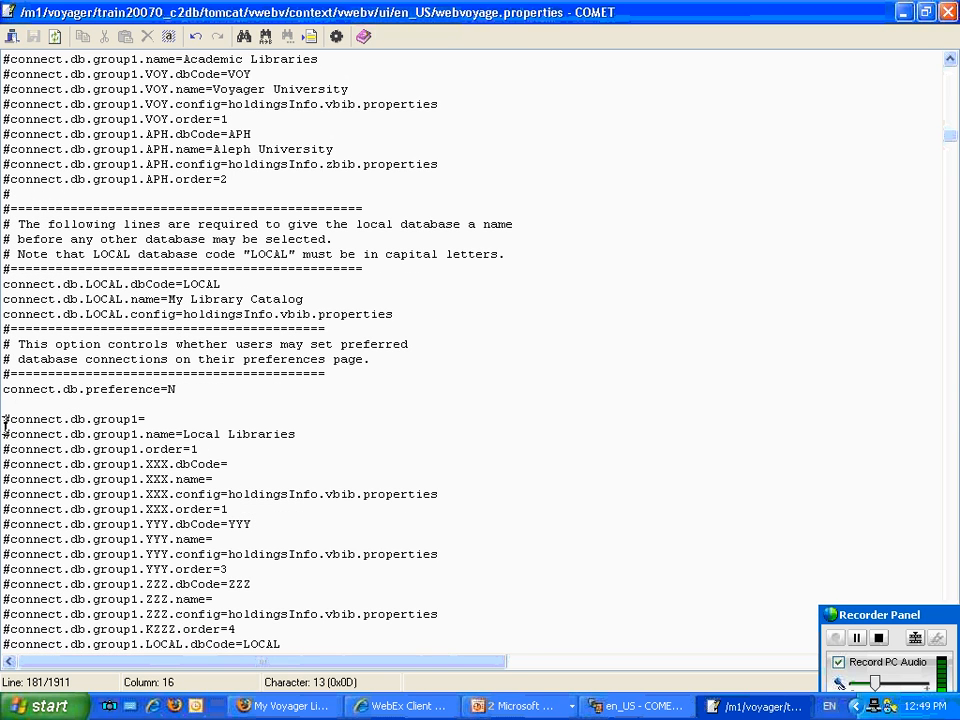
Uncomment every connect.db.group1 line of the Local Libraries group, from connect.db.group1= through connect.db.group1.LOCAL.order=1, and save the file.
click(9, 419)
click(186, 389)
click(9, 419)
key(BackSpace)
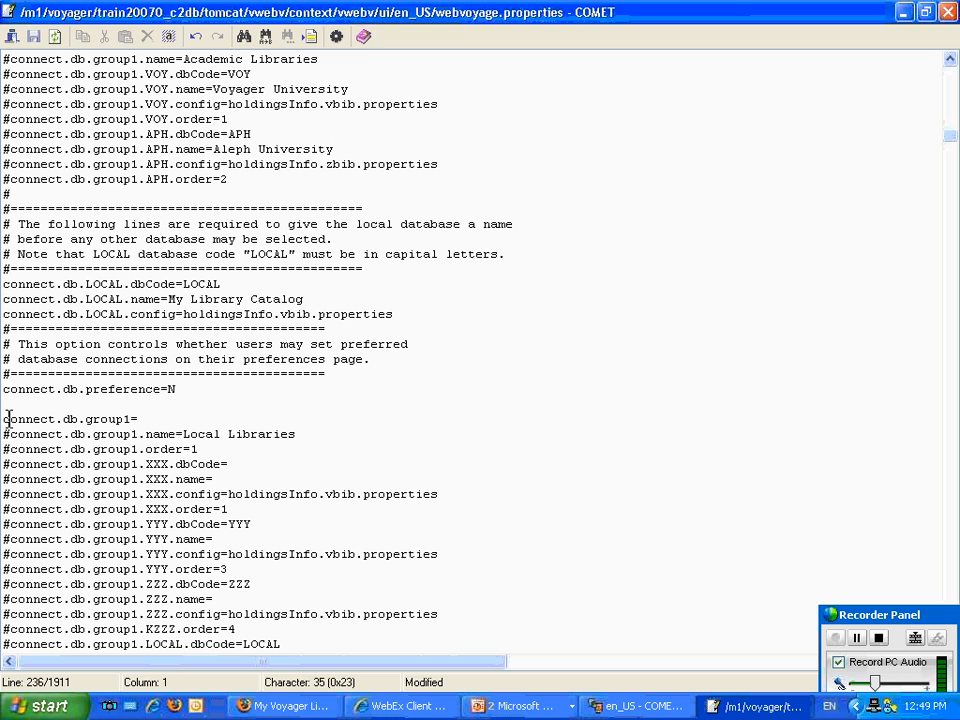
key(Delete)
key(Down)
key(Delete)
key(Down)
key(Delete)
key(Down)
key(Delete)
key(Down)
key(Delete)
key(Down)
key(Delete)
key(Down)
key(Delete)
key(Down)
key(Delete)
key(Down)
key(Delete)
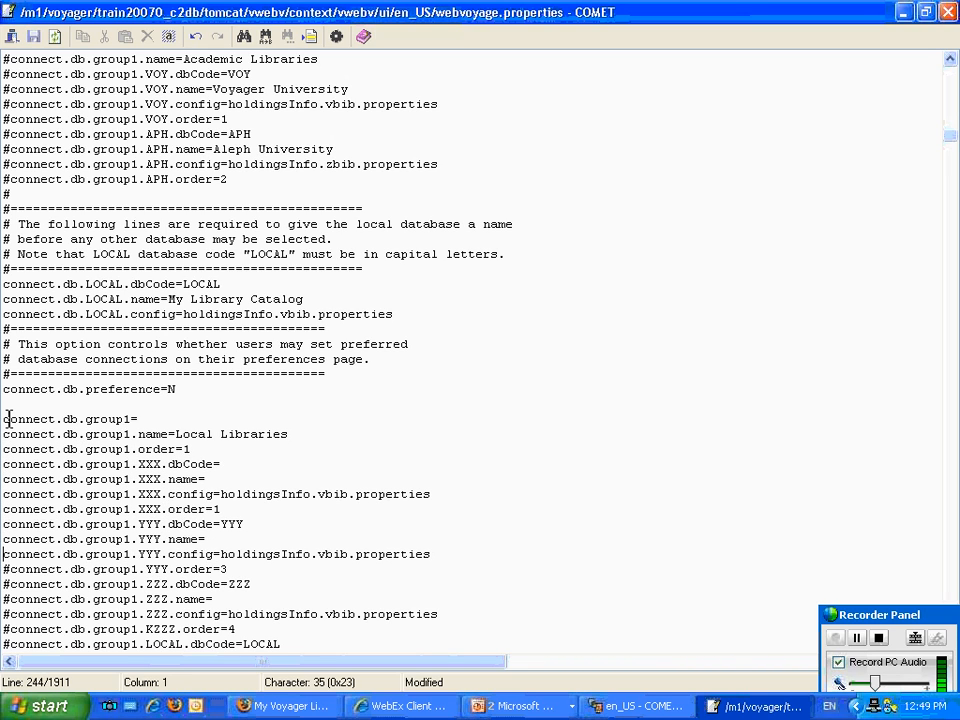
key(Down)
key(Delete)
key(Down)
key(Delete)
key(Down)
key(Delete)
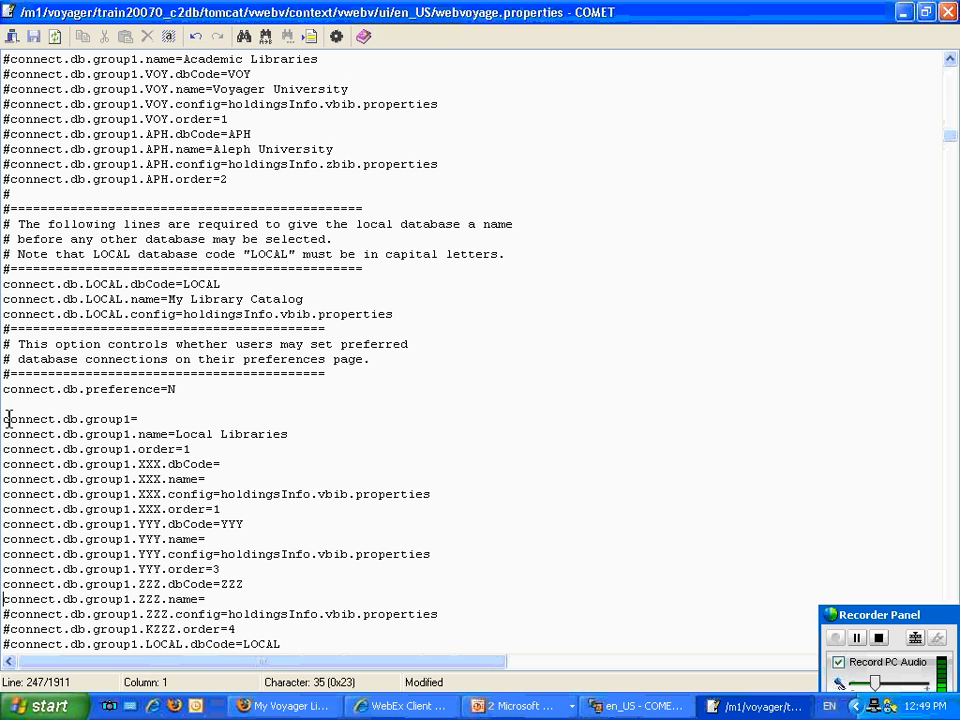
key(Delete)
key(Down)
key(Delete)
key(Down)
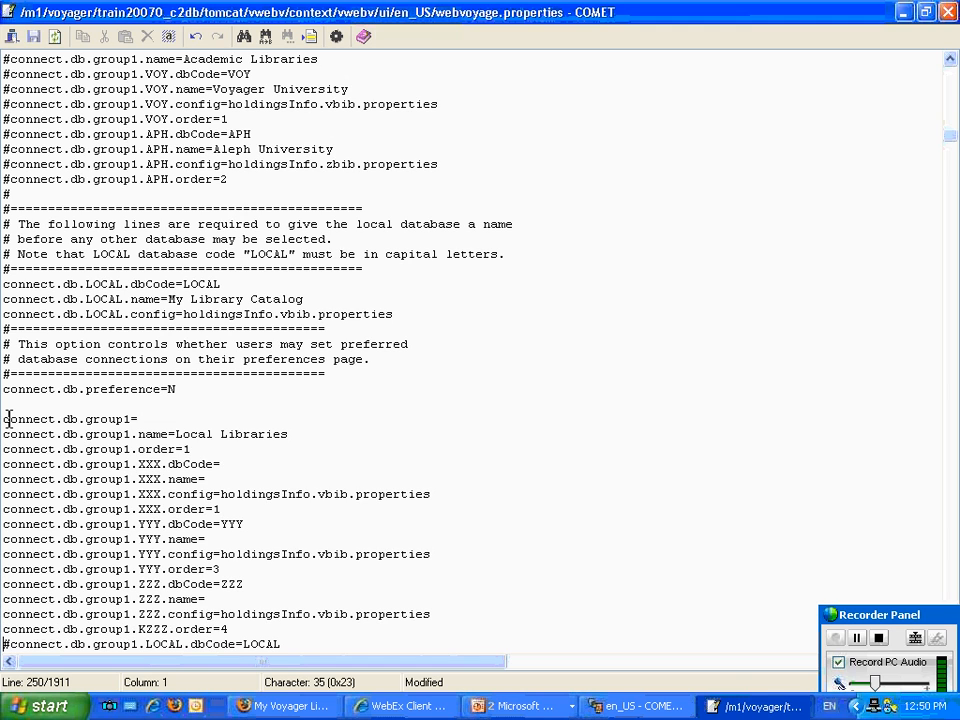
key(Delete)
key(Down)
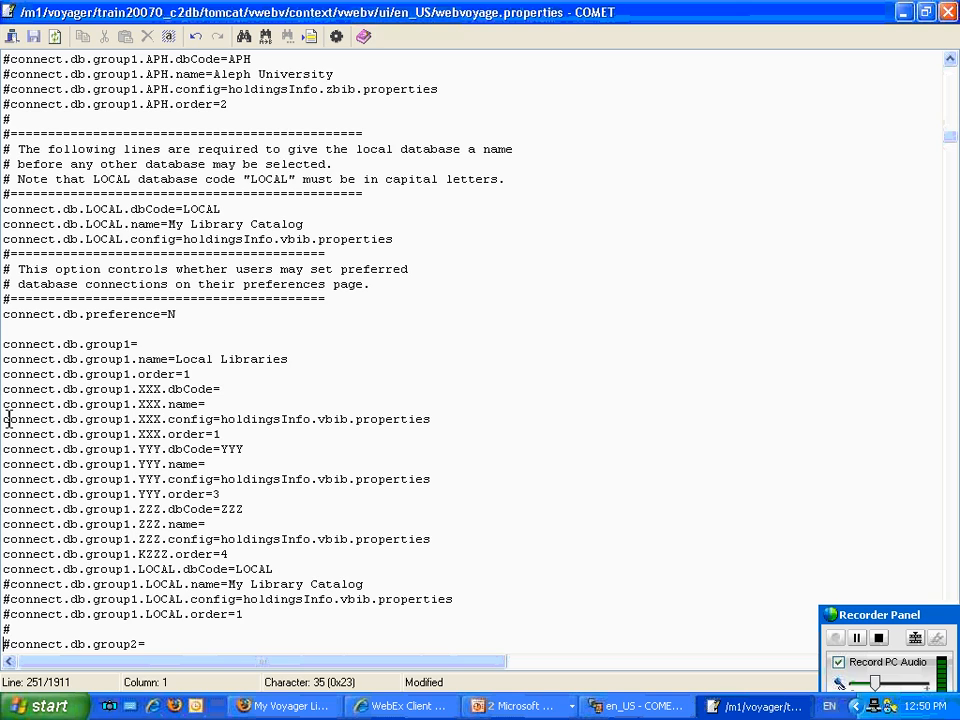
key(Delete)
key(Down)
key(Delete)
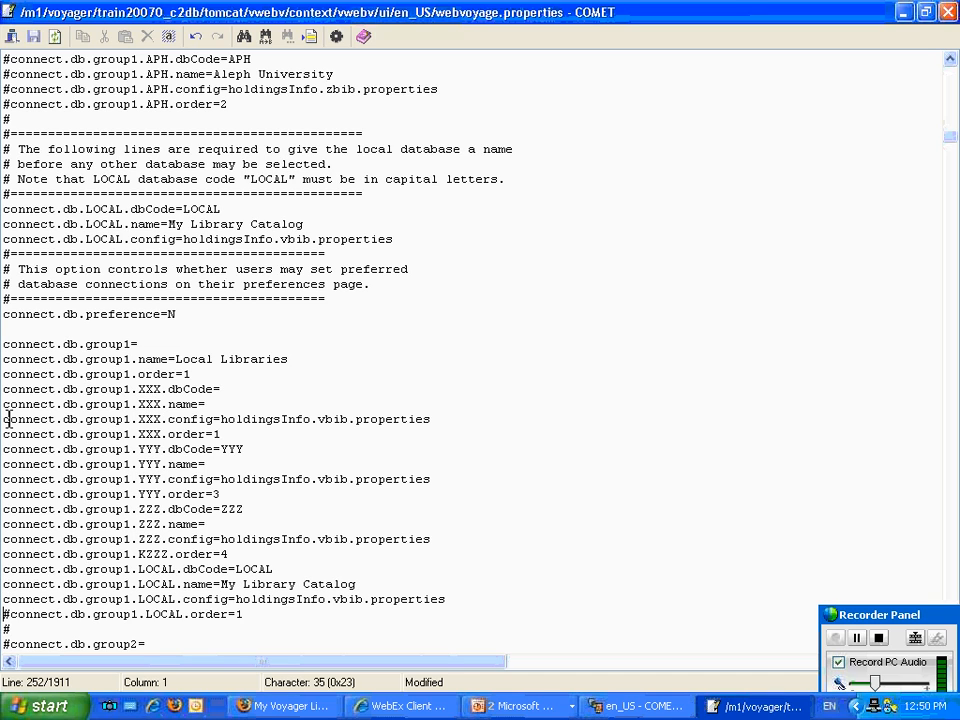
key(Down)
key(Delete)
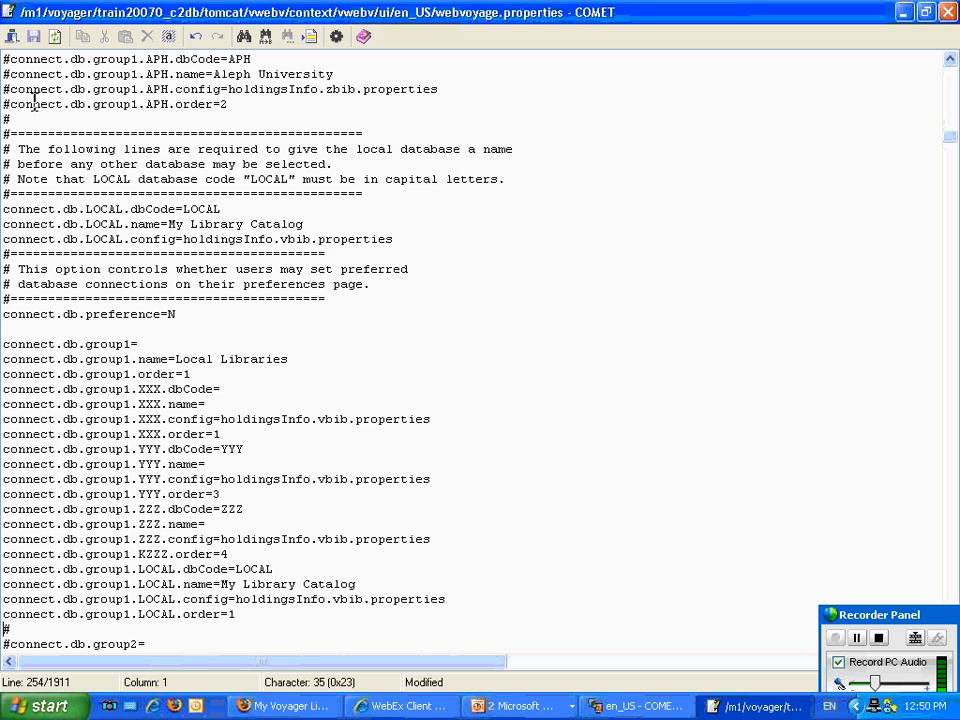
click(30, 40)
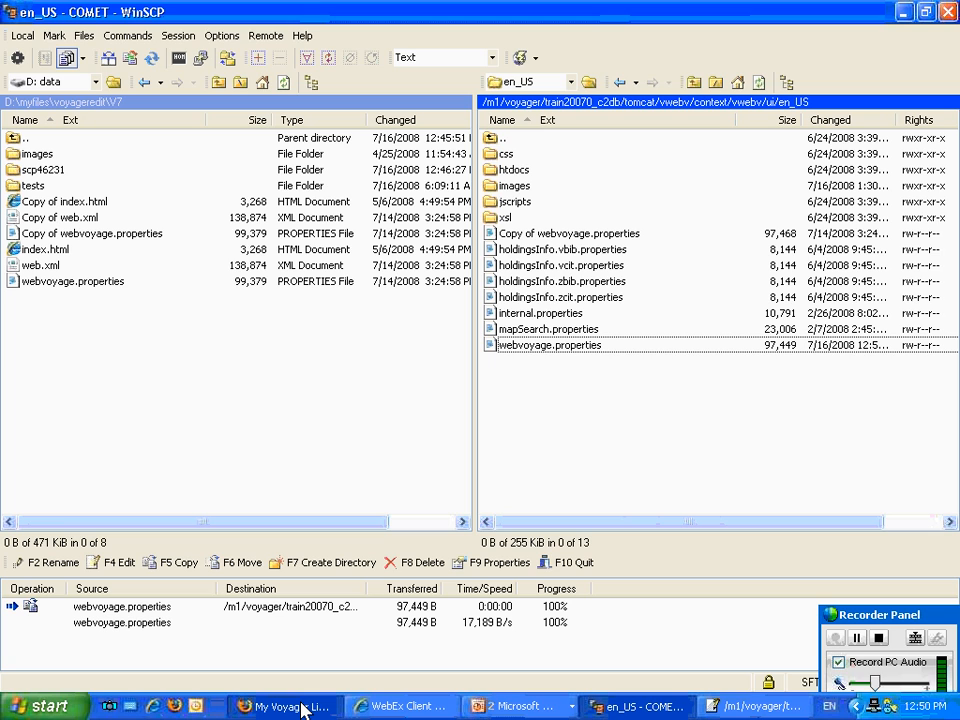
Switch to Firefox, reload the My Voyager Library home page and open its Basic search page.
click(303, 708)
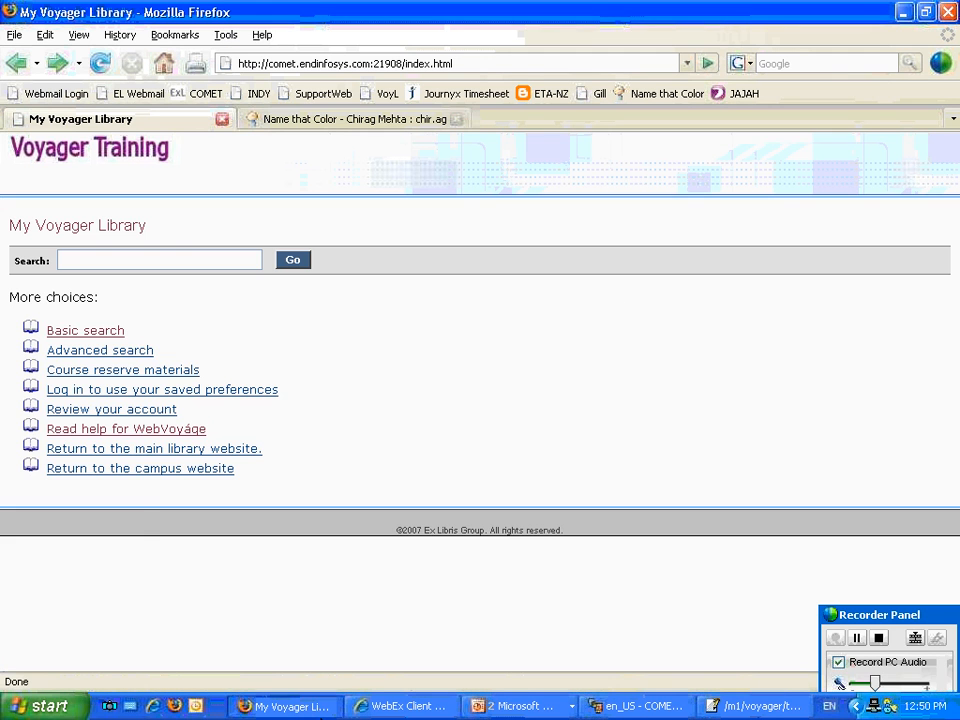
click(100, 63)
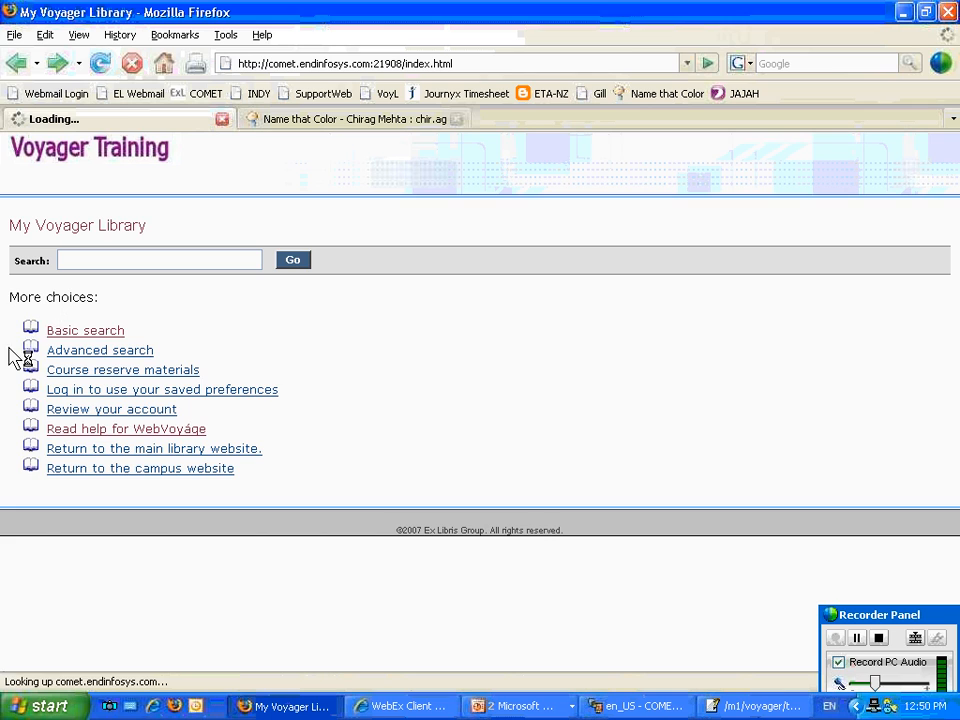
click(108, 331)
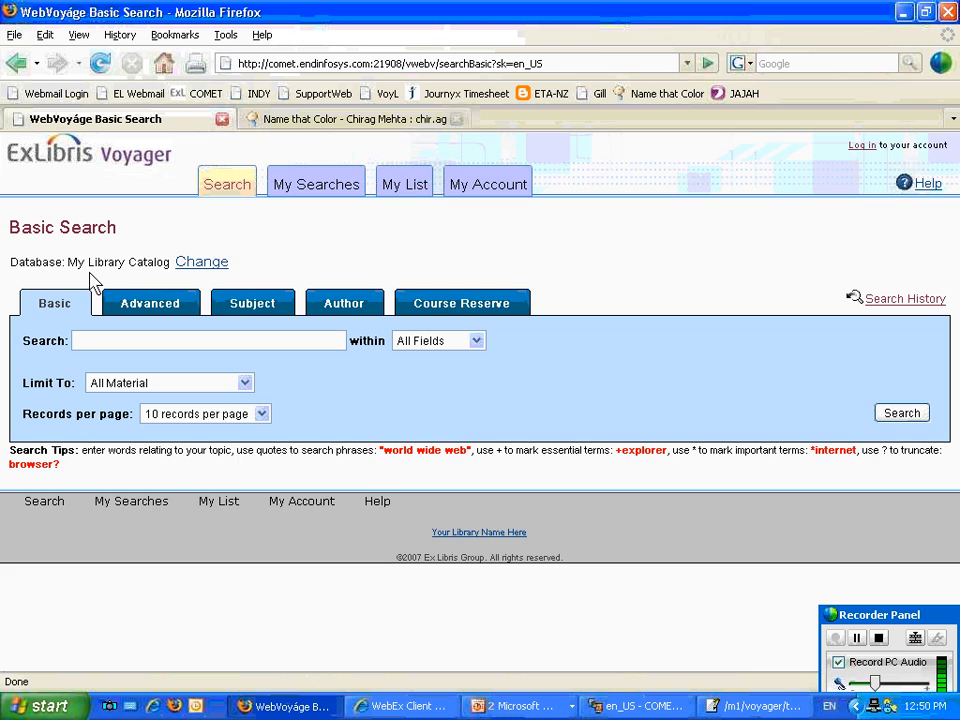
View the database selection page from Basic Search, and return to the My Voyager Library home page.
click(196, 270)
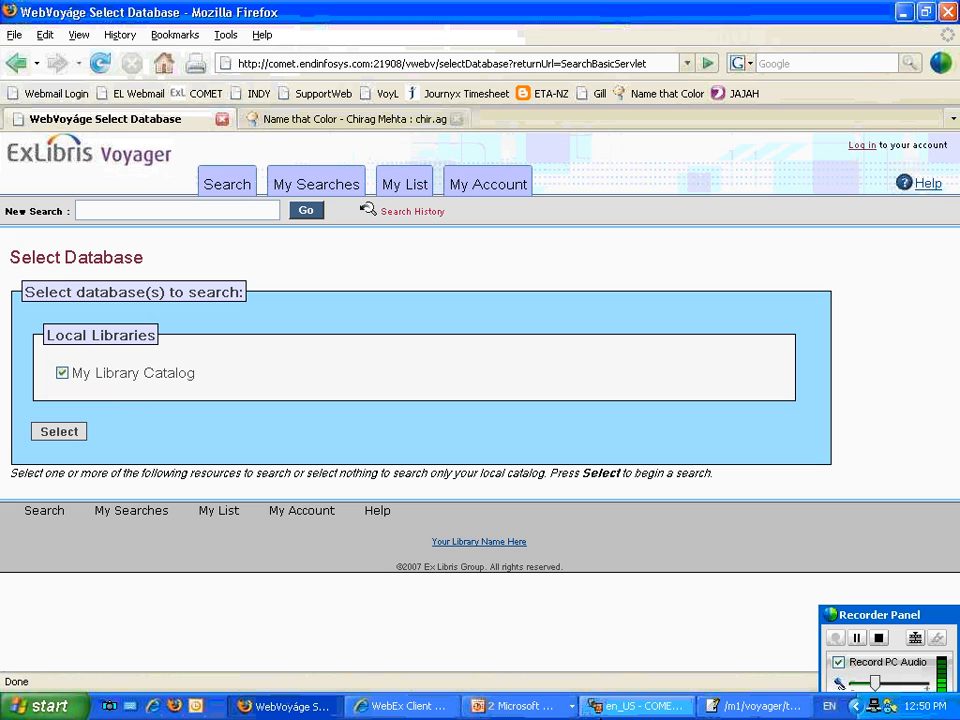
click(90, 152)
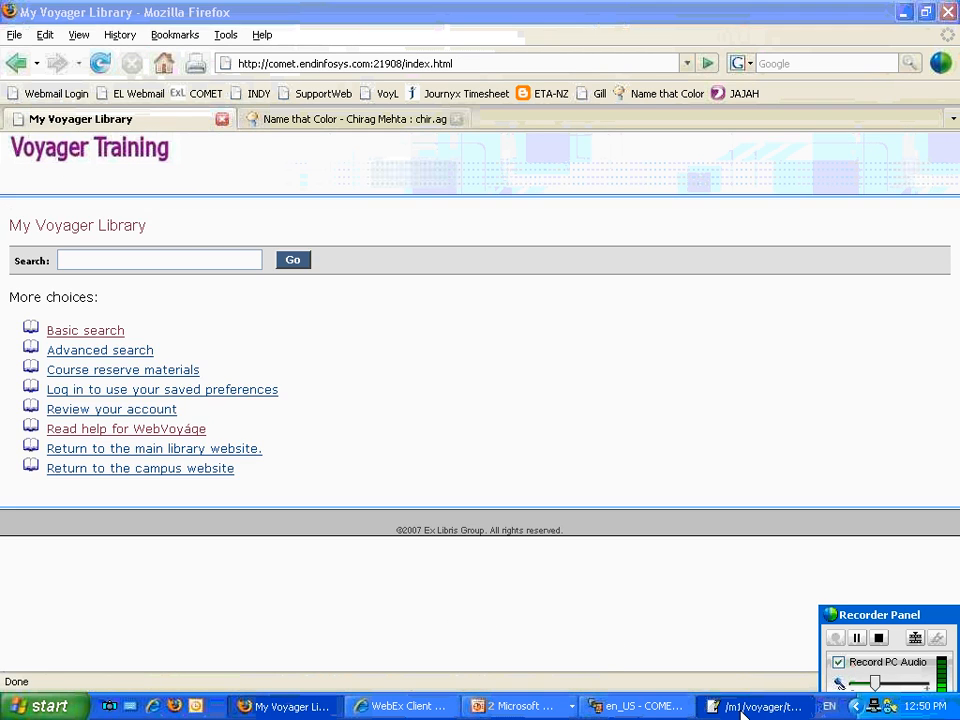
Switch to webvoyage.properties and uncomment every connect.db.group2 line of the Academic Libraries group, from connect.db.group2= through connect.db.group2.XYZ.order=1.
click(739, 710)
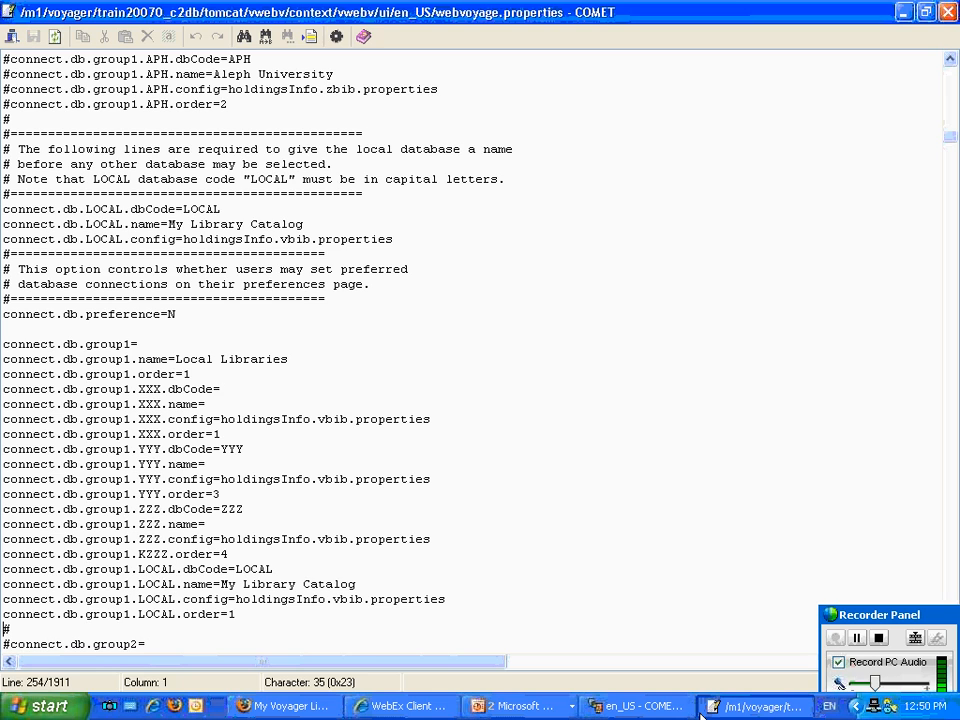
scroll(128, 625, down, 5)
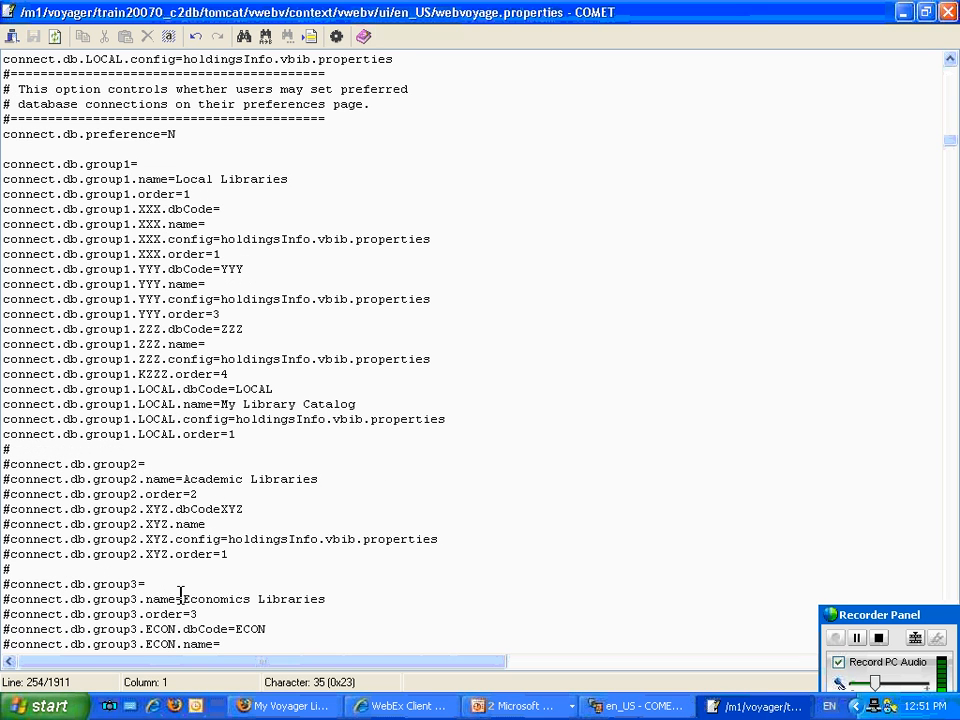
scroll(5, 390, down, 1)
click(7, 373)
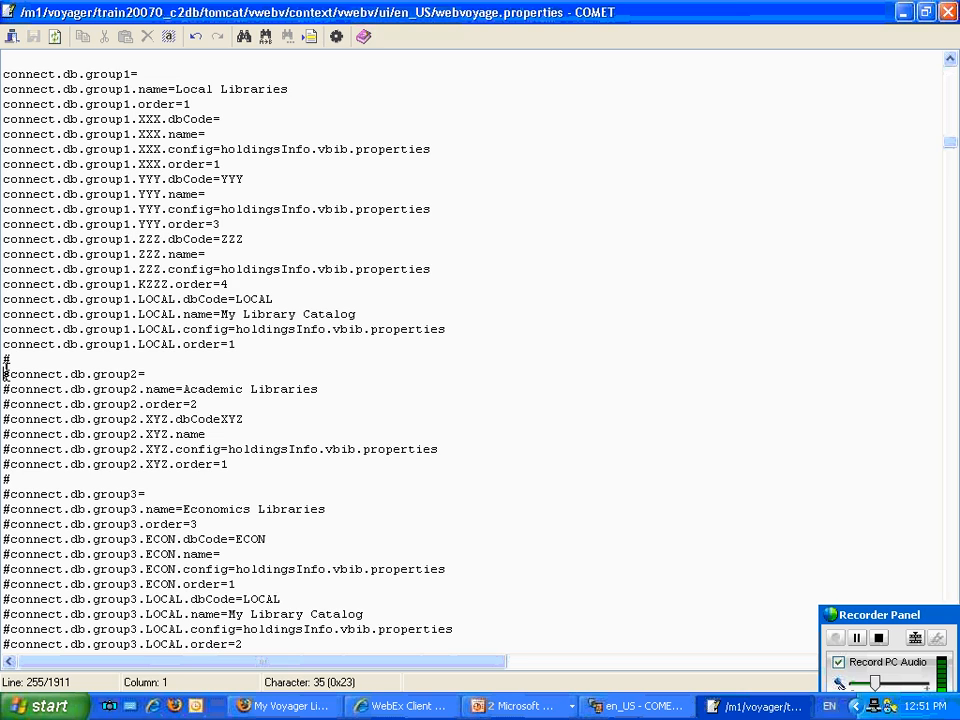
key(Delete)
key(Down)
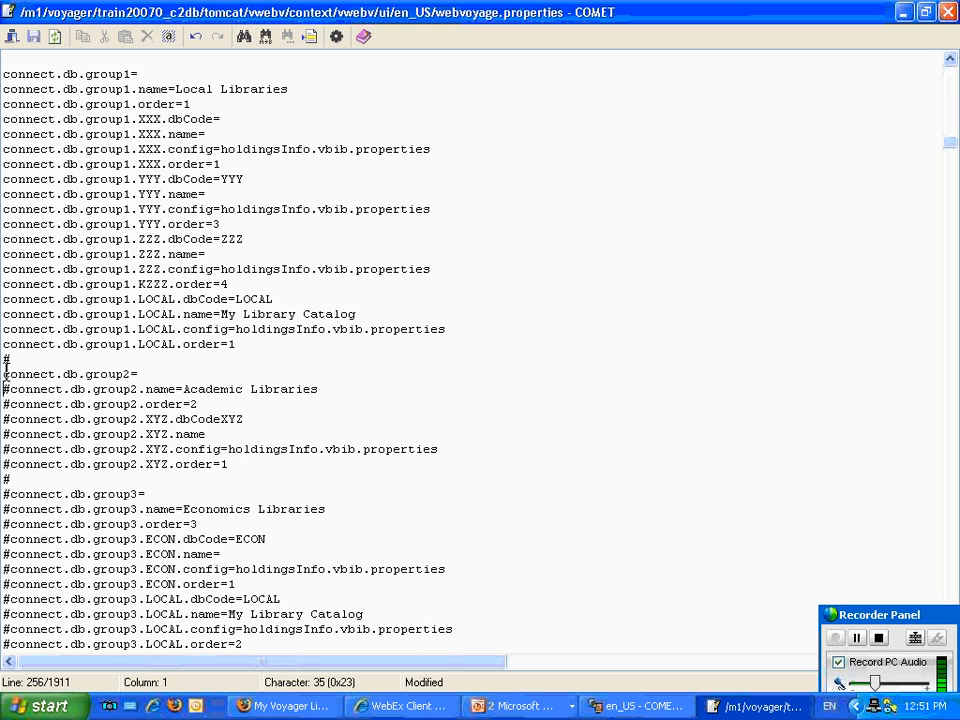
key(Delete)
key(Down)
key(Delete)
key(Down)
key(Delete)
key(Down)
key(Delete)
Uncomment every connect.db.group3 line of the Economics Libraries group, from connect.db.group3= through connect.db.group3.LOCAL.order=2, and save the file.
key(Down)
key(Delete)
key(Down)
key(Delete)
key(Down)
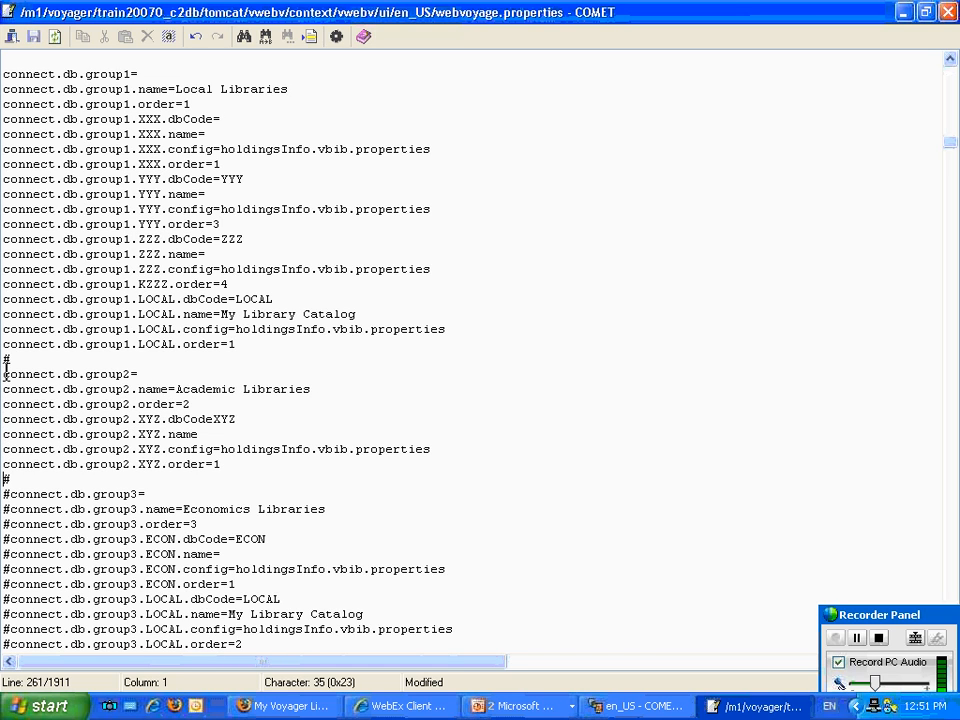
key(Delete)
key(Down)
key(Delete)
key(Down)
key(Delete)
key(Down)
key(Delete)
key(Down)
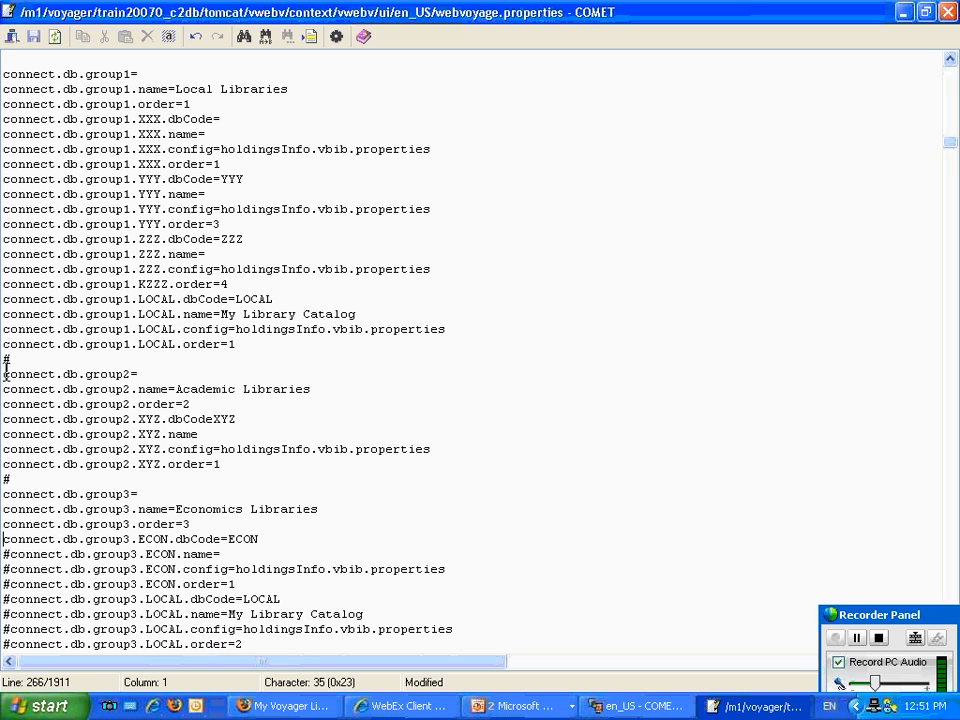
key(Delete)
key(Down)
key(Delete)
key(Down)
key(Delete)
key(Down)
key(Delete)
key(Down)
key(Delete)
key(Down)
key(Delete)
key(Down)
key(Delete)
key(Down)
key(Down)
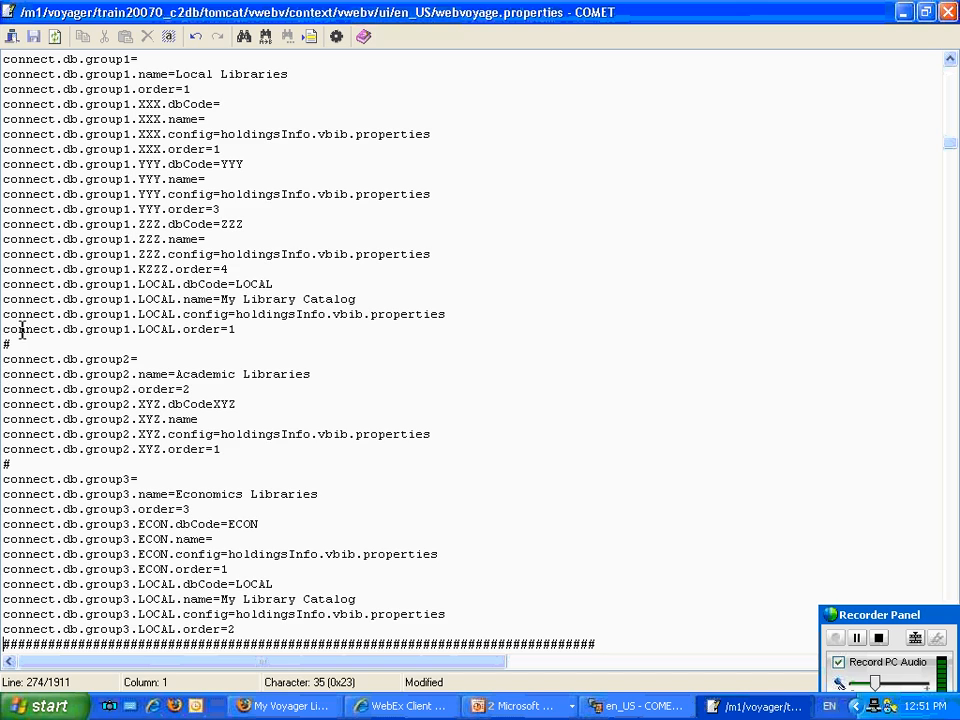
click(35, 40)
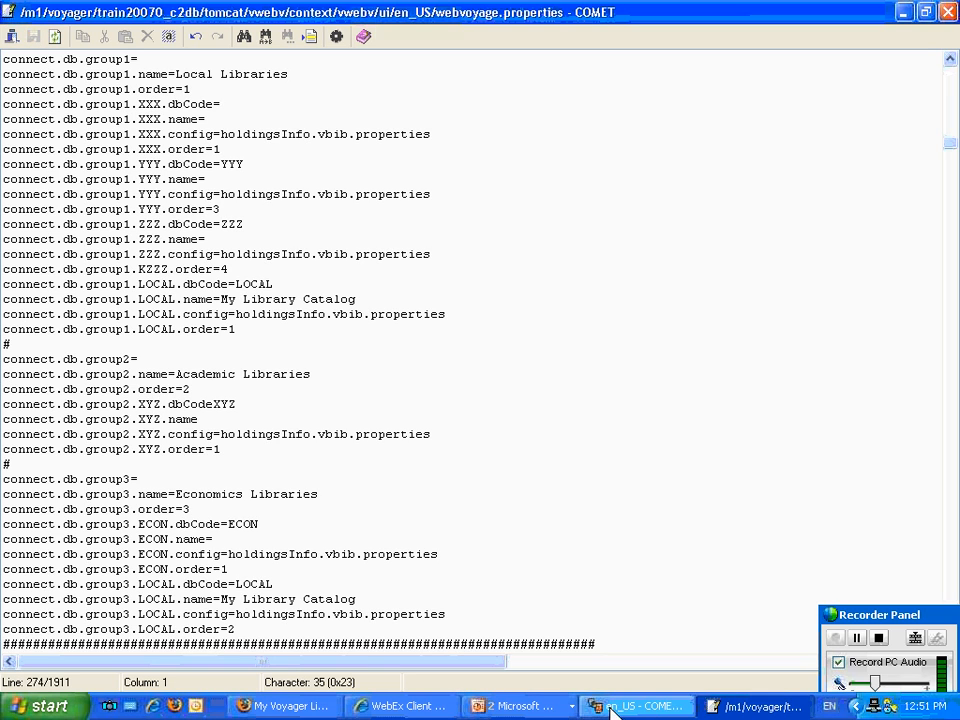
Switch to Firefox and open the database selection page through Basic Search to check the library groups.
click(541, 710)
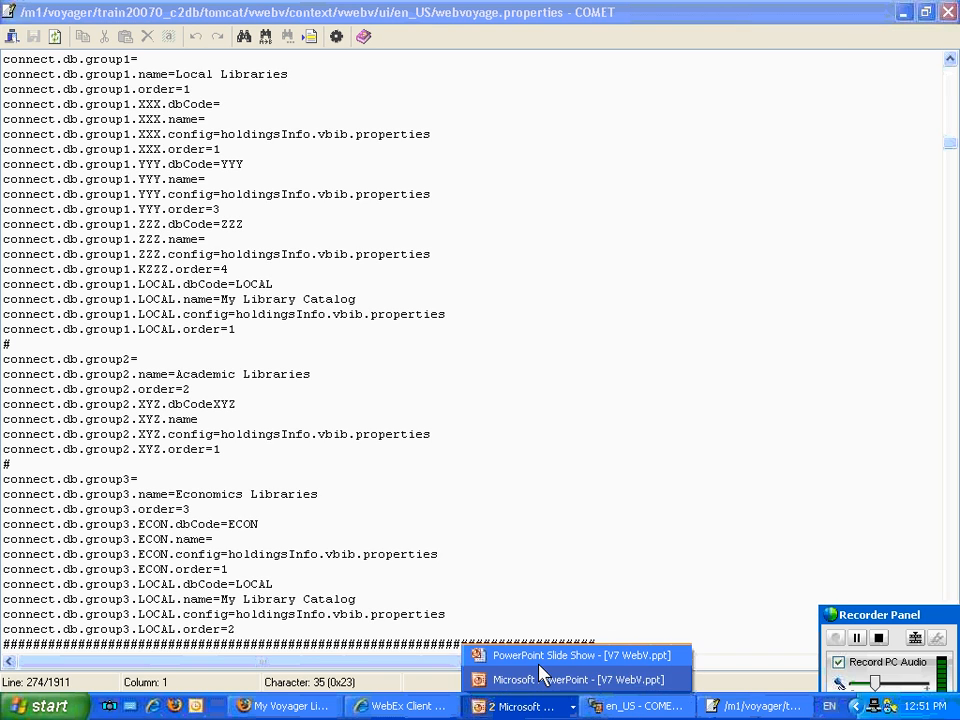
click(536, 662)
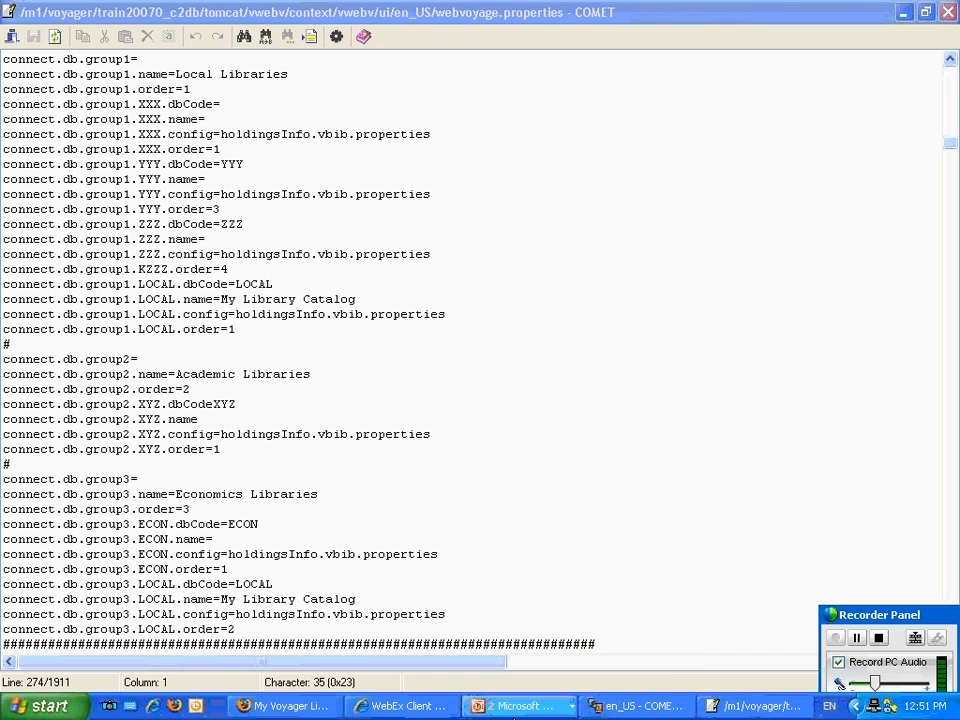
click(300, 706)
click(90, 331)
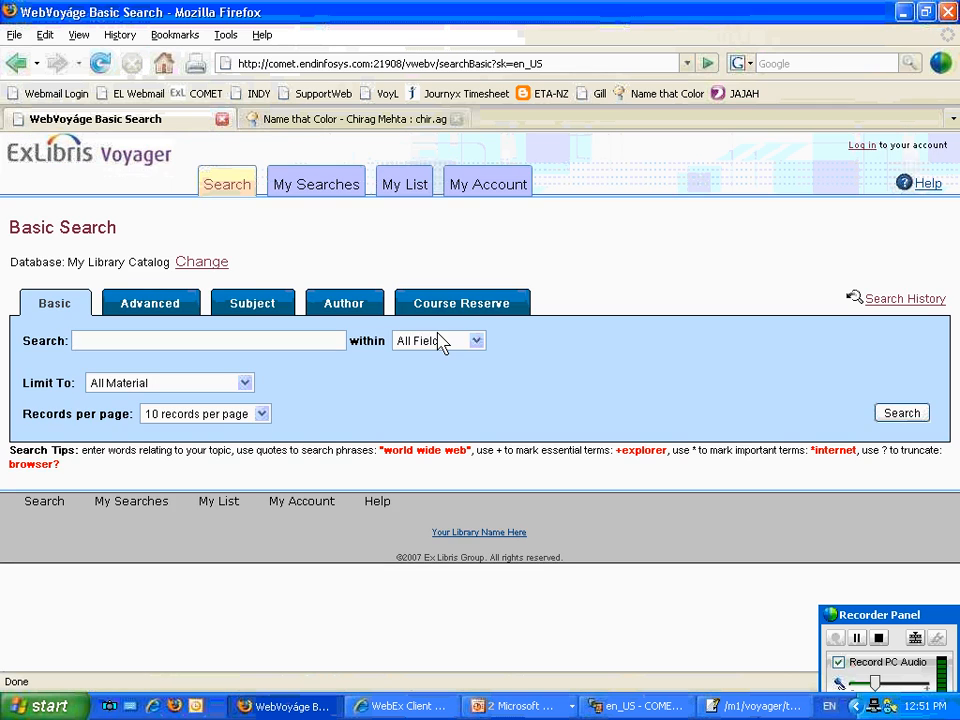
click(201, 264)
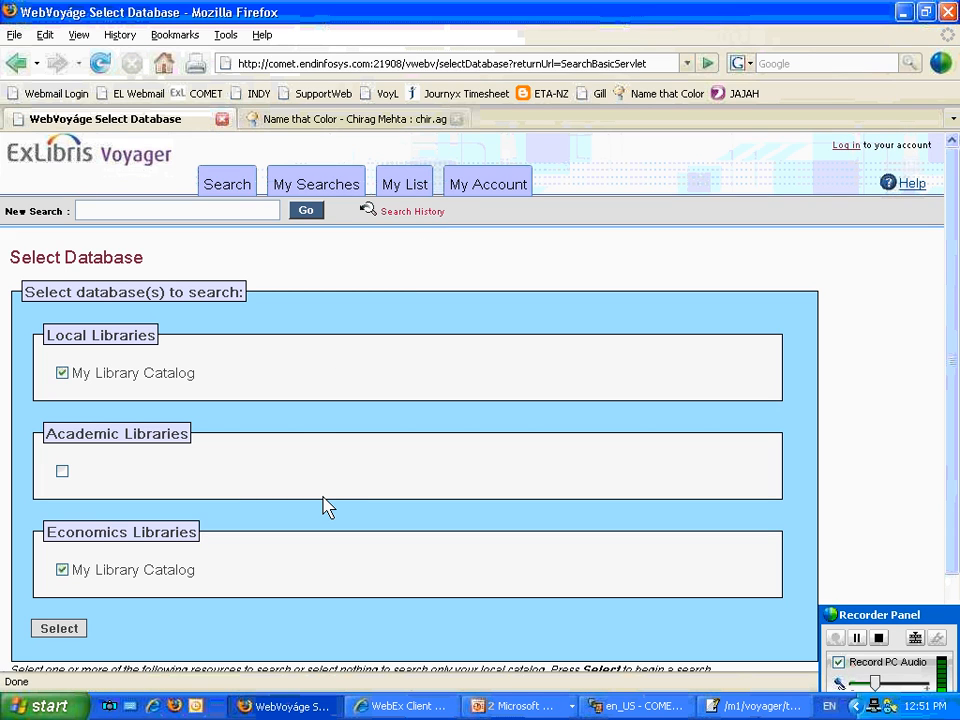
scroll(285, 497, down, 2)
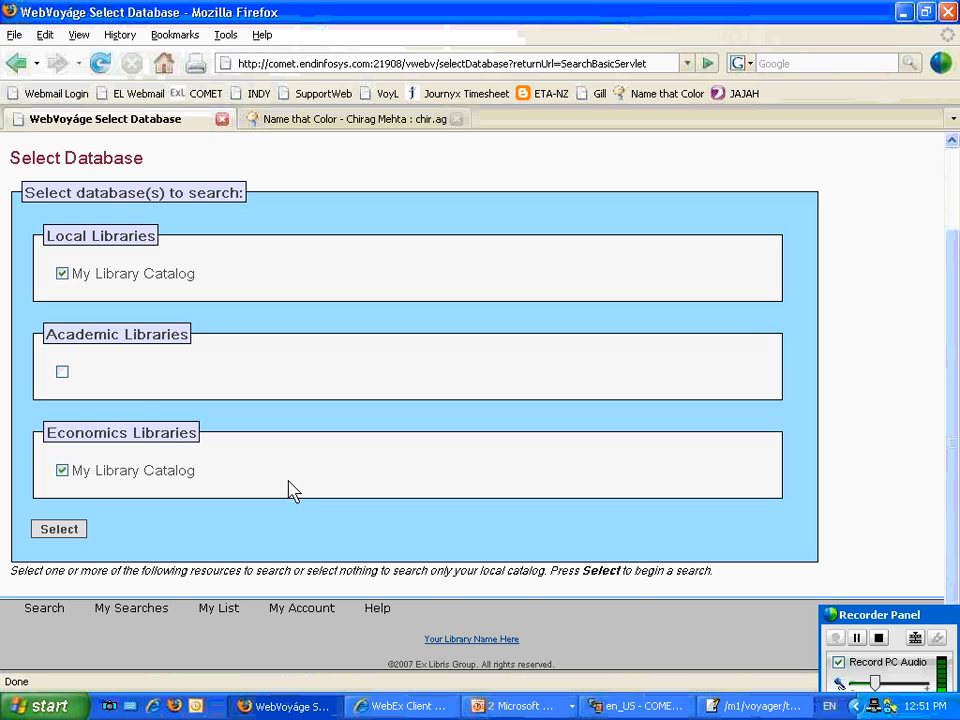
Select only the unnamed Academic Libraries database, deselecting My Library Catalog in the Local and Economics groups, and submit the selection.
click(62, 371)
click(62, 471)
click(62, 274)
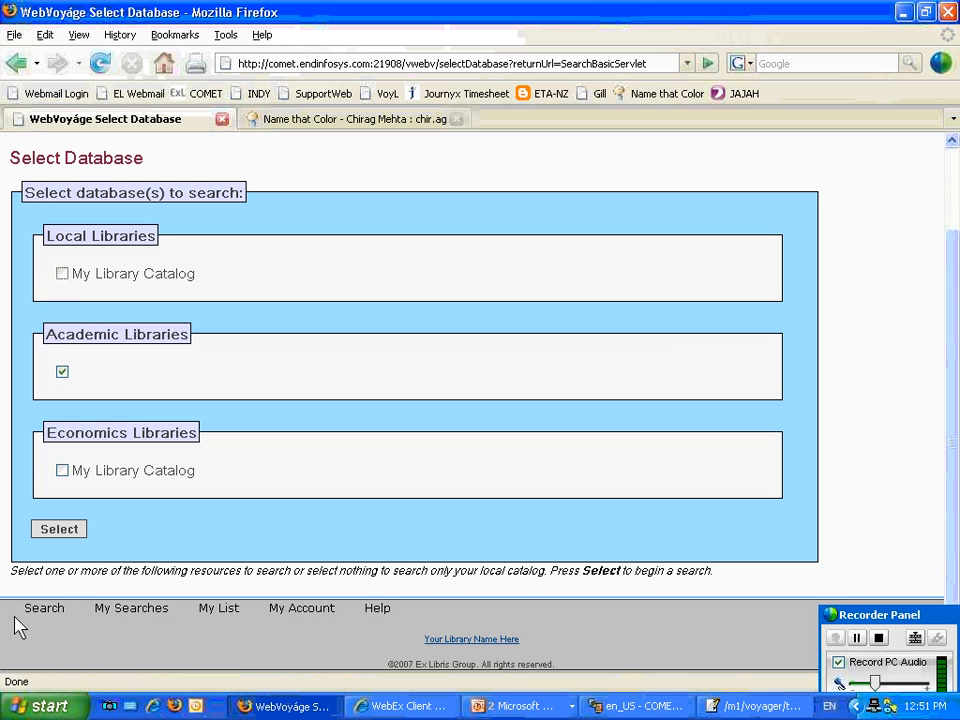
click(54, 534)
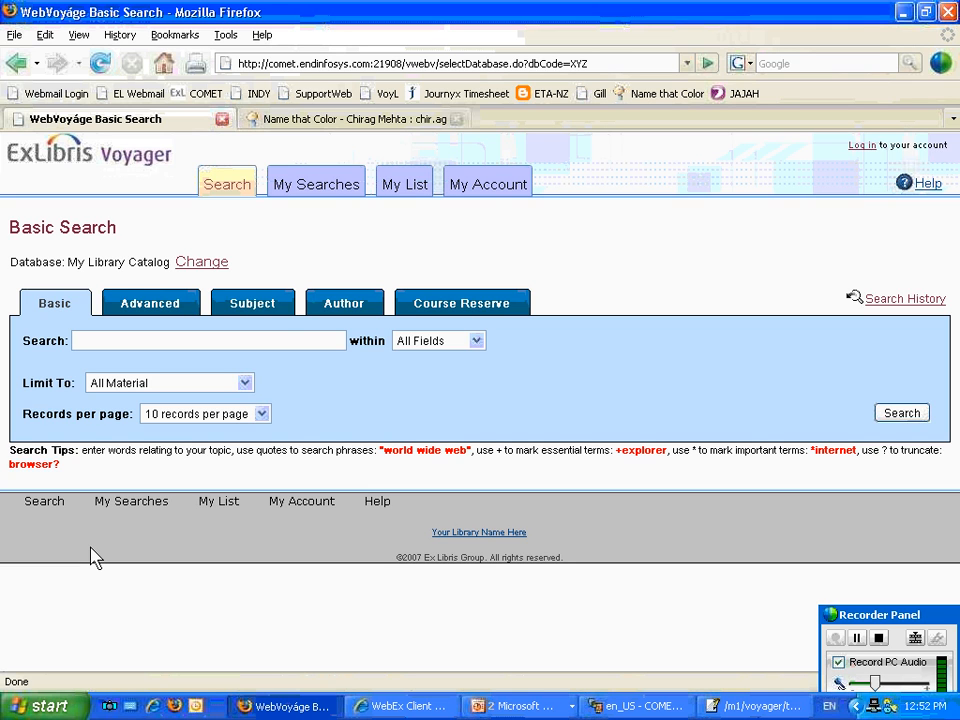
Switch back to webvoyage.properties, change the page.header.logo.image file in the Header section to voyTrainLib.jpg, and save the file.
click(770, 702)
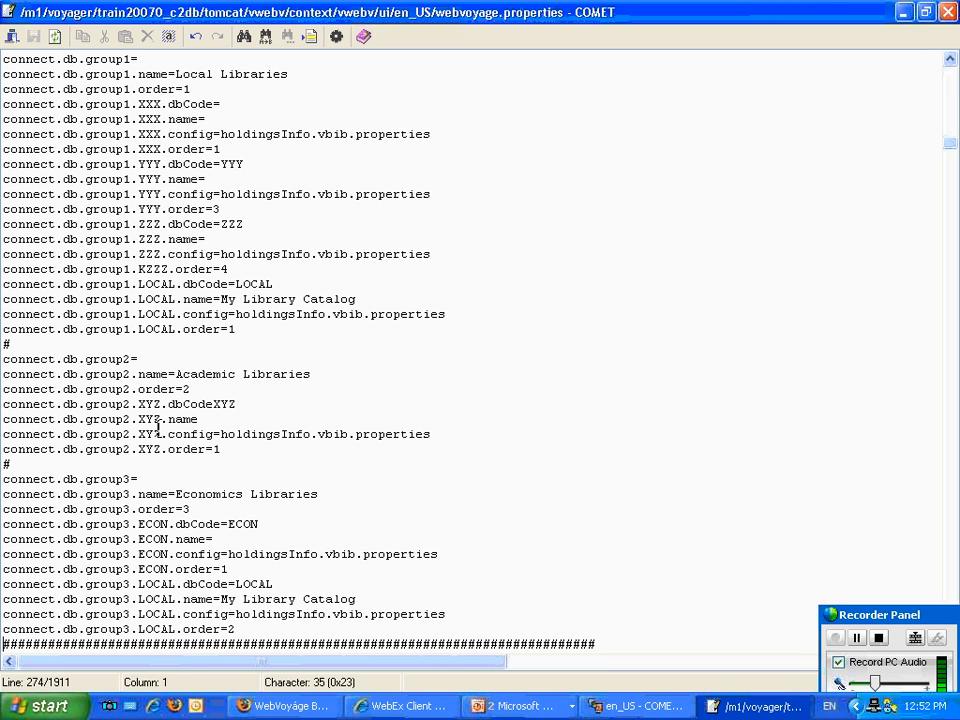
scroll(229, 509, up, 10)
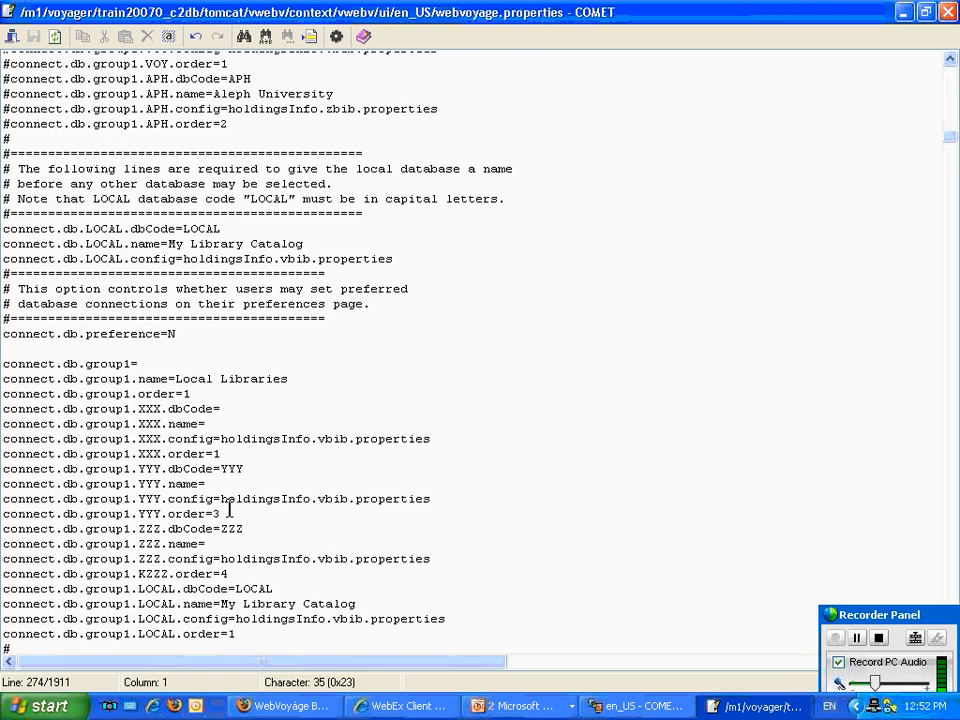
scroll(229, 509, up, 6)
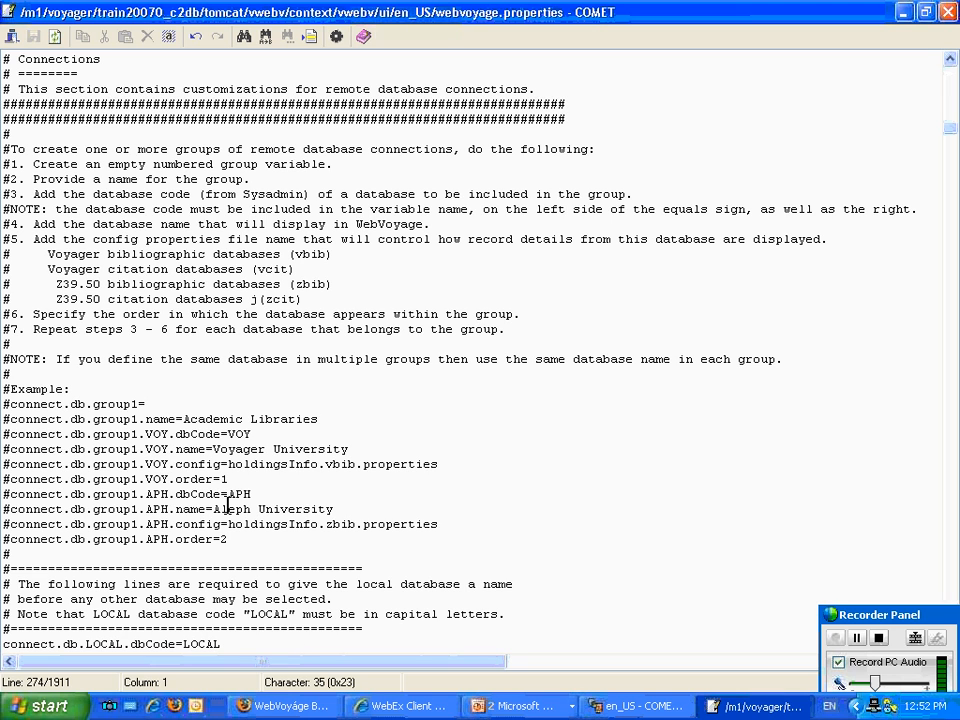
scroll(171, 540, down, 7)
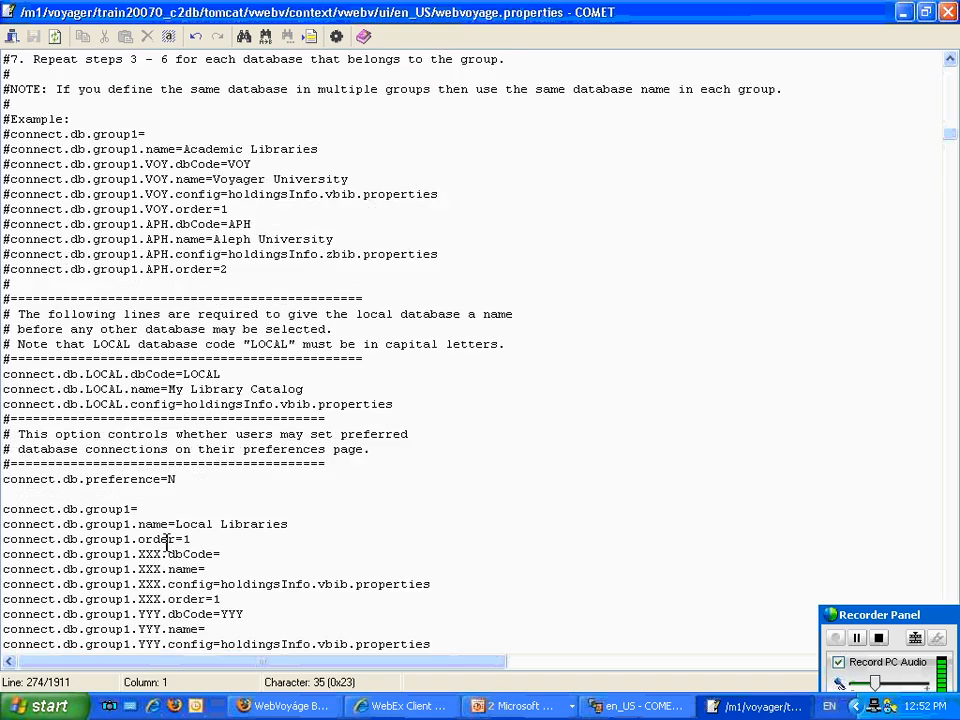
scroll(167, 540, down, 15)
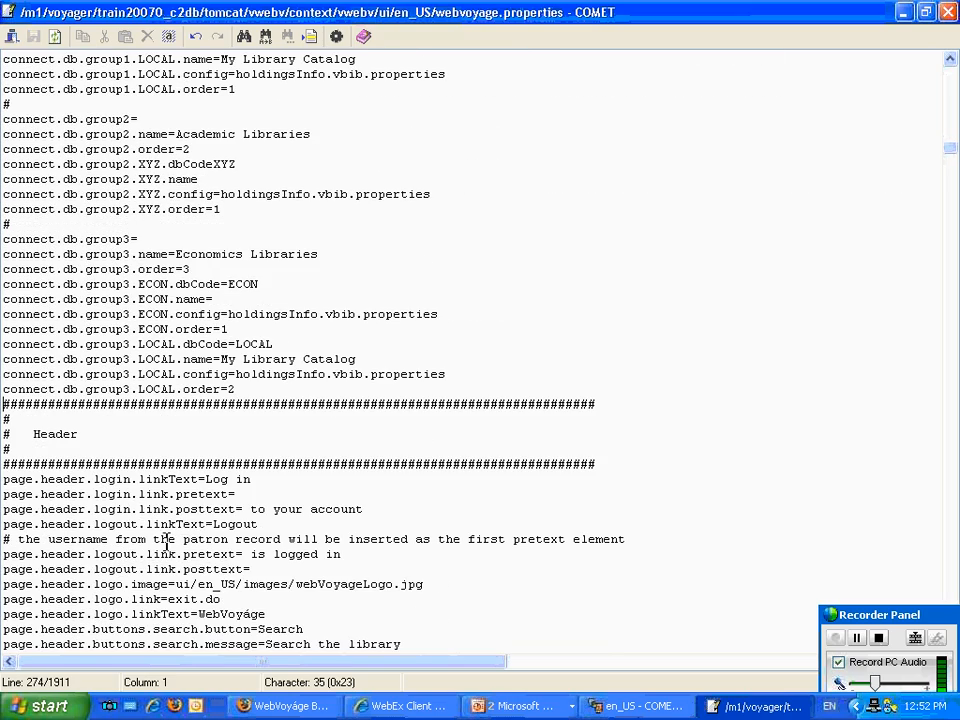
scroll(160, 537, down, 6)
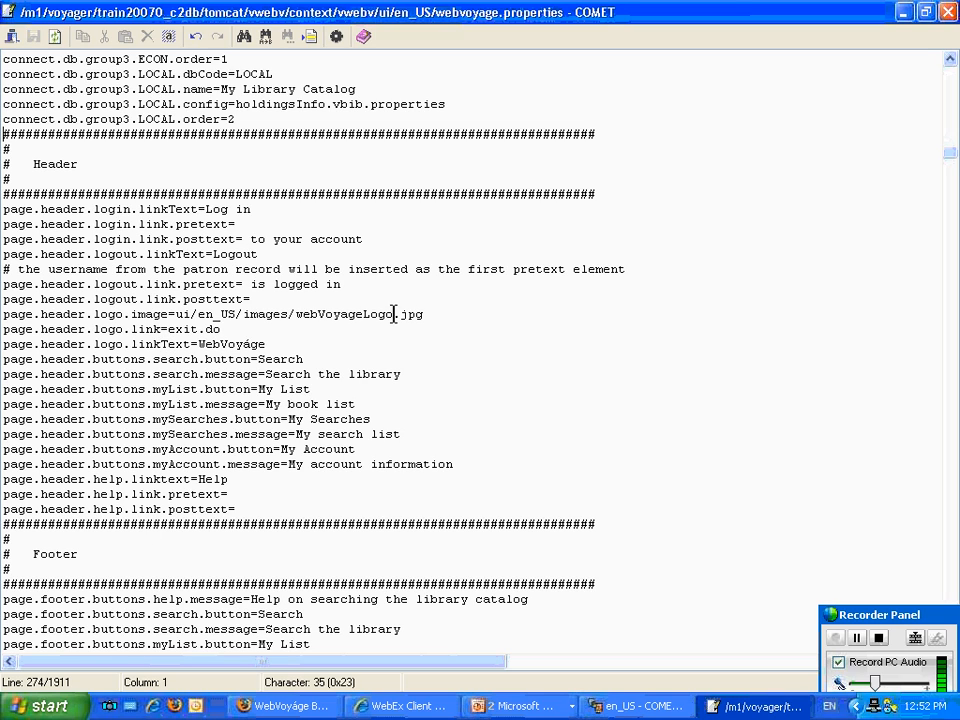
drag(392, 308, 297, 308)
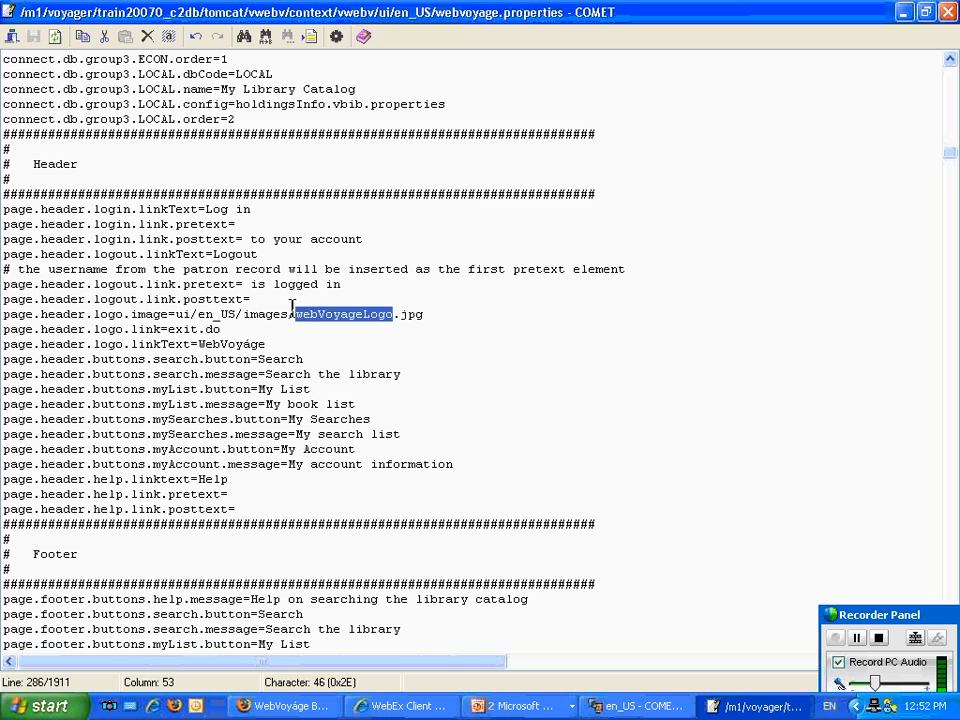
text(voyTrainLib)
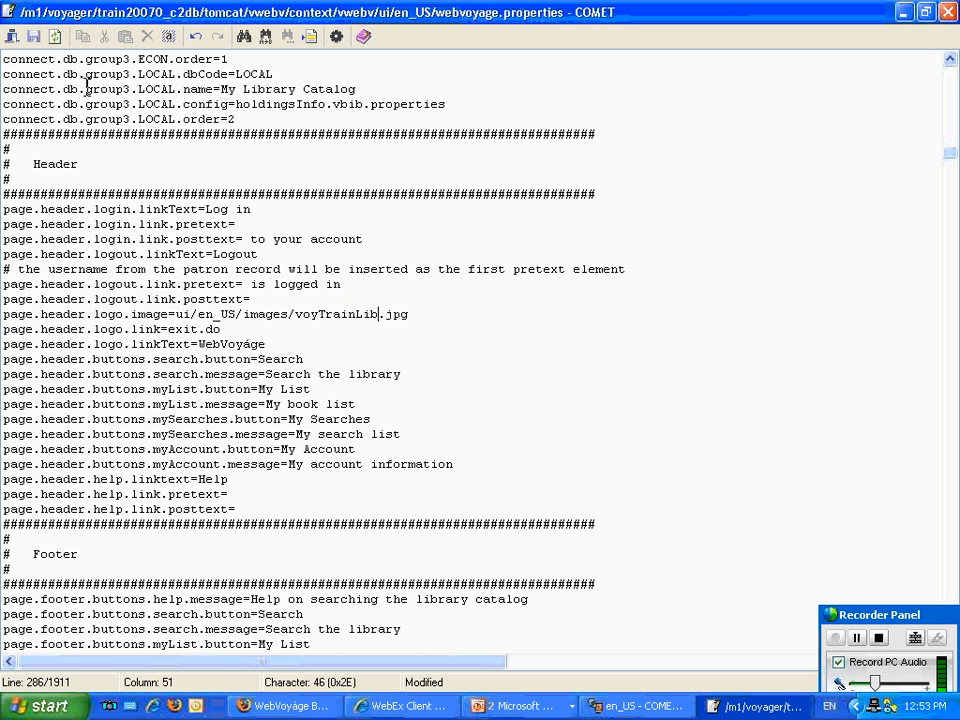
click(34, 37)
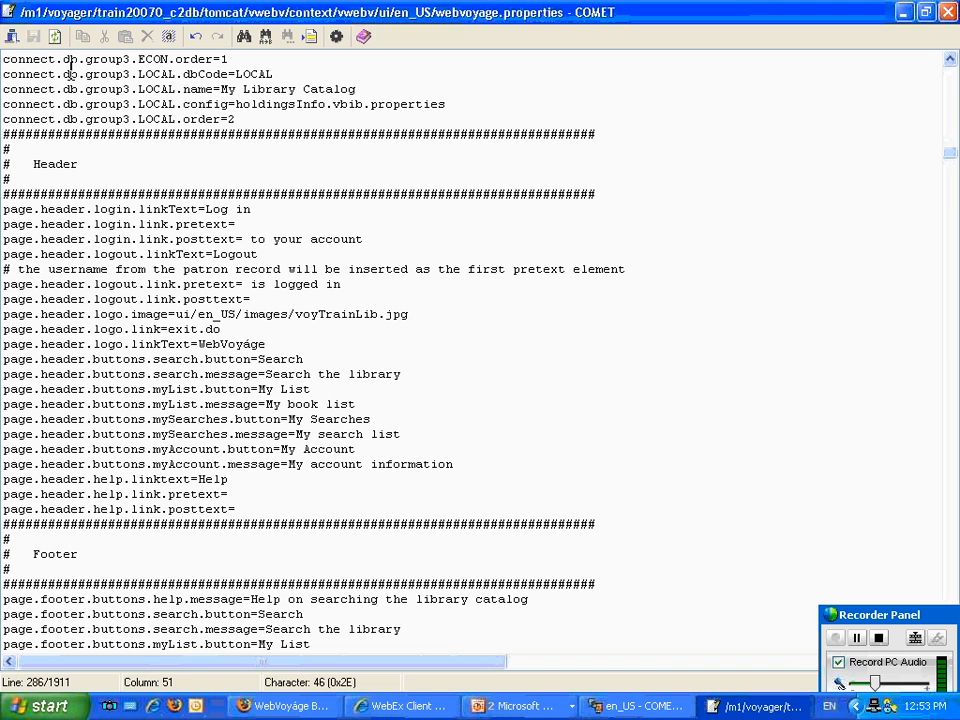
Reload Basic Search in Firefox to check the logo, and look up the logo's file name in WinSCP's local images folder.
click(321, 709)
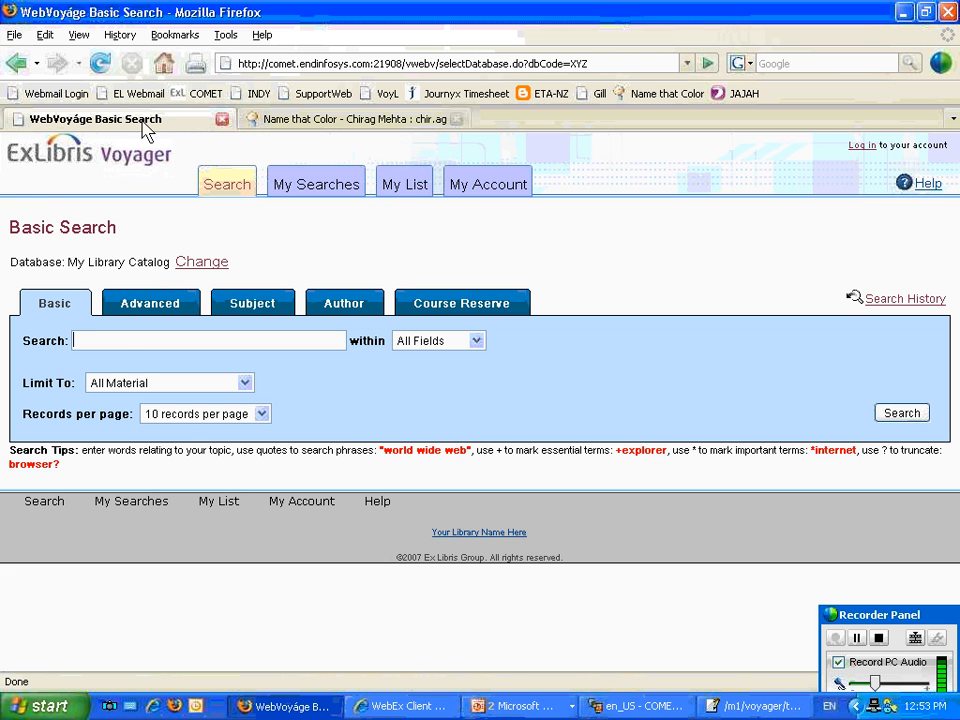
click(100, 63)
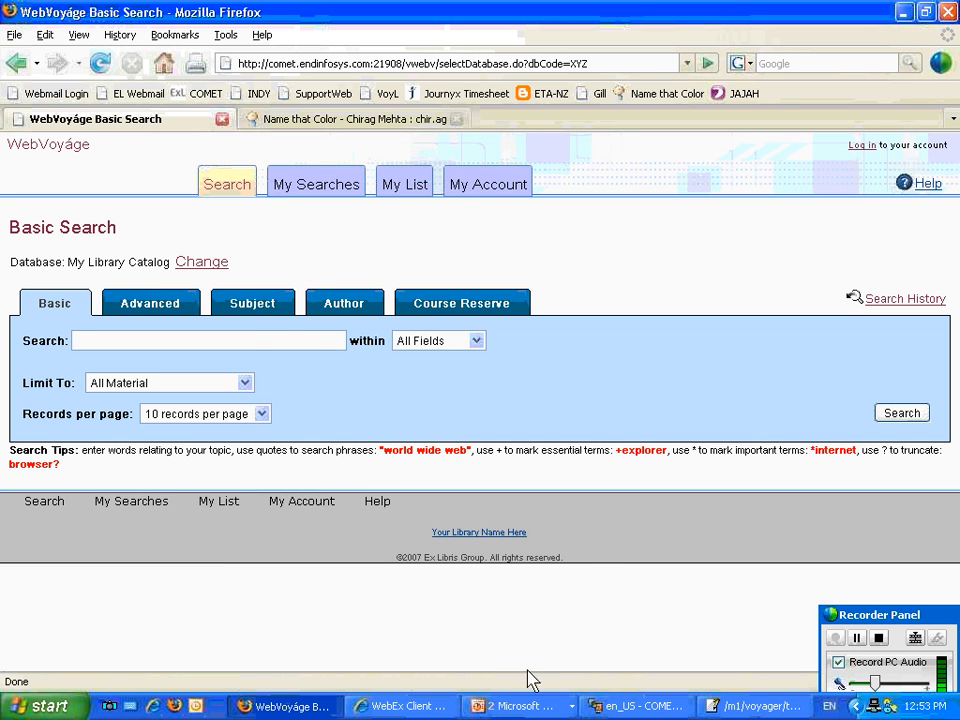
click(672, 710)
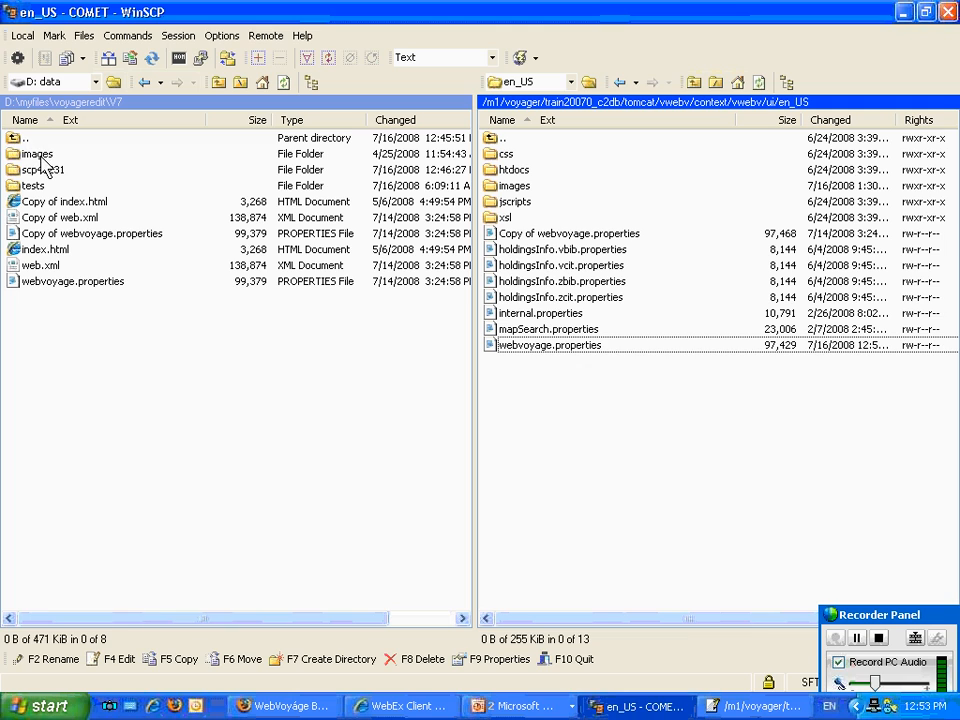
double_click(45, 157)
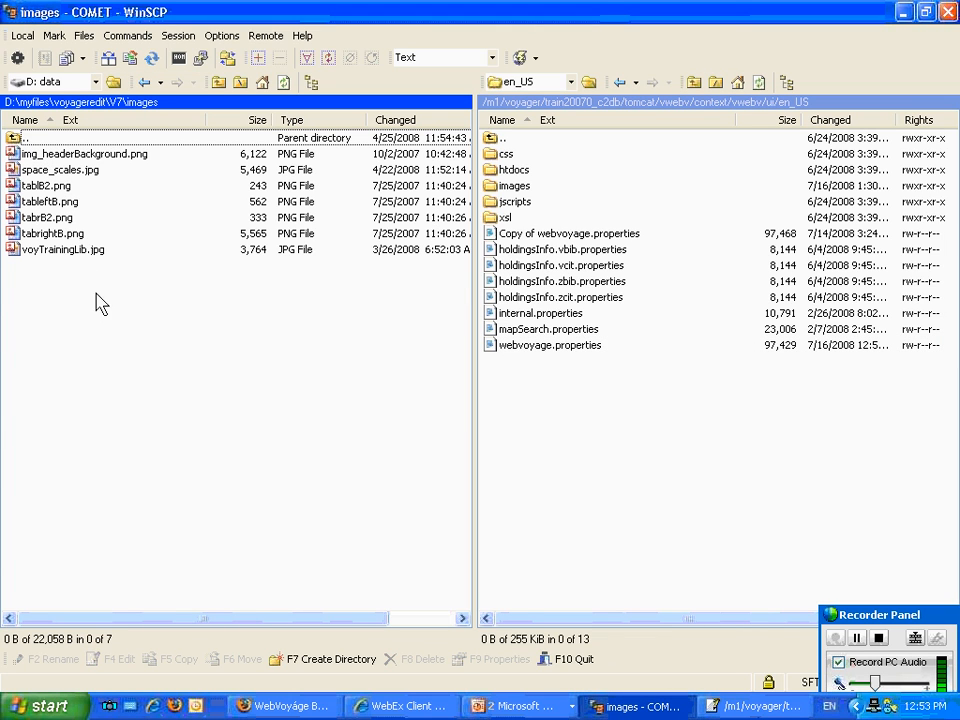
click(219, 83)
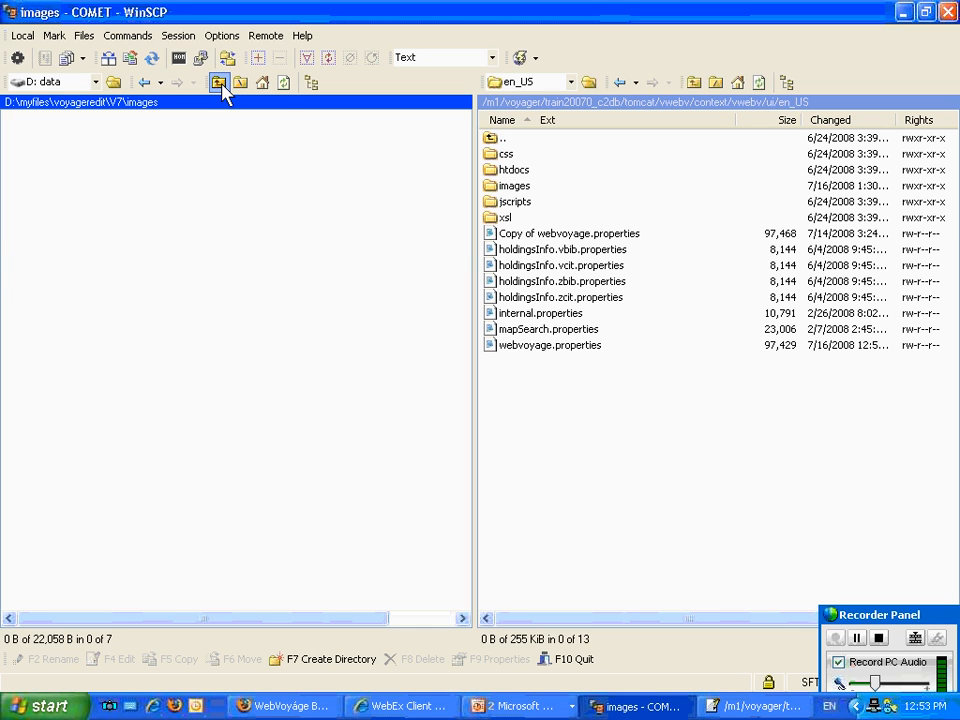
Return to webvoyage.properties, correct the page.header.logo.image file name to voyTrainingLib.jpg, and save the file.
click(755, 706)
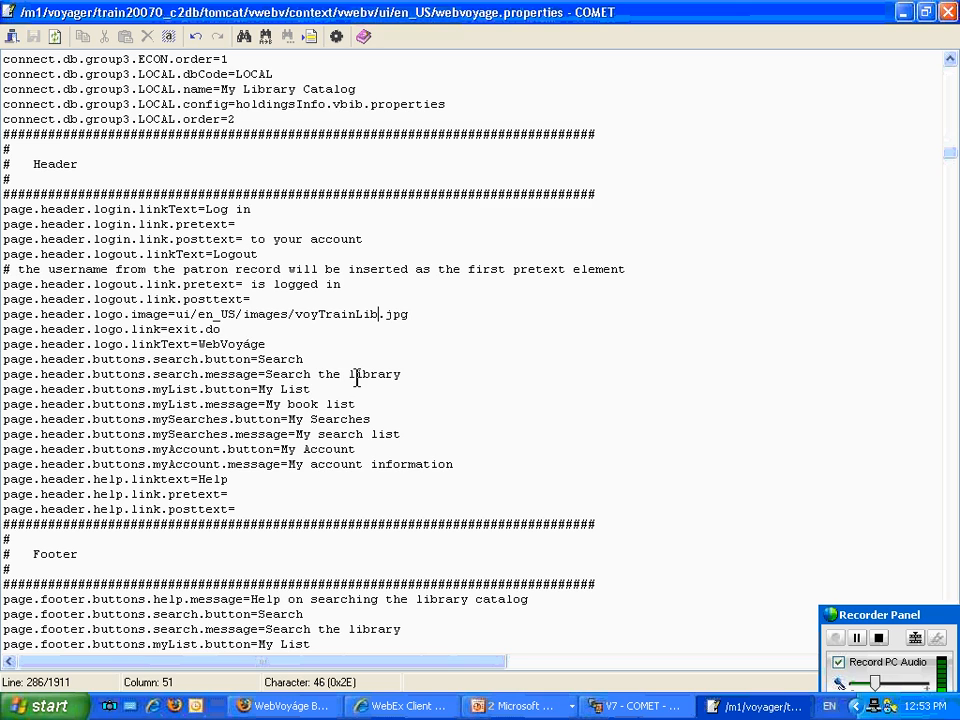
key(Left)
key(Left)
key(Left)
text(ing)
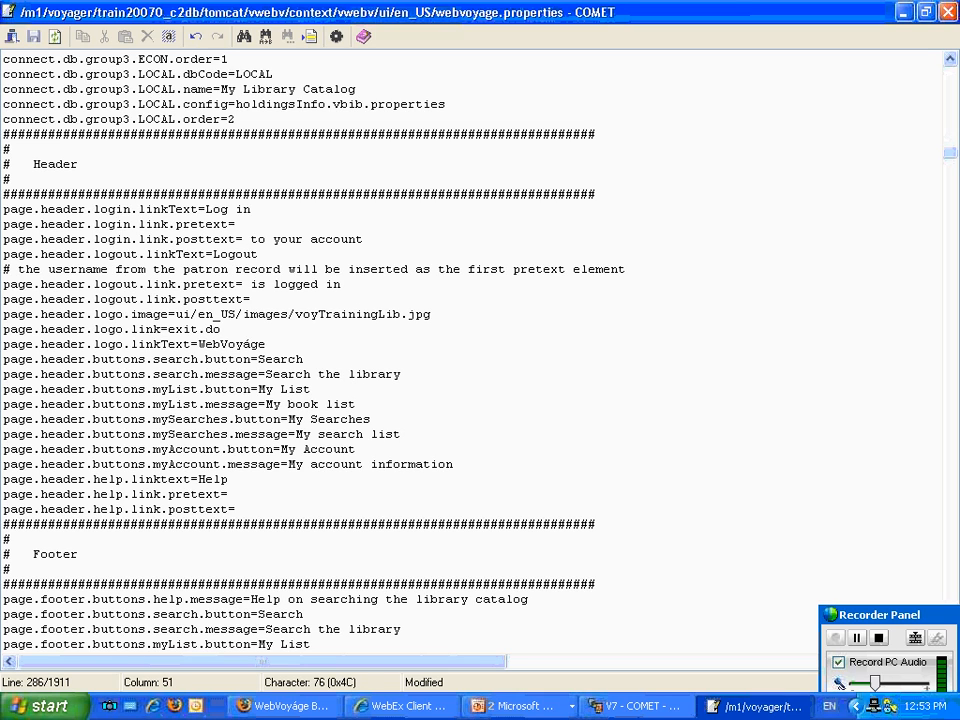
click(33, 36)
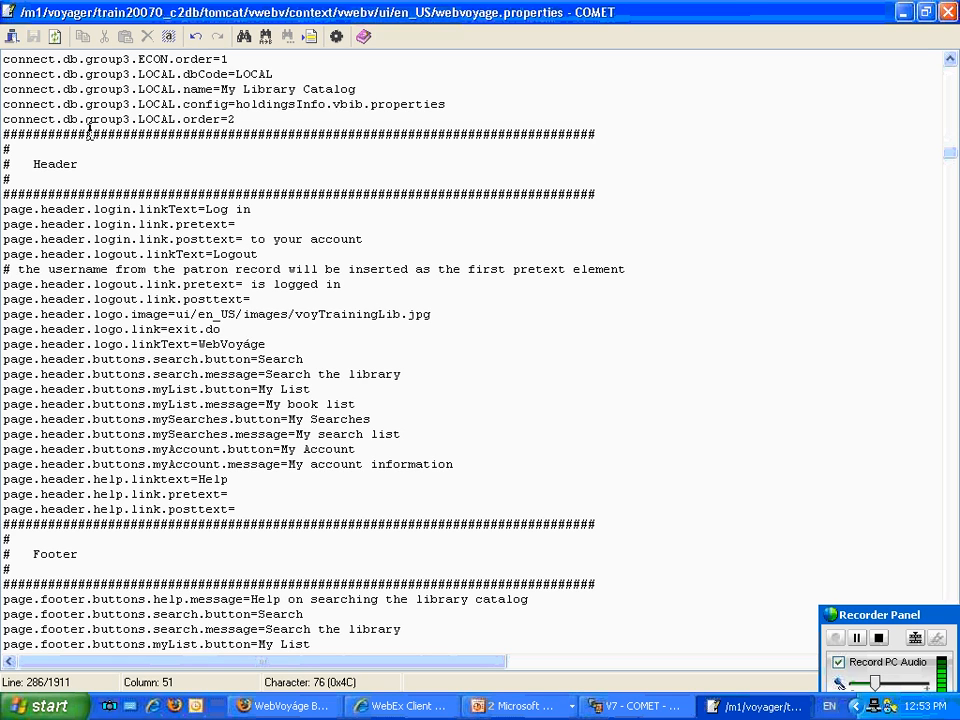
Switch to Firefox and reload the Basic Search page to check the corrected header logo.
click(262, 706)
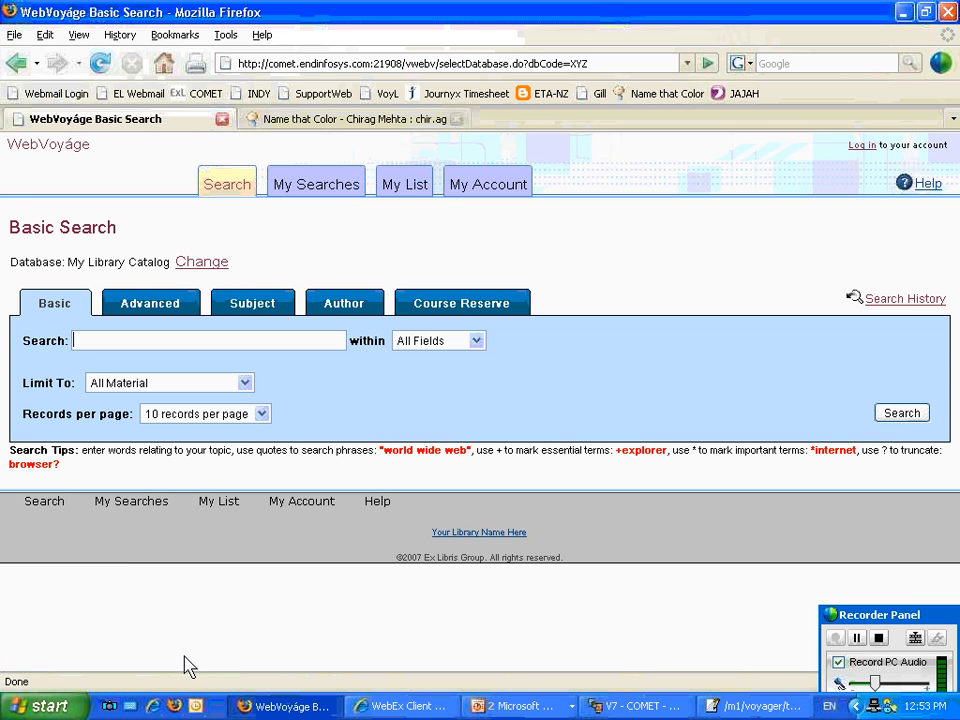
click(100, 64)
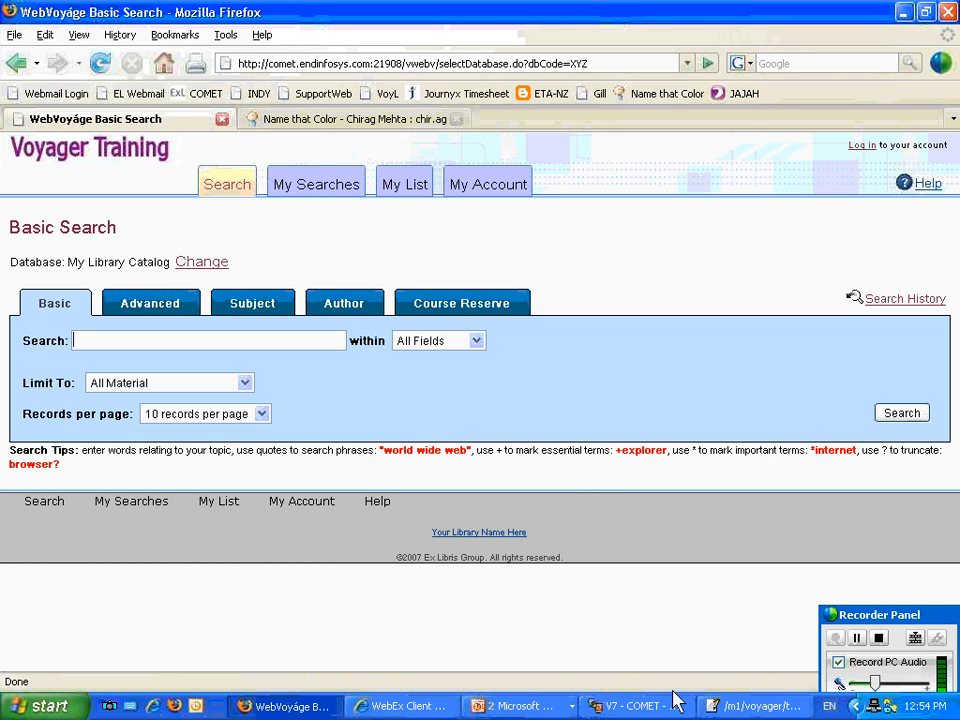
click(731, 707)
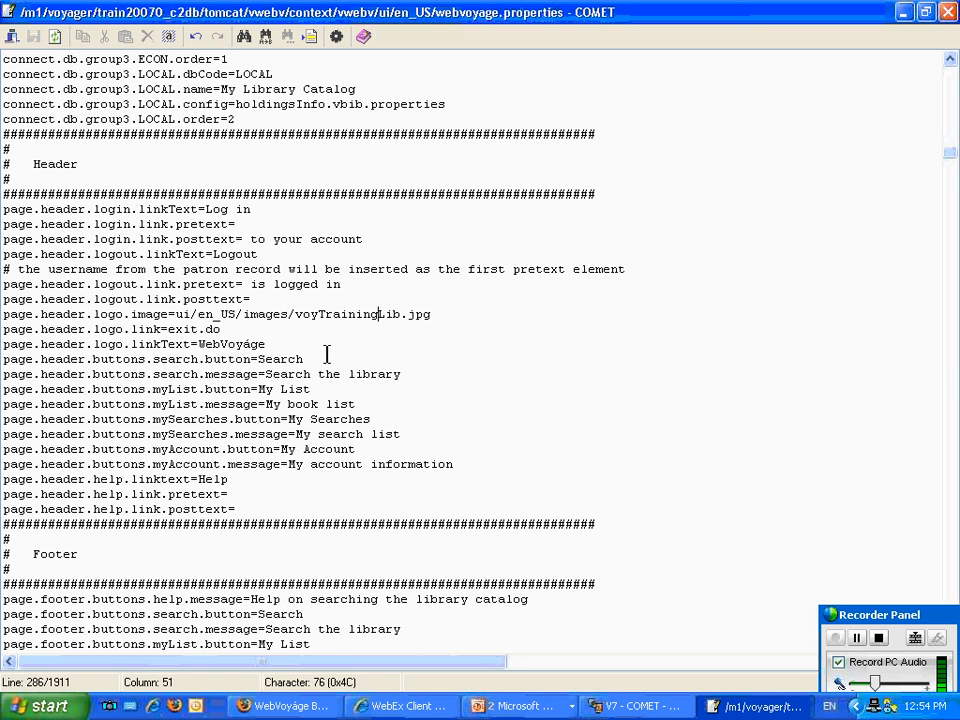
drag(306, 359, 258, 358)
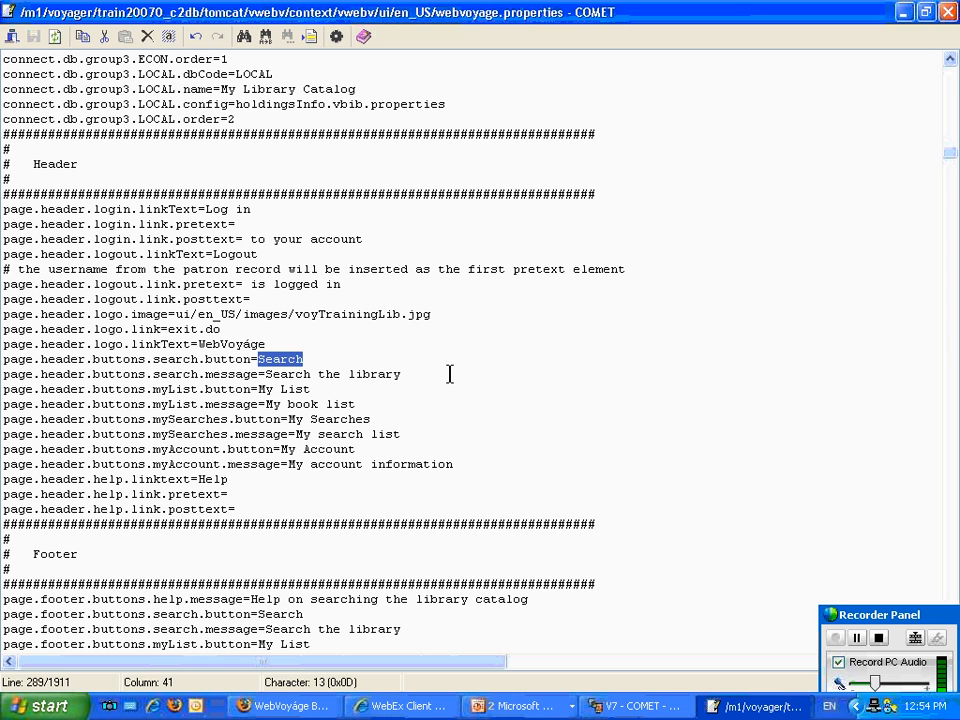
scroll(449, 374, down, 7)
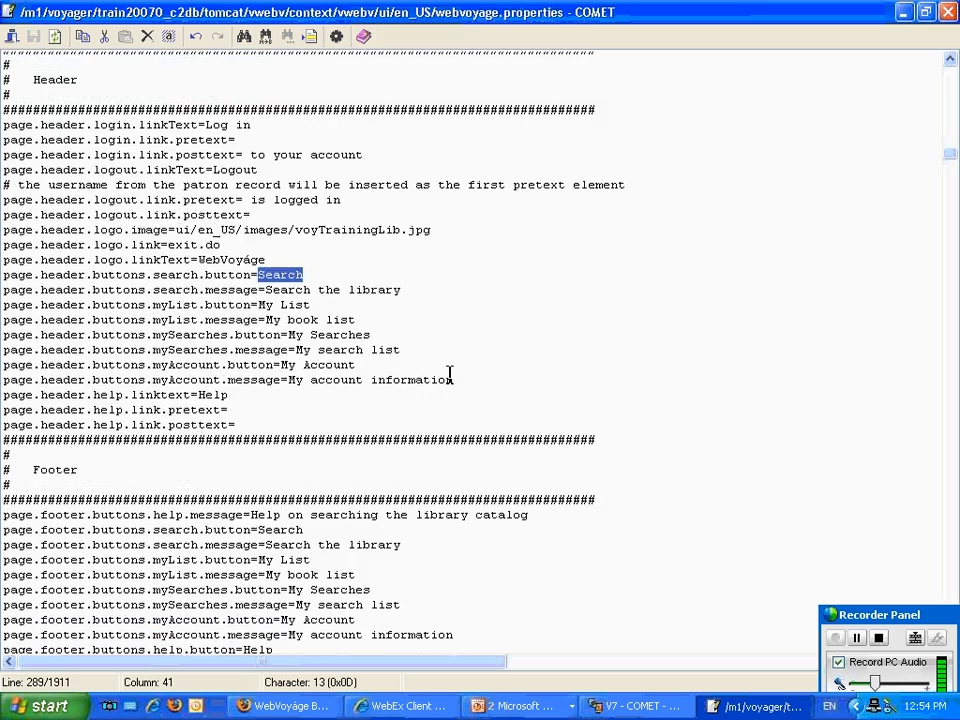
scroll(449, 374, down, 5)
scroll(449, 373, up, 1)
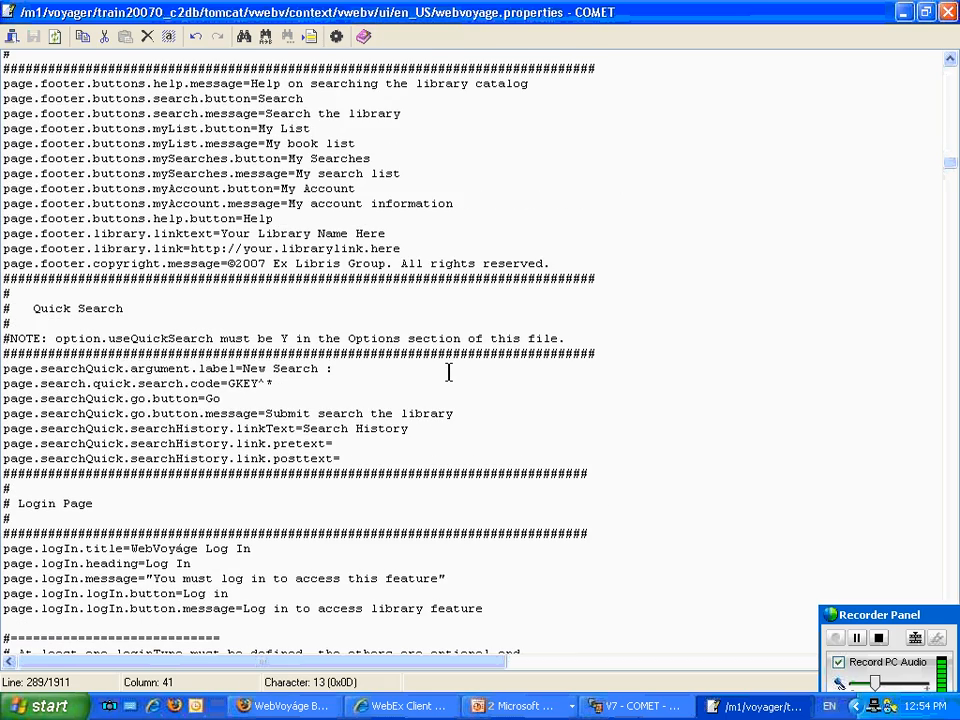
scroll(449, 372, up, 1)
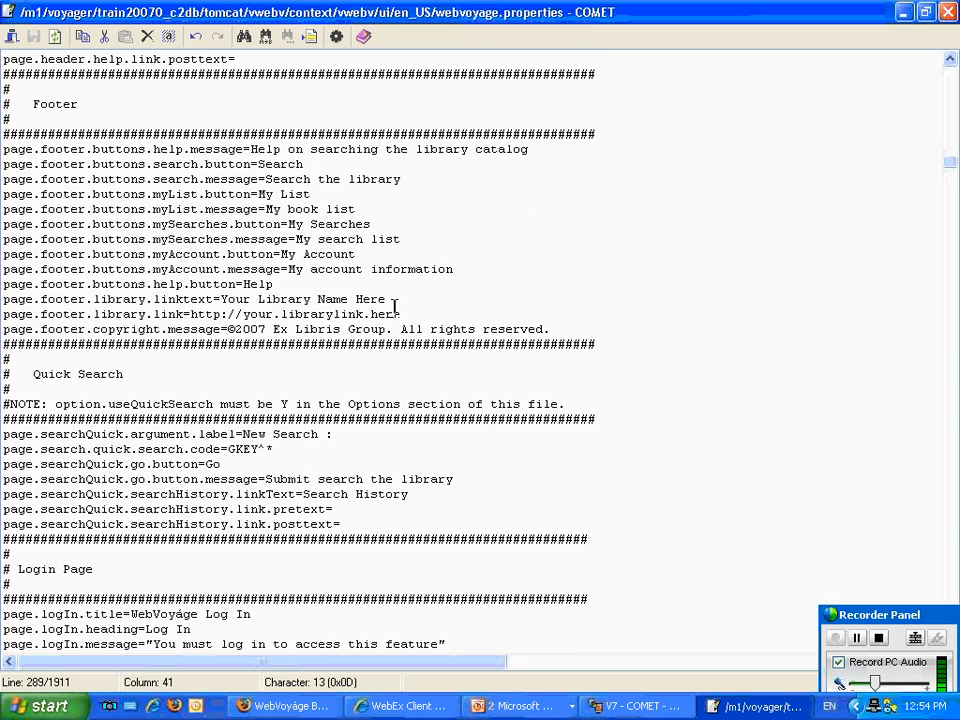
drag(400, 314, 191, 314)
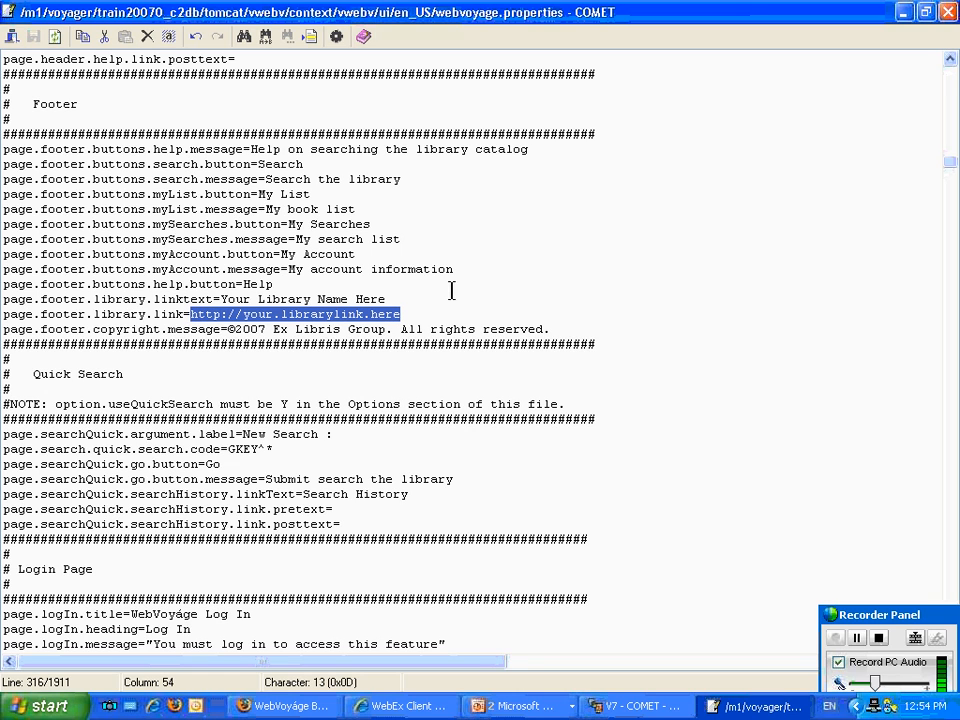
text(http://www.landsend.com)
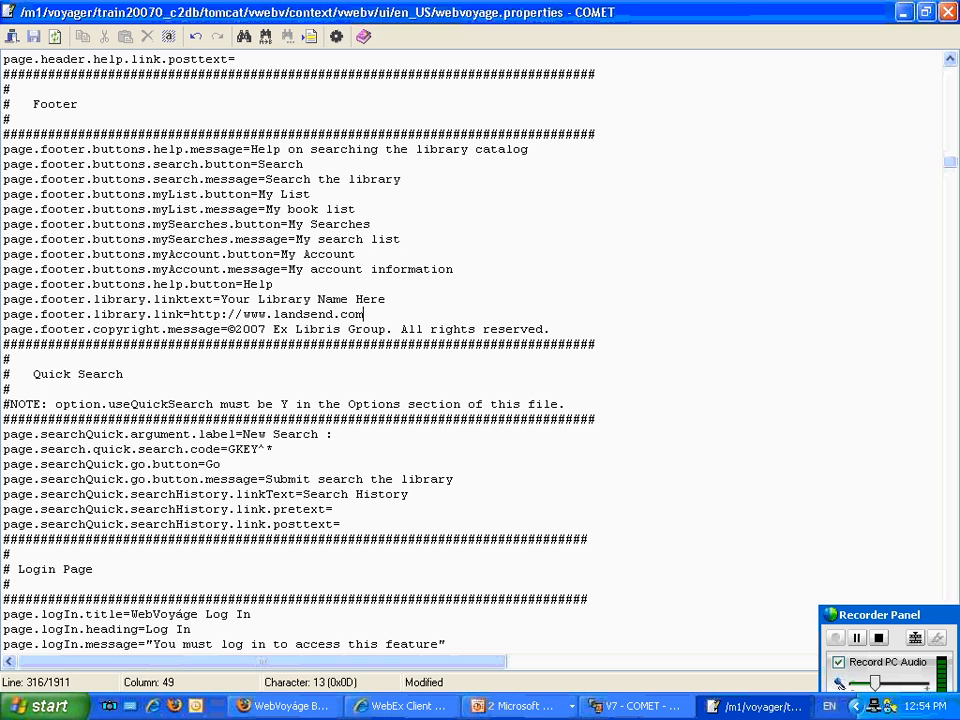
Set page.footer.library.linktext to "Lands' End Library" and save the file.
drag(385, 300, 221, 300)
text(Lands)
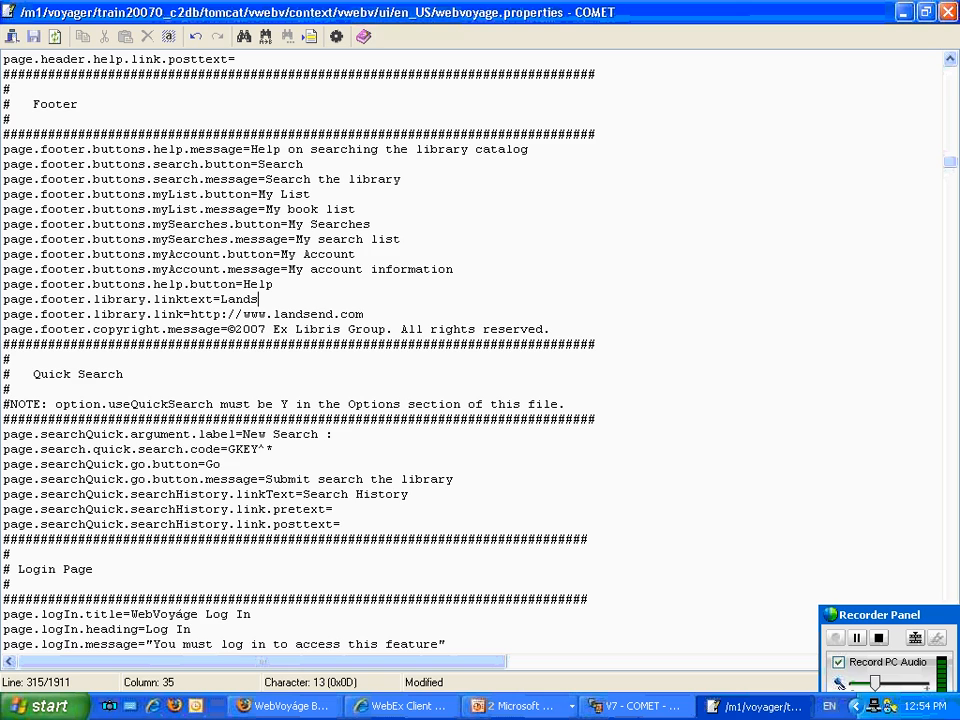
text(' end Library)
key(Left)
key(Left)
key(Left)
key(Left)
key(Left)
key(Left)
key(Left)
key(Left)
key(Left)
key(Left)
key(Left)
key(Delete)
text(E)
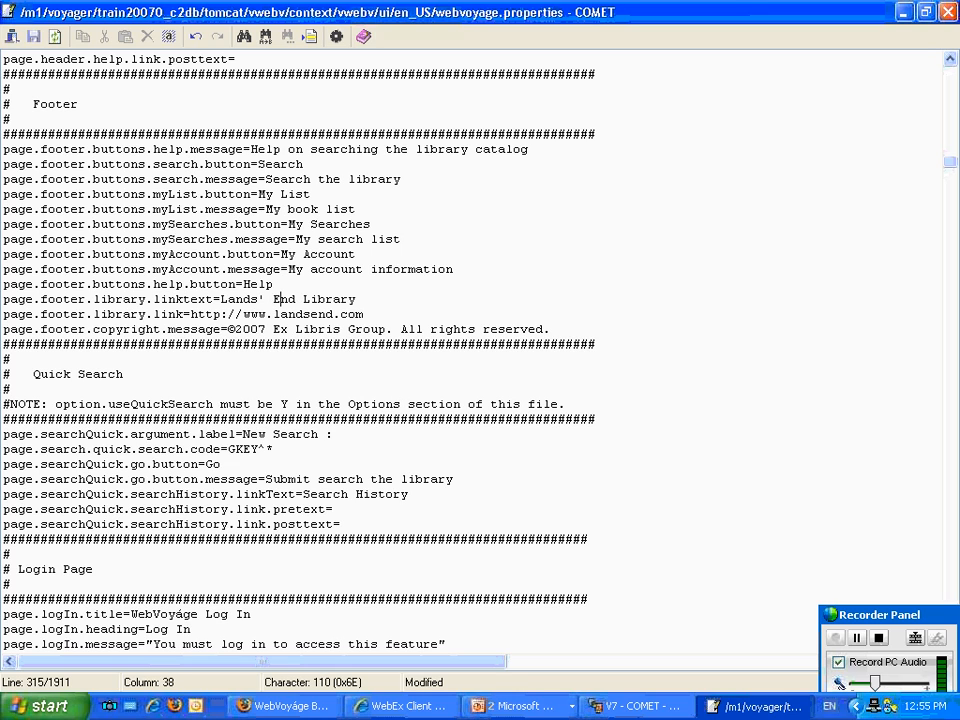
click(33, 45)
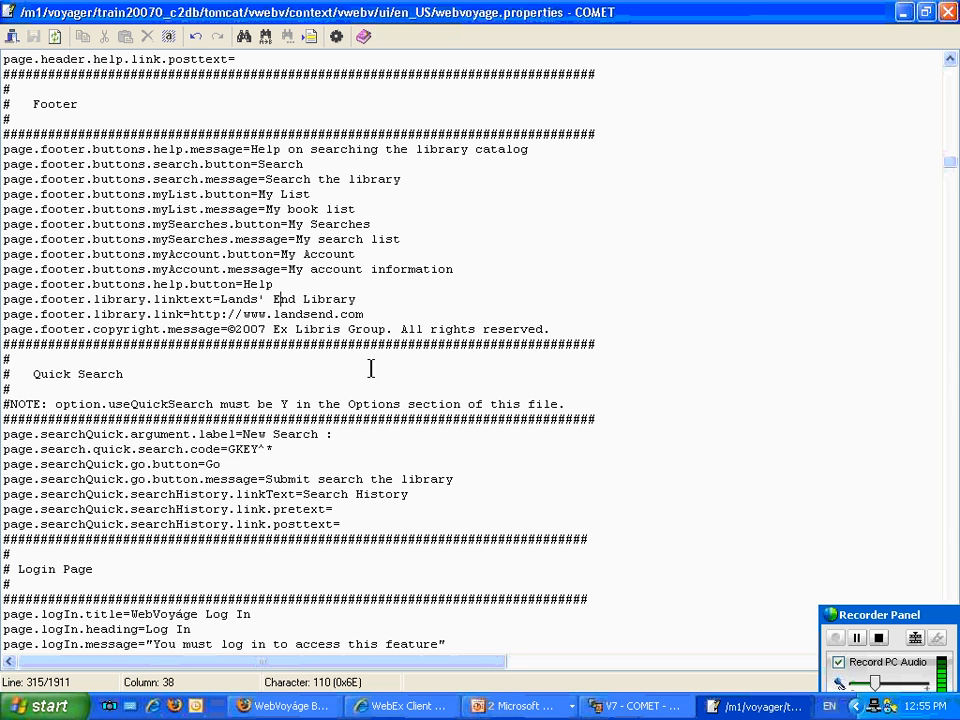
Change the page.searchQuick.go.button label in the Quick Search section to Search.
scroll(353, 393, down, 4)
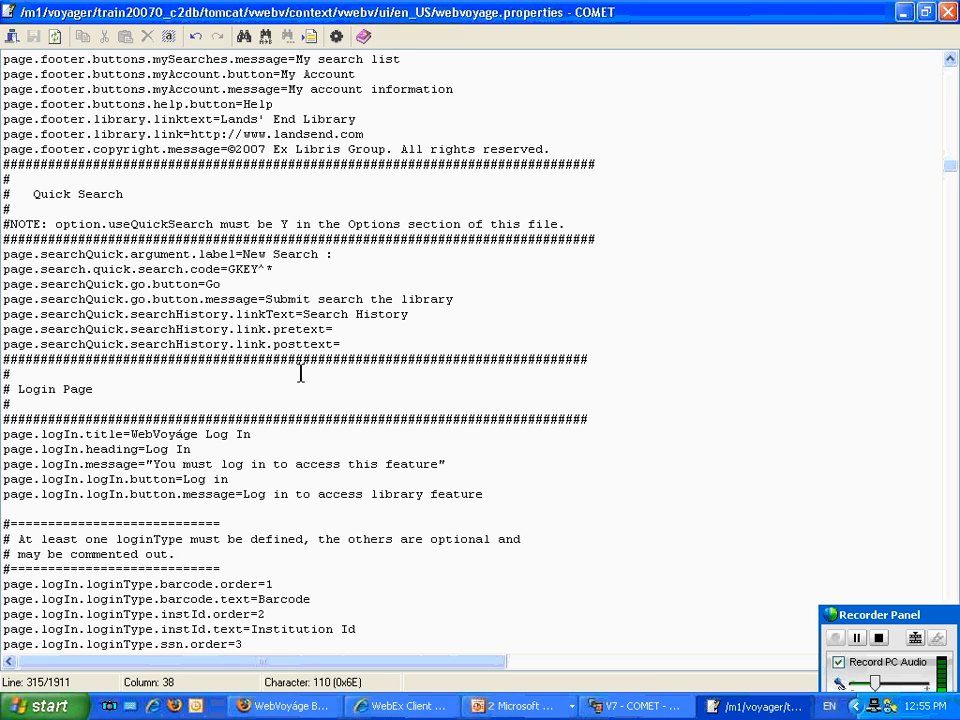
drag(229, 269, 273, 269)
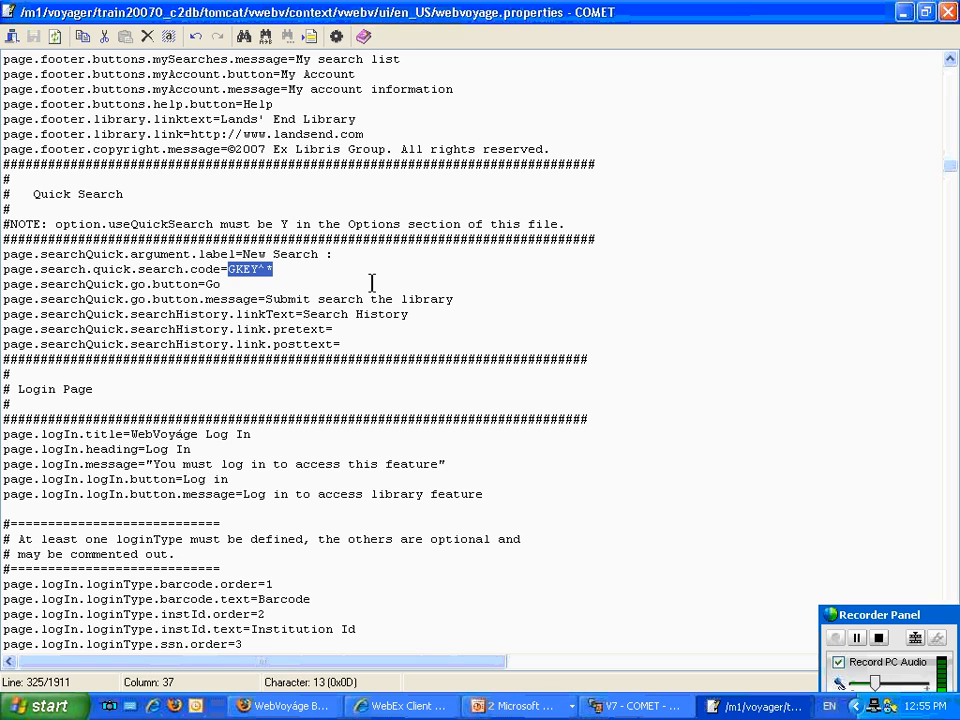
double_click(214, 284)
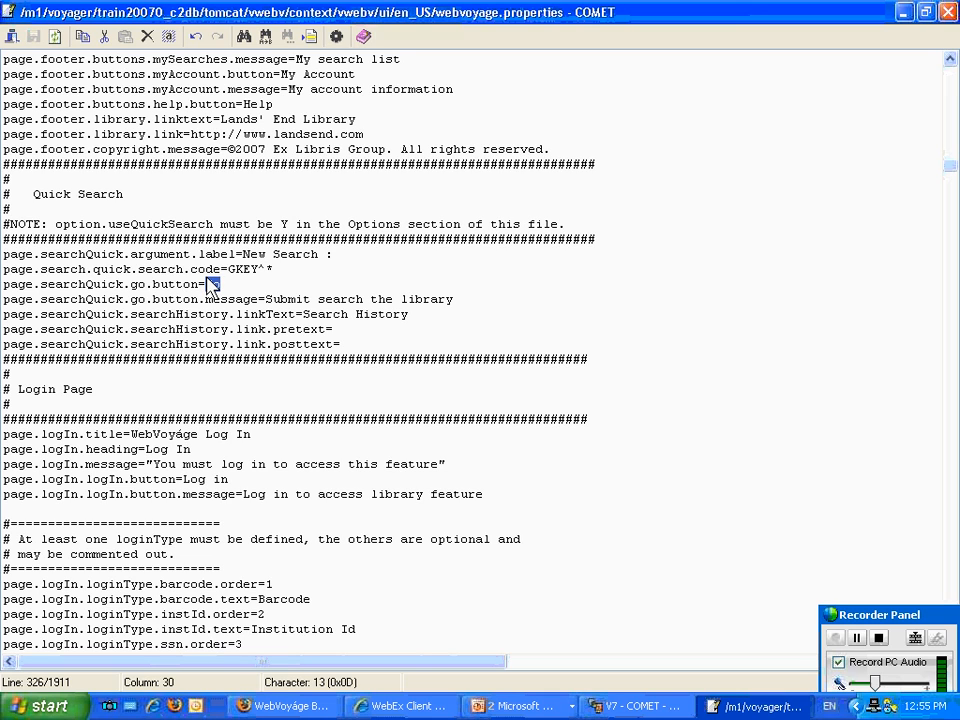
text(Search)
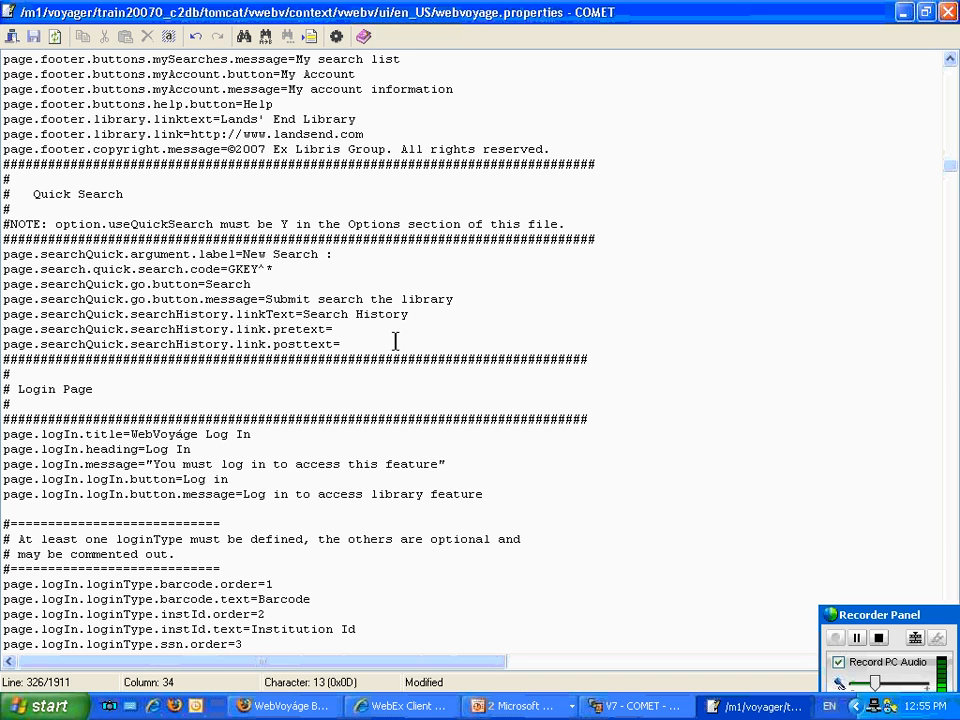
Comment out the page.logIn.loginType.ssn.order and page.logIn.loginType.ssn.text lines in the Login Page section with #.
scroll(395, 343, down, 6)
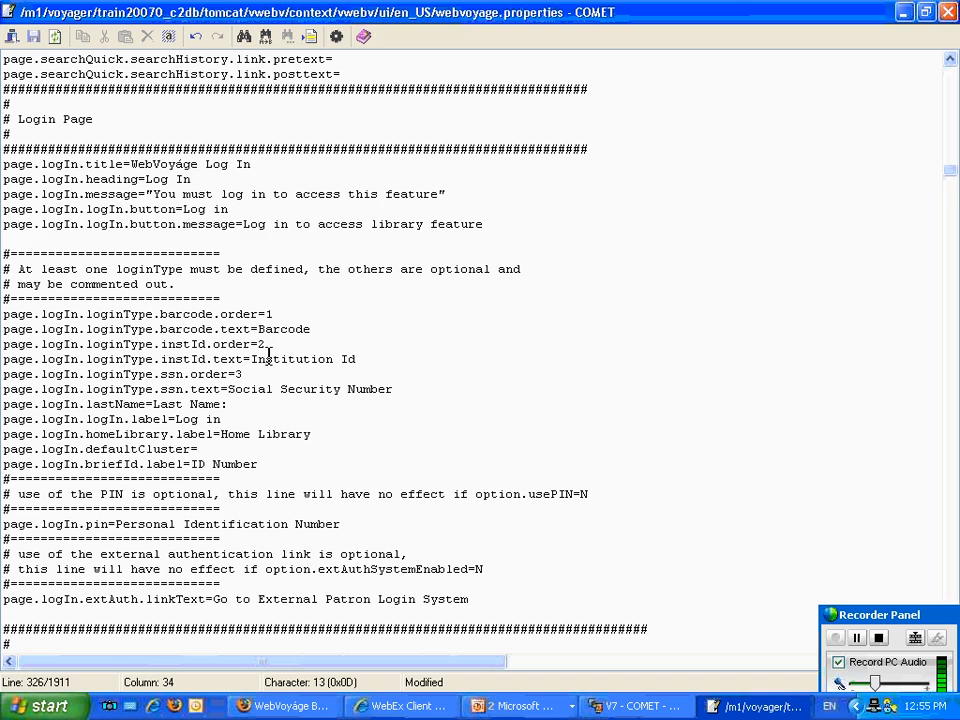
click(13, 352)
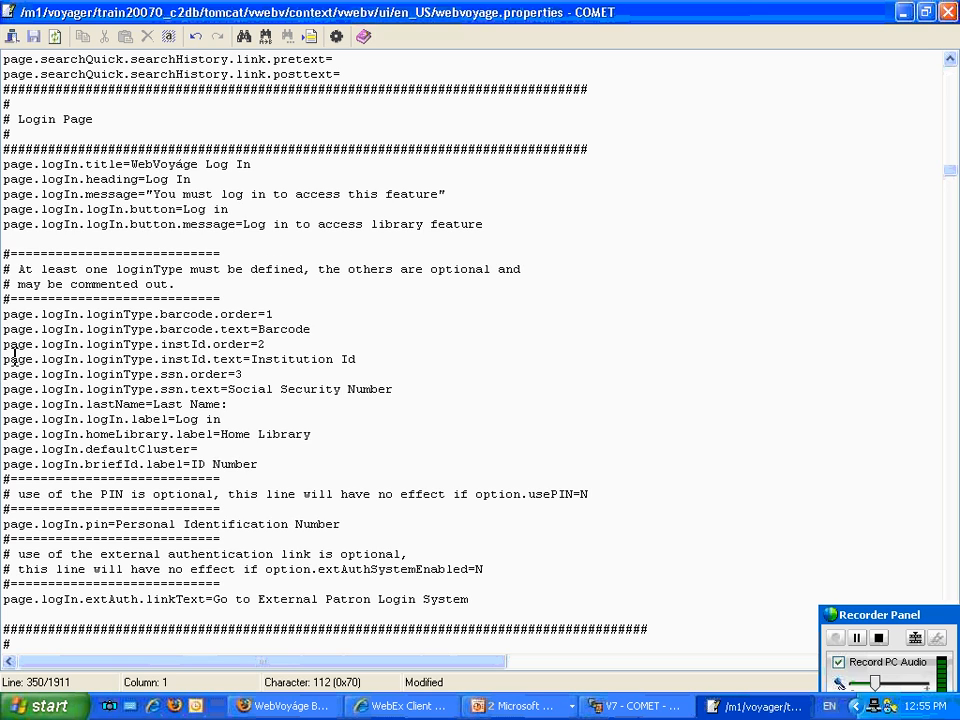
text(#)
key(Home)
key(Down)
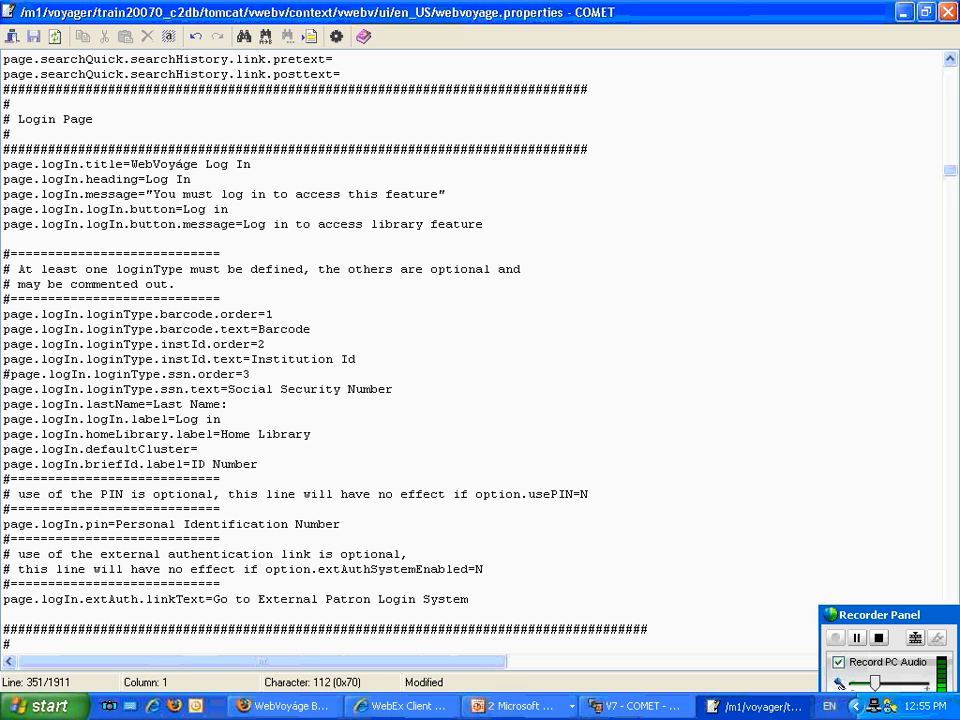
text(#)
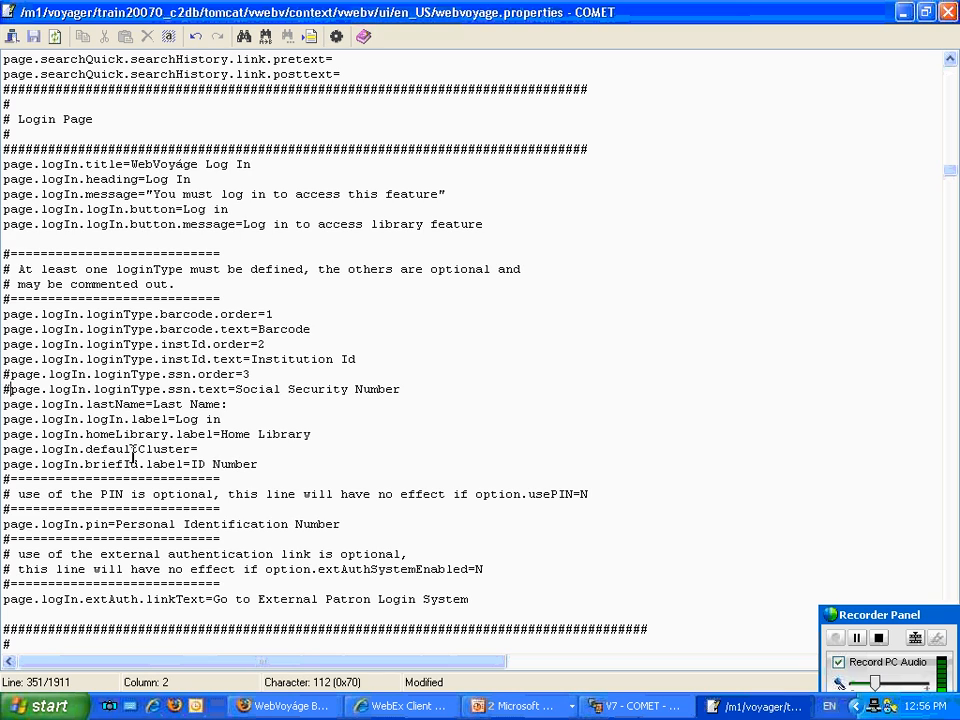
Review the record display per page settings and the No Hits Redirect properties.
scroll(156, 437, down, 1)
scroll(156, 437, down, 7)
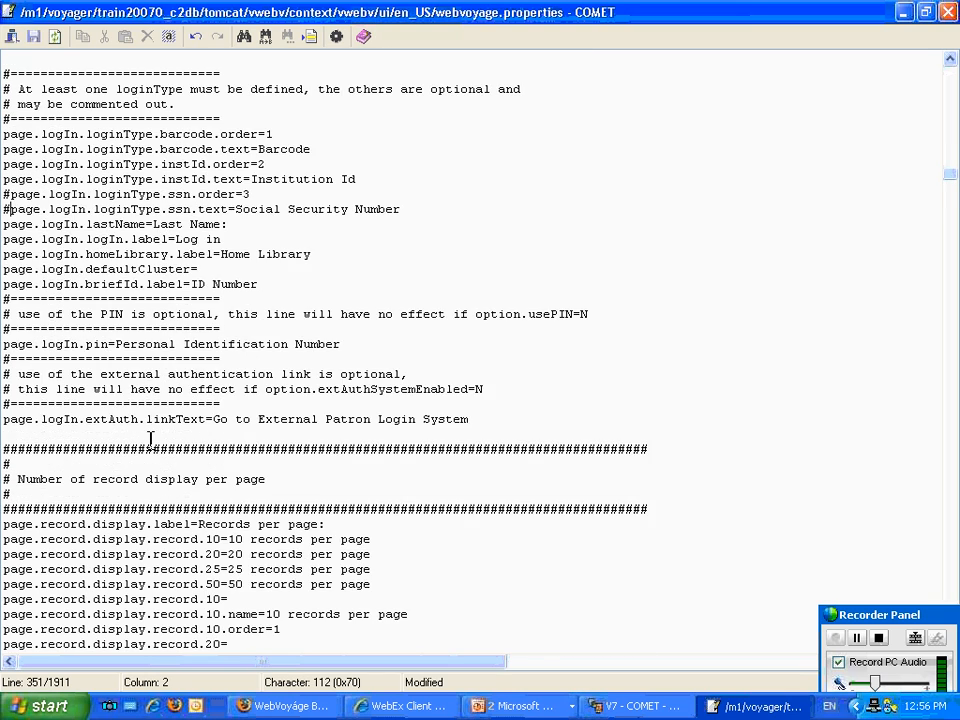
scroll(140, 440, down, 4)
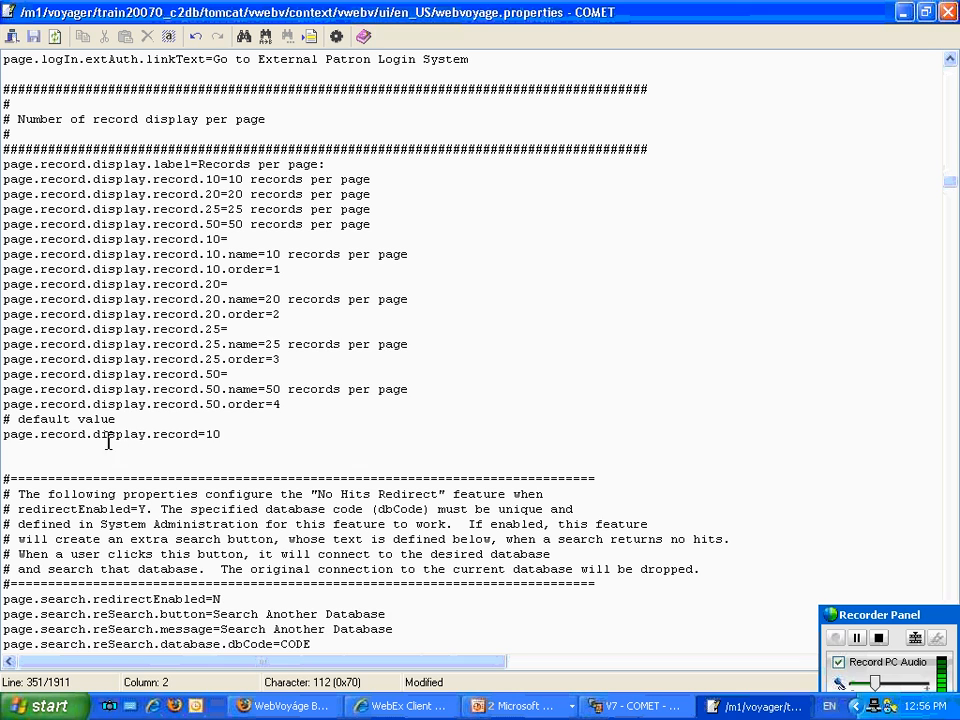
scroll(127, 441, down, 1)
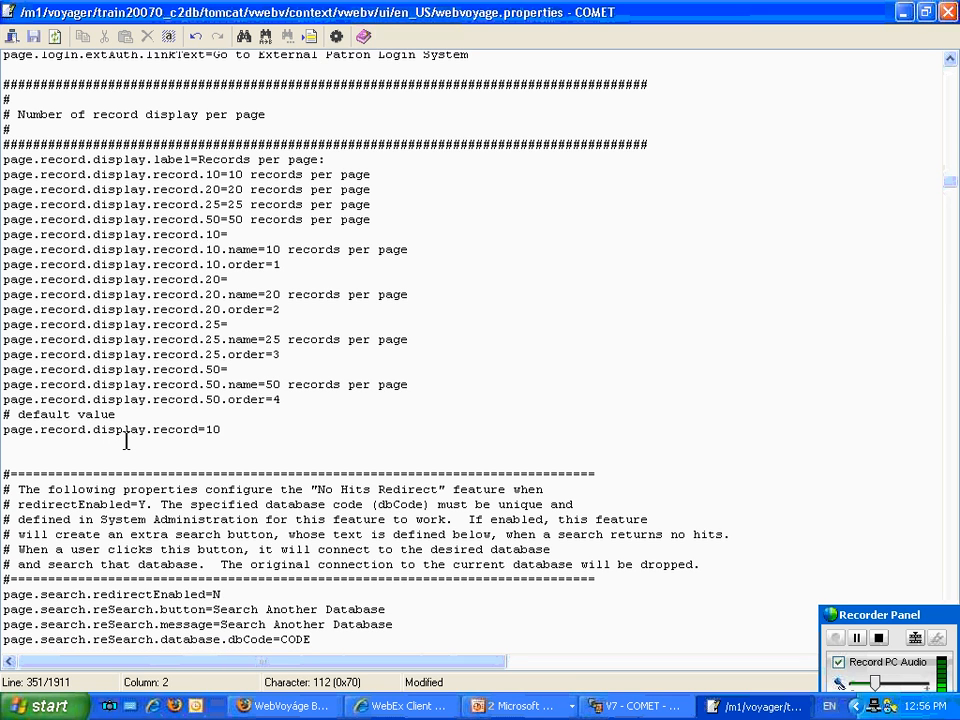
scroll(126, 441, down, 6)
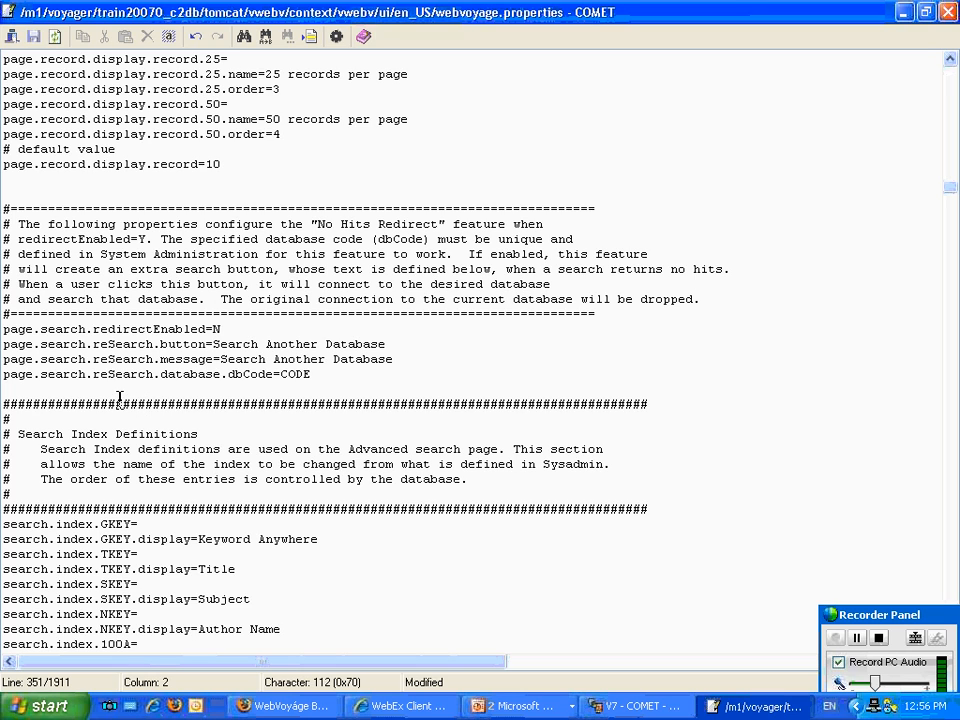
click(267, 322)
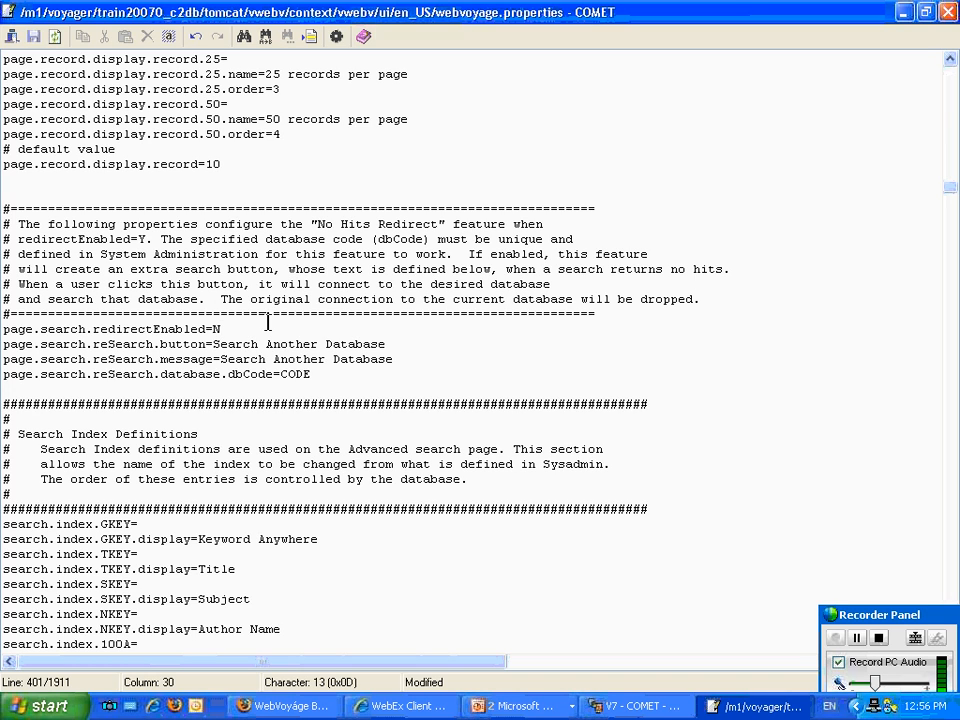
scroll(316, 372, down, 4)
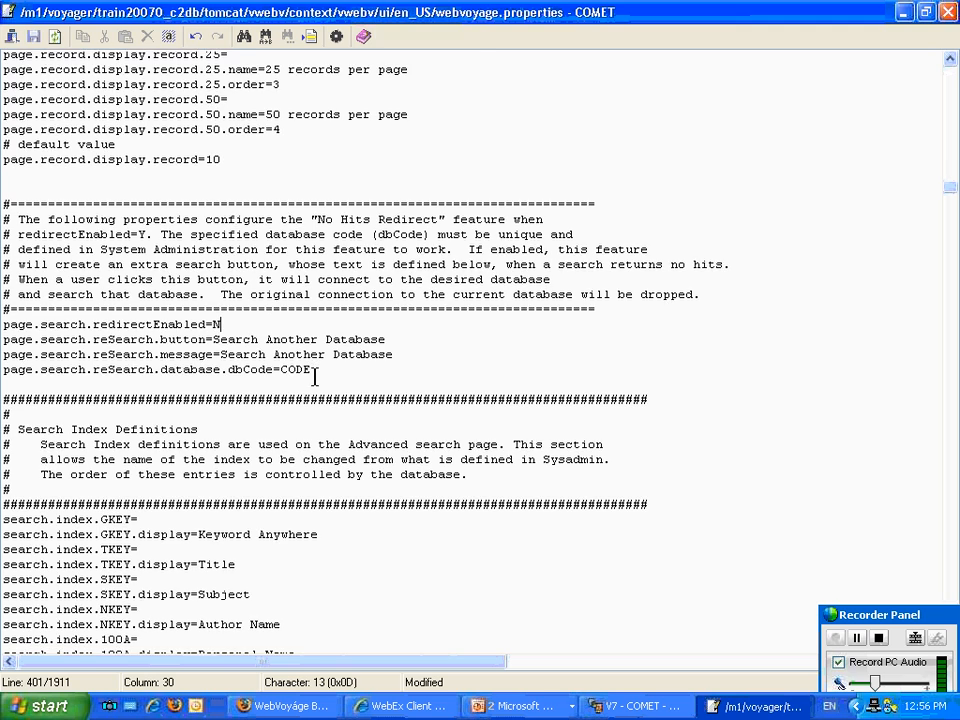
Examine the Search Index Definitions and the holdings headings for item location, call number and status.
scroll(314, 378, down, 2)
scroll(314, 378, down, 2)
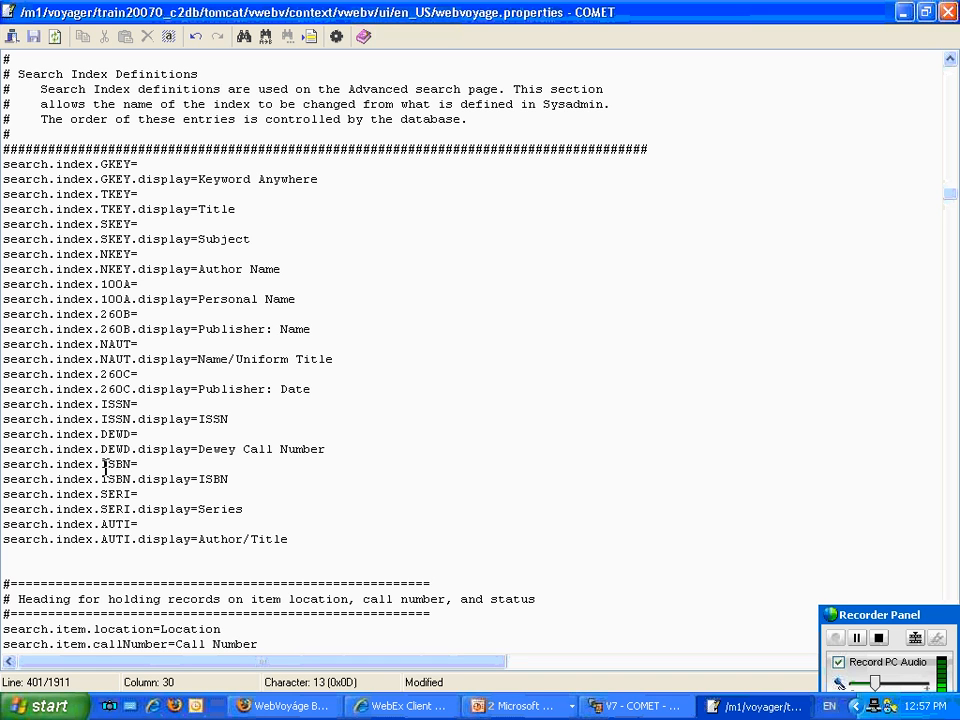
scroll(112, 478, down, 2)
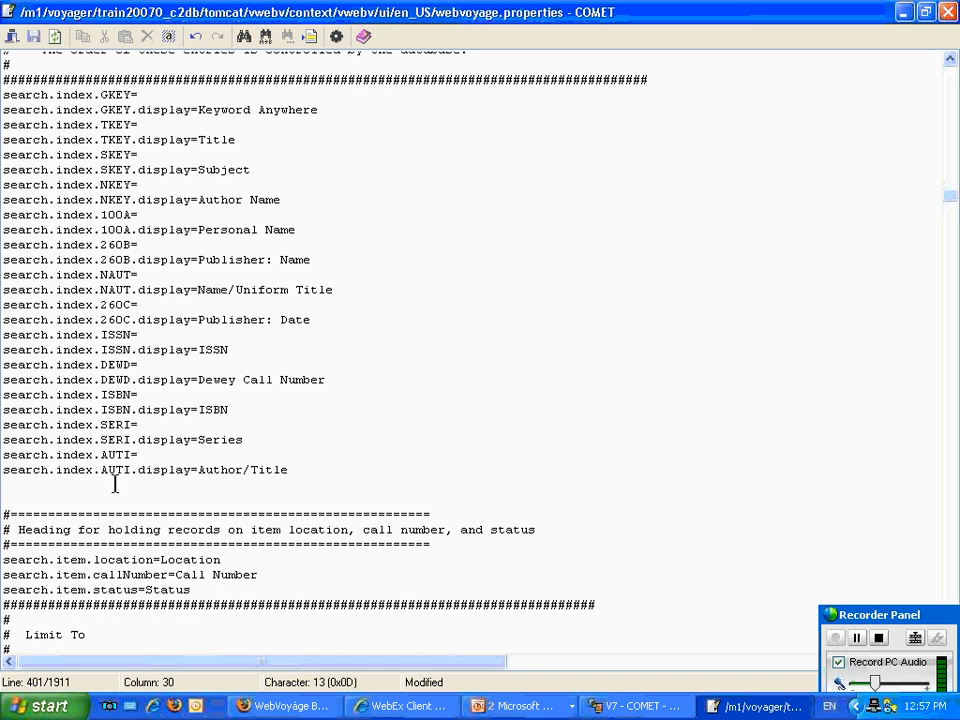
scroll(114, 484, down, 6)
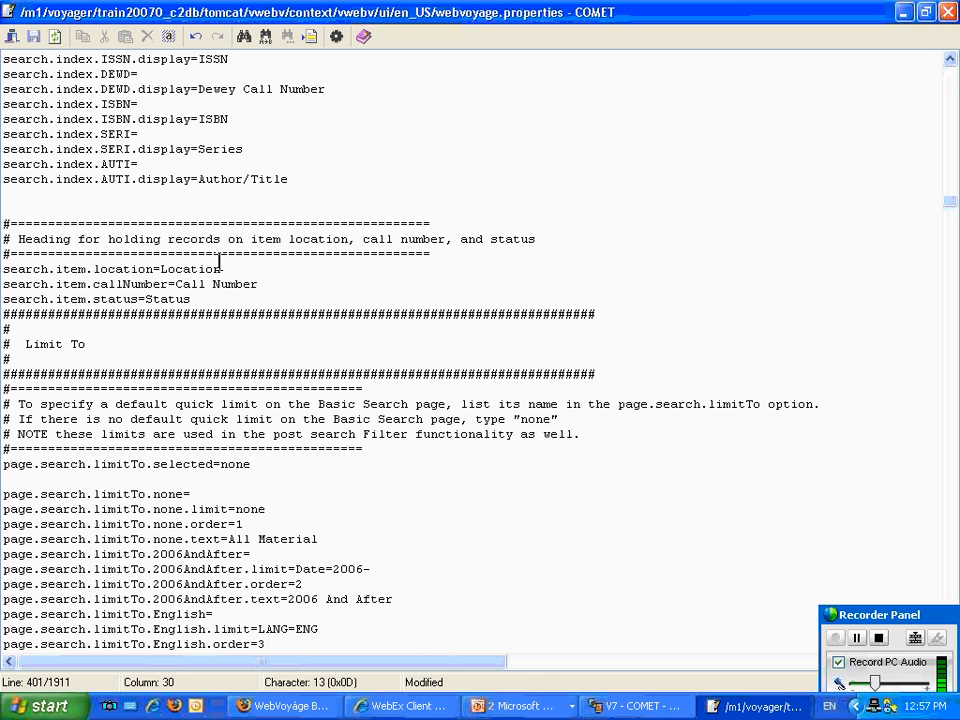
drag(221, 265, 163, 266)
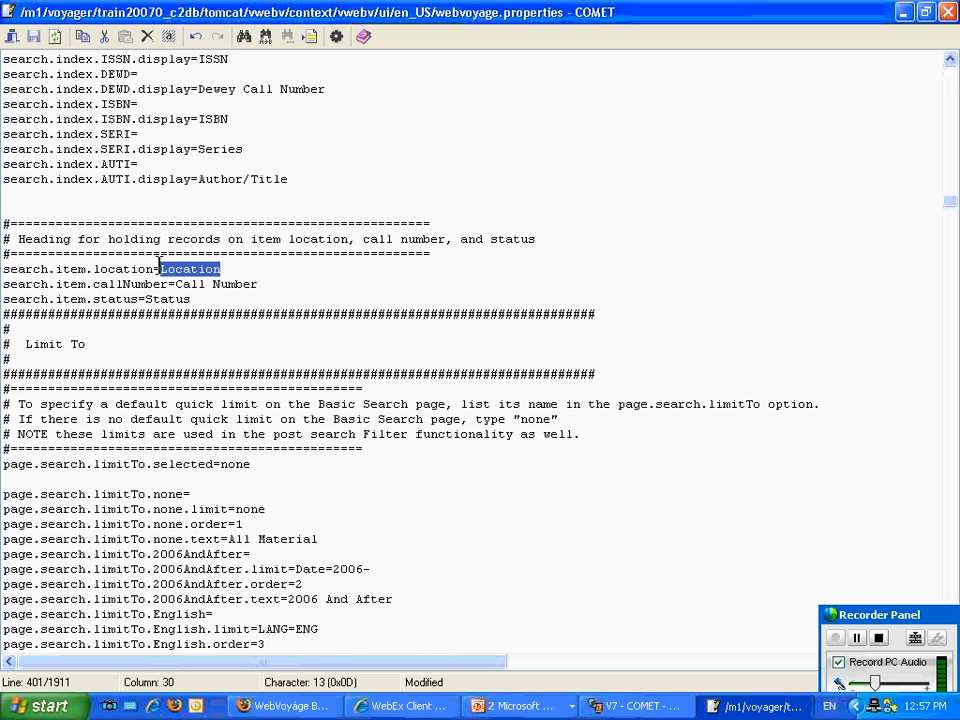
drag(256, 284, 155, 300)
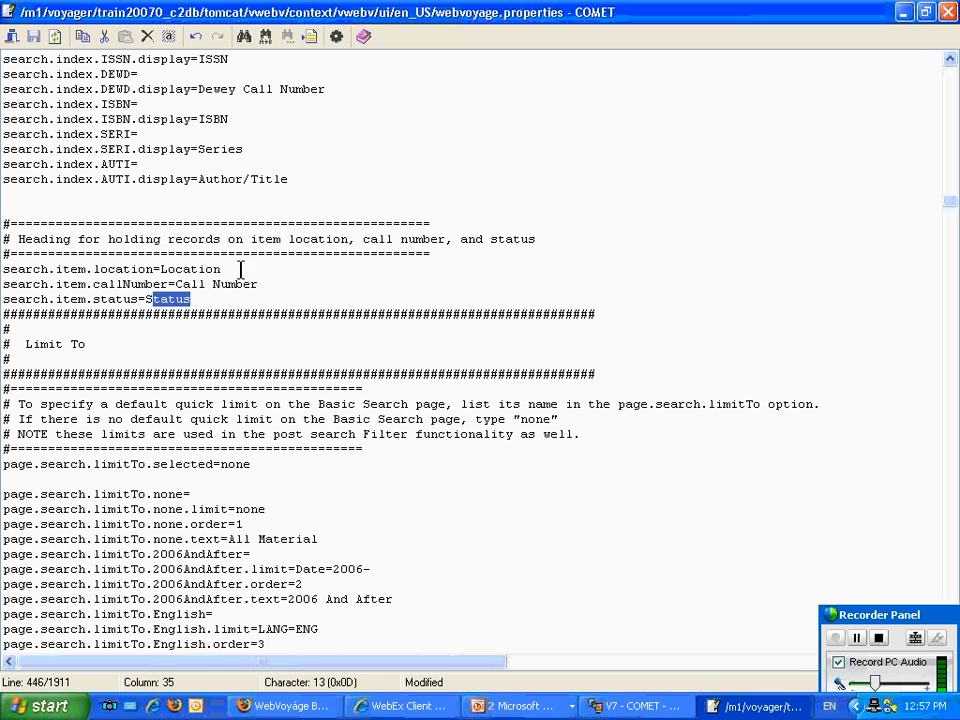
click(439, 257)
Rename the four page.search.limitTo.2006AndAfter property keys in the Limit To section to 2005AndAfter.
scroll(443, 272, down, 3)
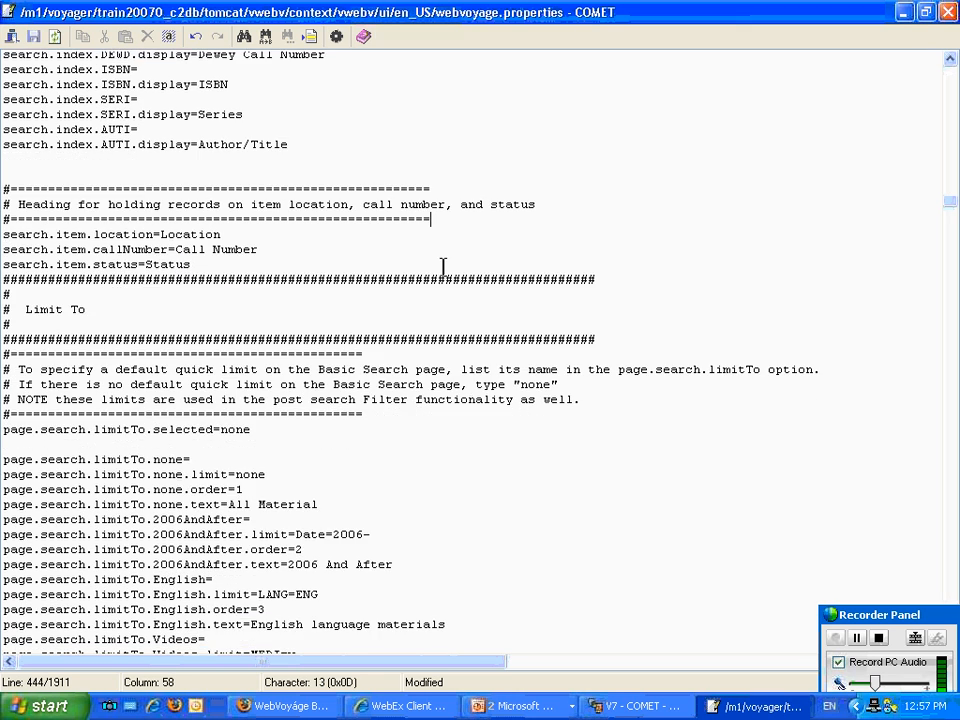
scroll(443, 265, down, 1)
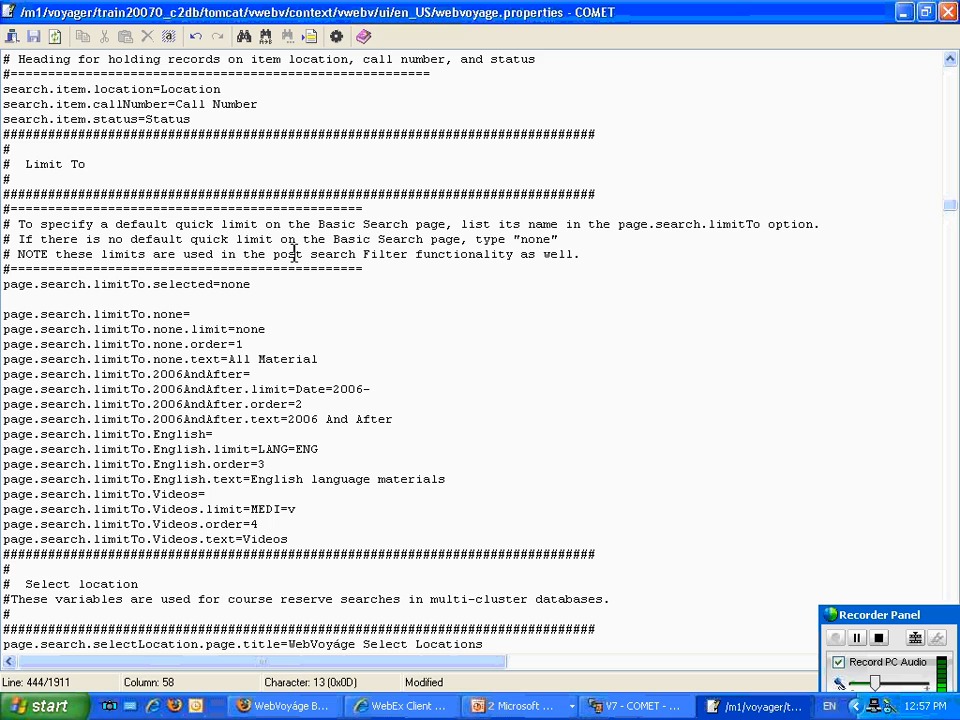
click(182, 374)
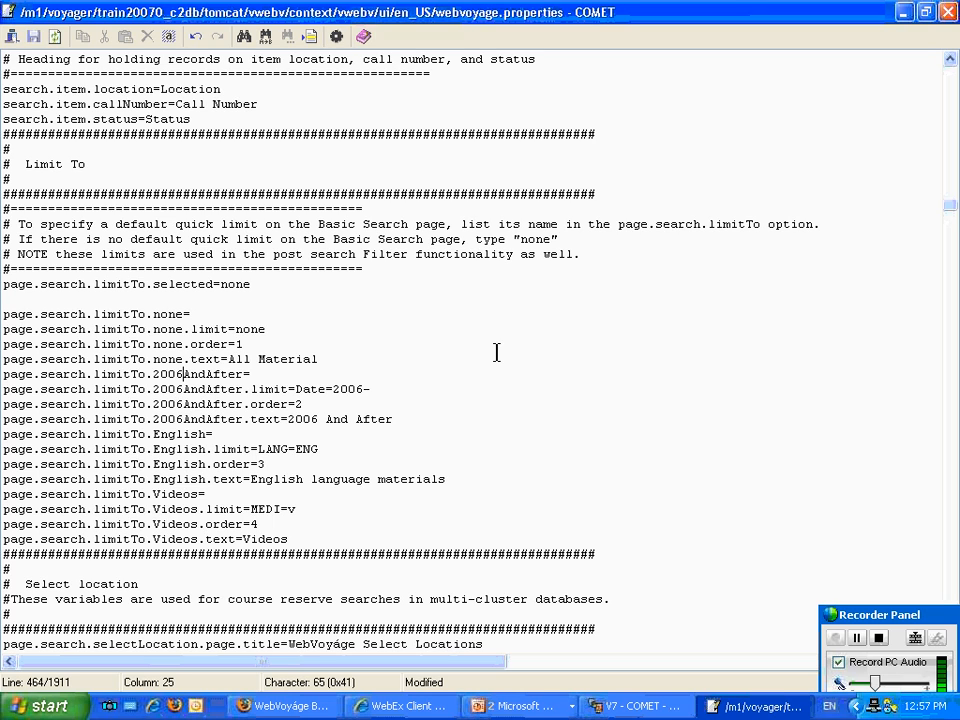
key(BackSpace)
text(5)
key(Down)
key(BackSpace)
text(5)
key(Down)
key(BackSpace)
text(5)
key(Down)
key(BackSpace)
text(5)
key(Down)
Set the 2005AndAfter limit's text to "2005 And After" and its limit value to Date=2005-, and save the file.
click(309, 418)
key(Delete)
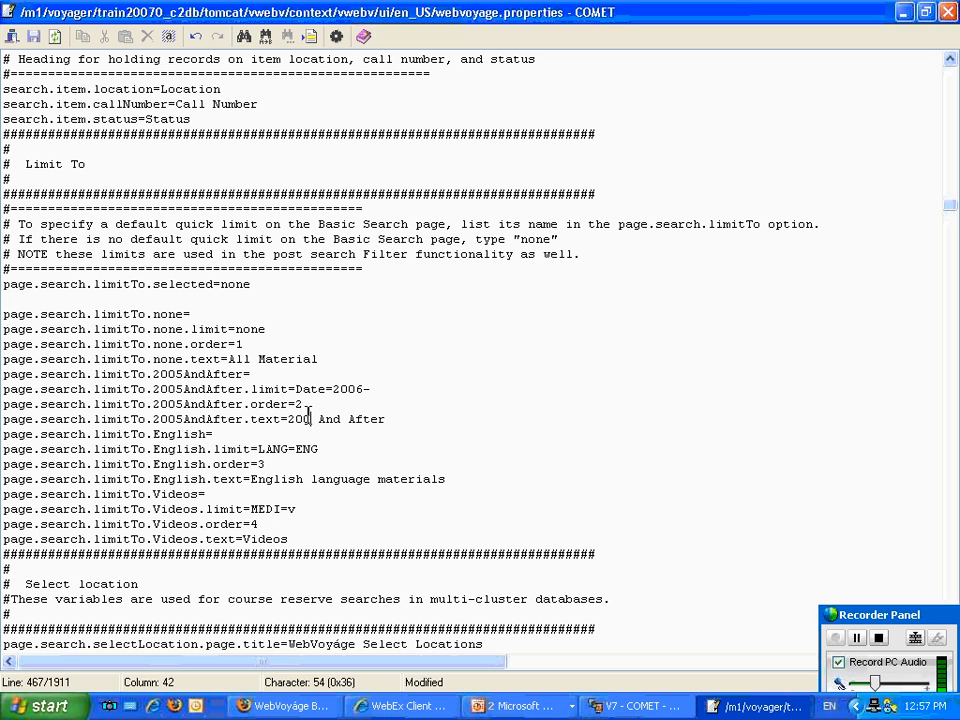
text(5)
click(353, 389)
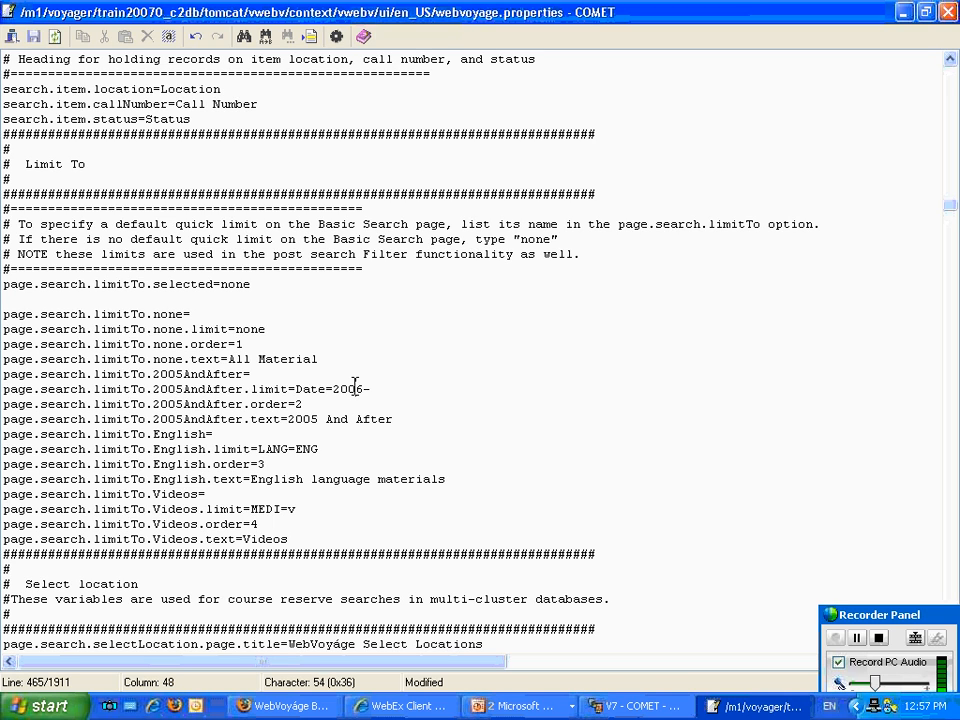
key(Delete)
text(5)
click(33, 36)
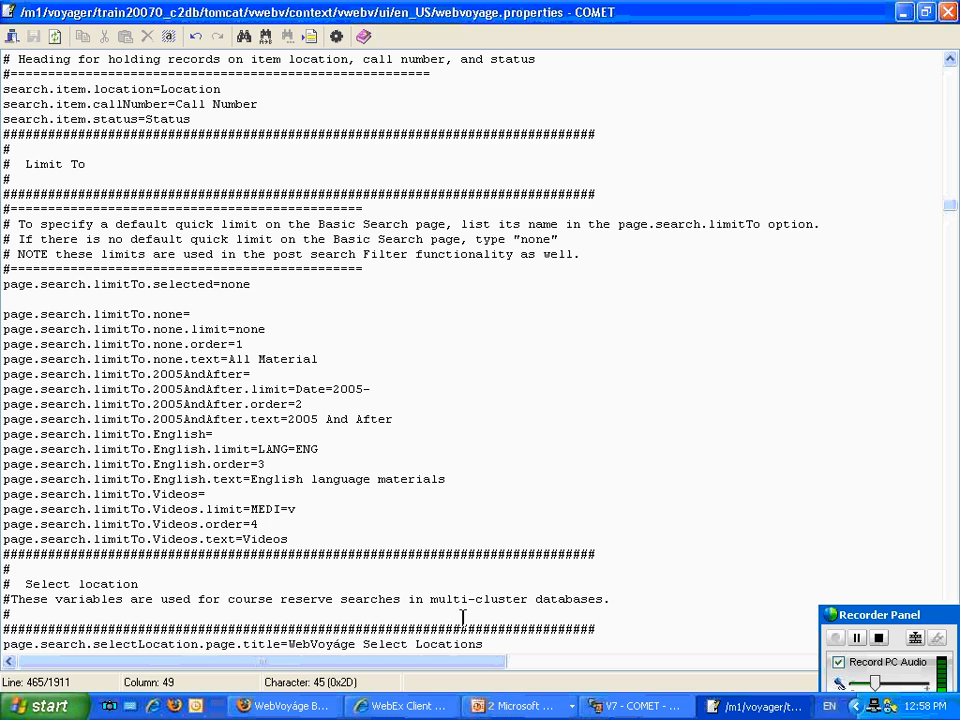
Switch to Firefox, reload the catalog page, and open Basic Search from the bookmarked My Voyager Library start page.
click(313, 708)
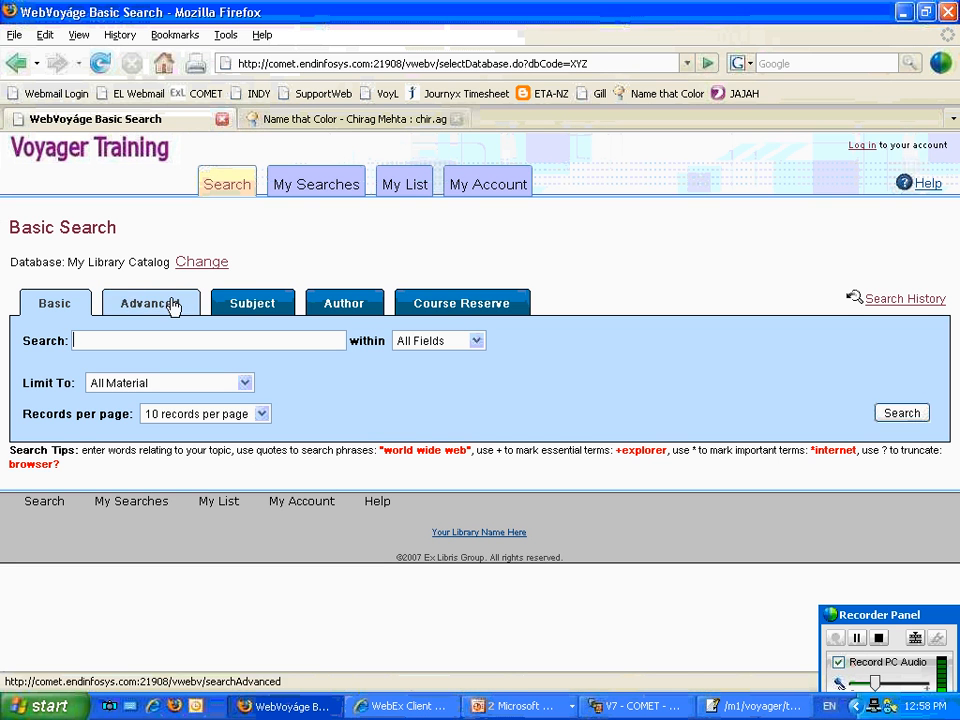
click(100, 63)
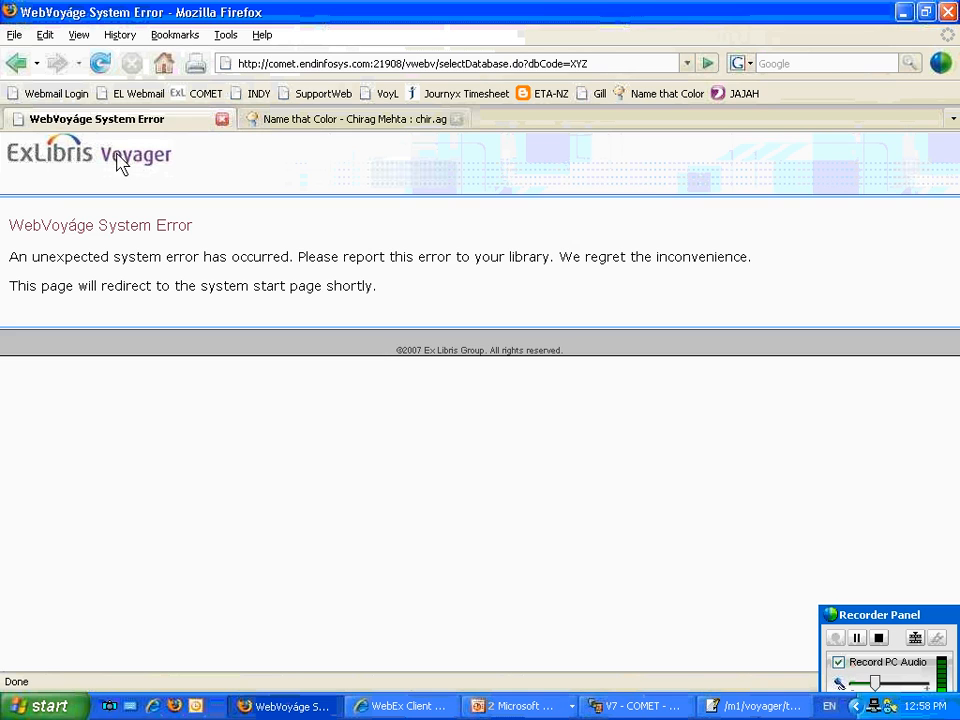
click(165, 36)
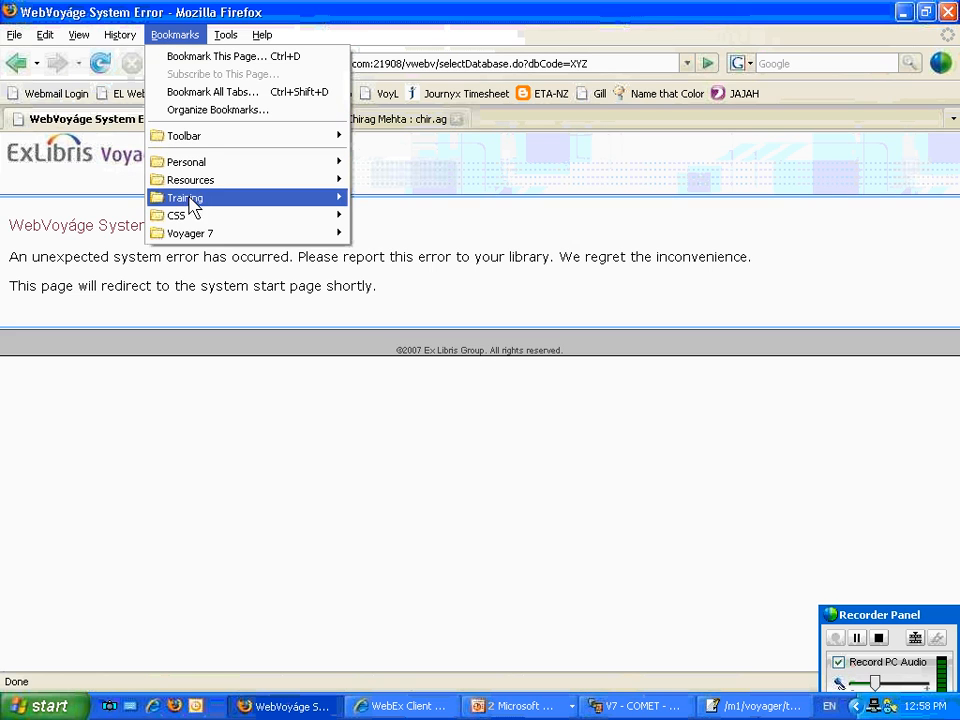
mouse_move(210, 234)
click(358, 236)
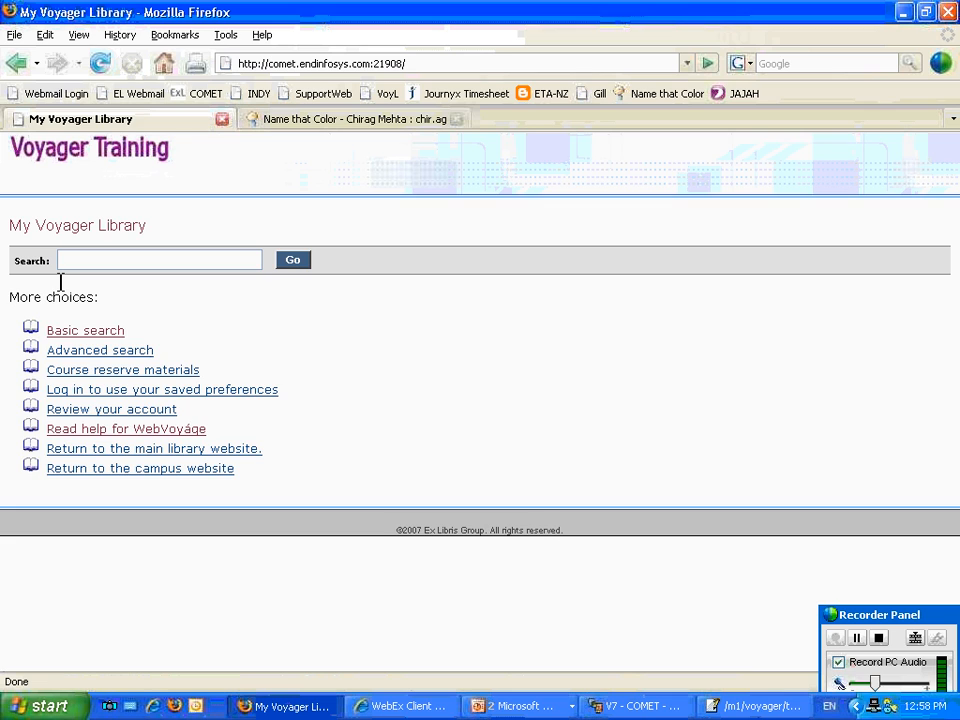
click(80, 334)
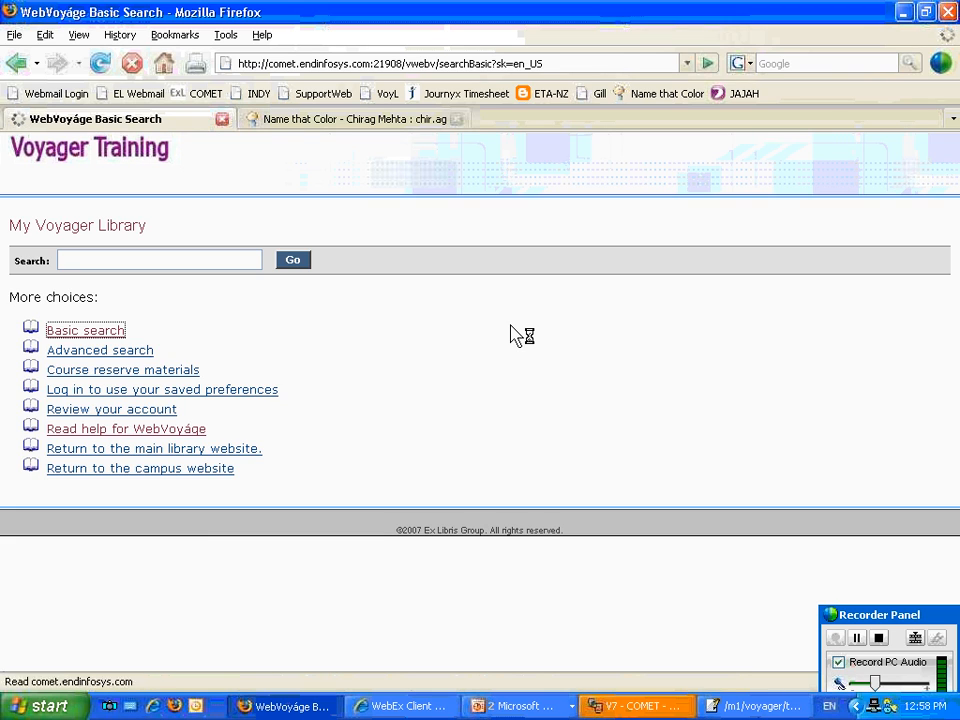
Check the remote en_US folder in WinSCP, reopen Basic Search through the header logo link in Firefox, and view the Limit To options.
click(645, 706)
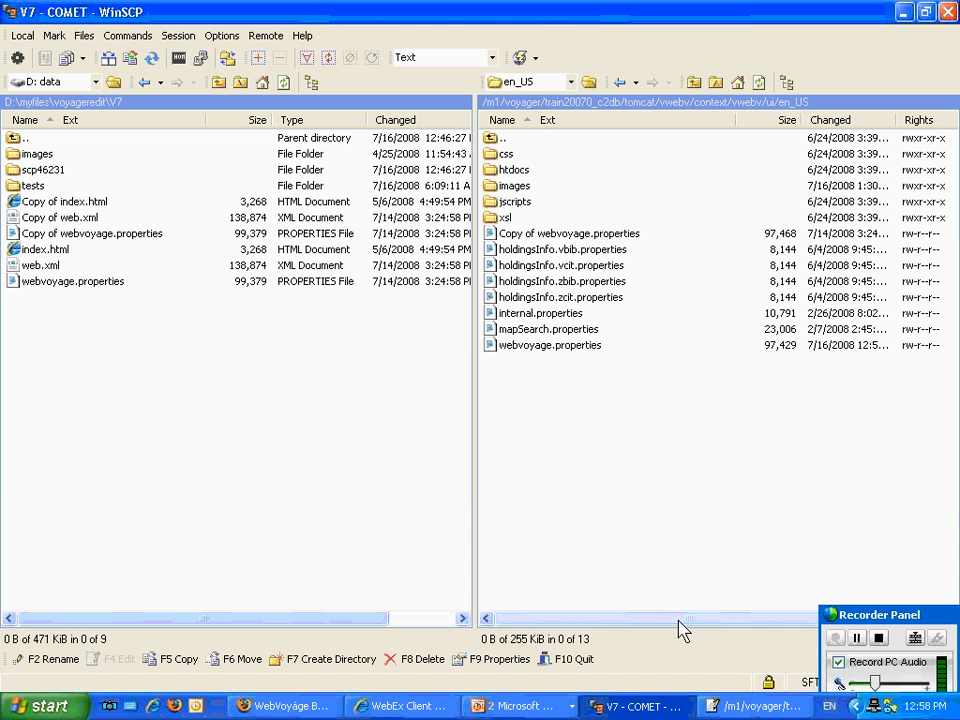
click(308, 706)
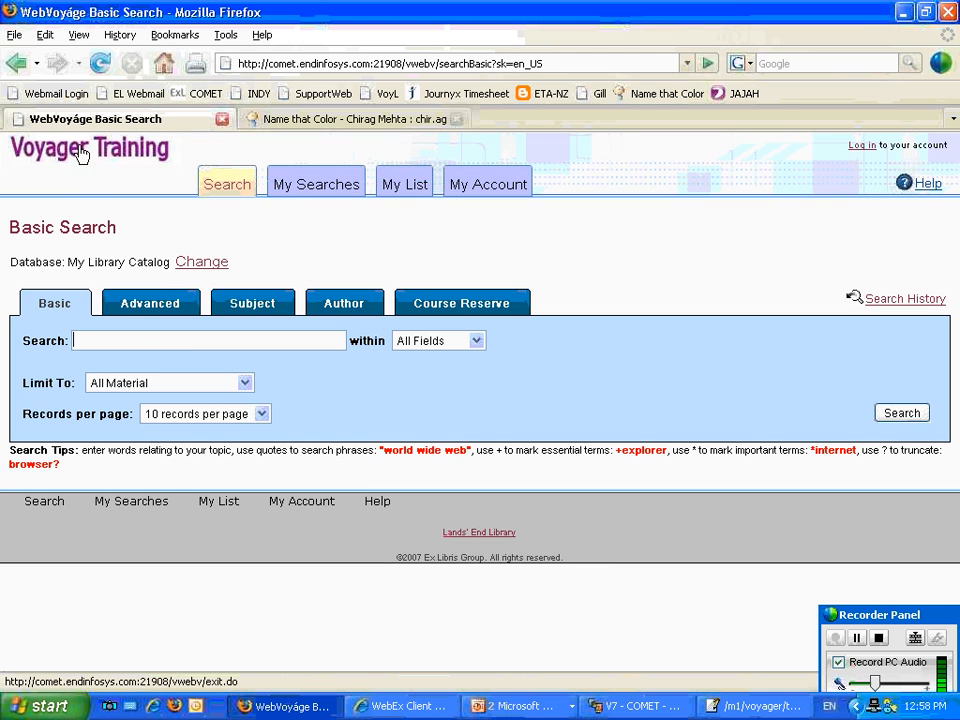
click(78, 152)
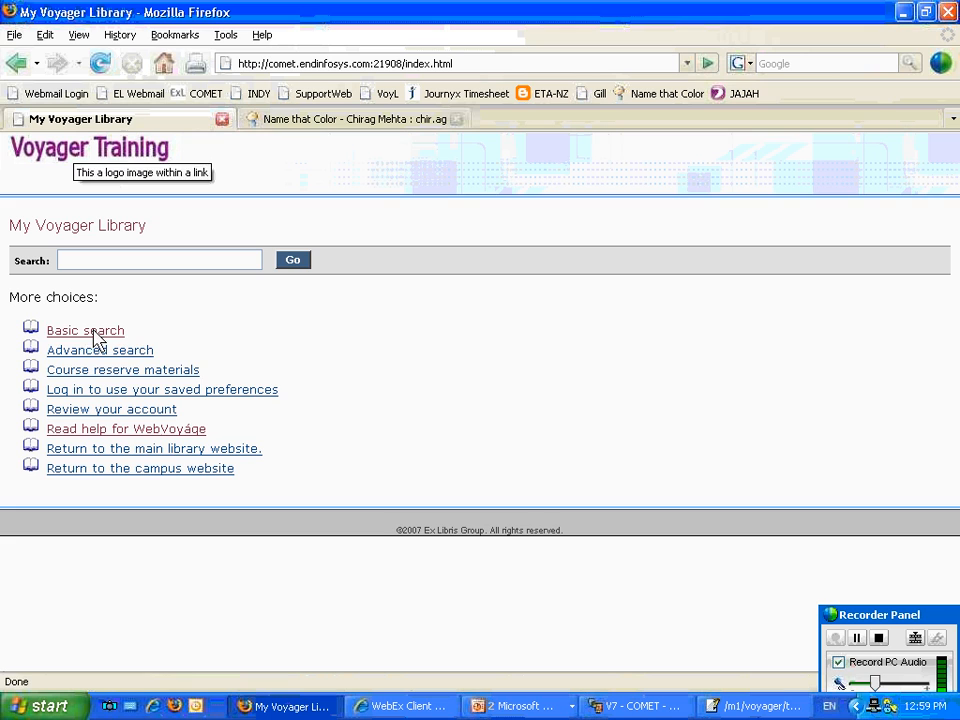
click(93, 334)
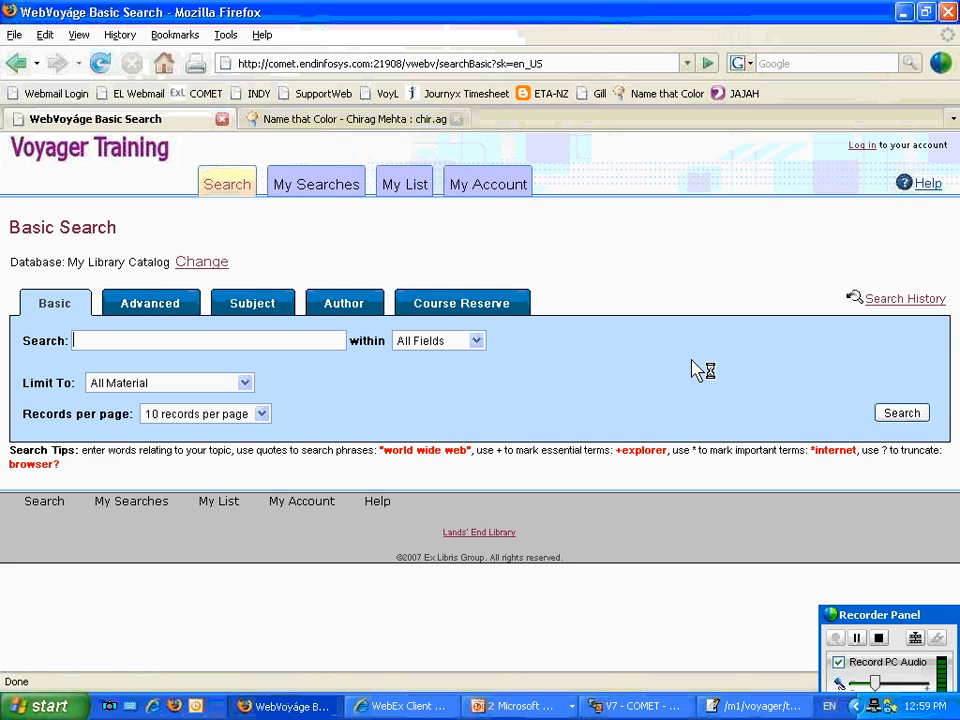
click(245, 385)
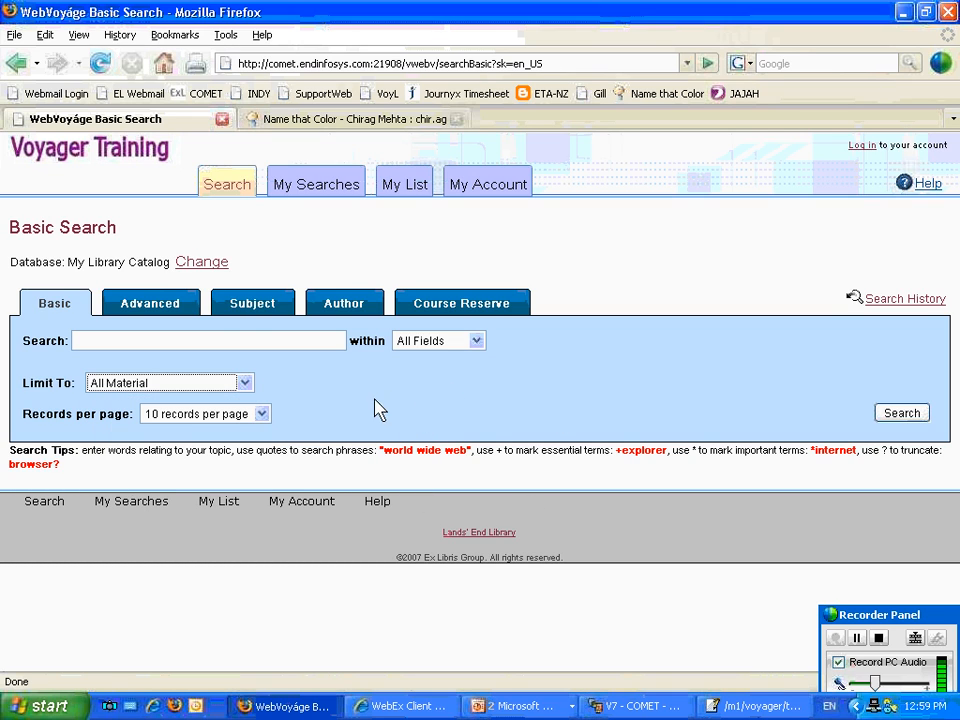
Run a Basic Search for "shipwrecks" within All Fields, limited to All Material, to check the post-search filters.
click(246, 338)
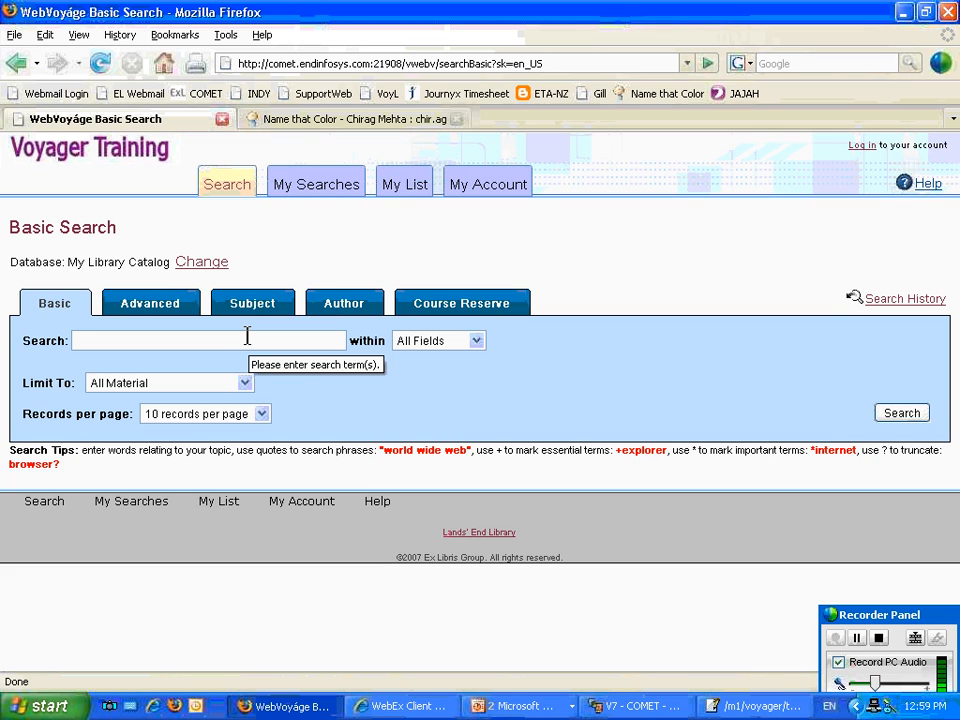
text(shipwrecks)
key(Return)
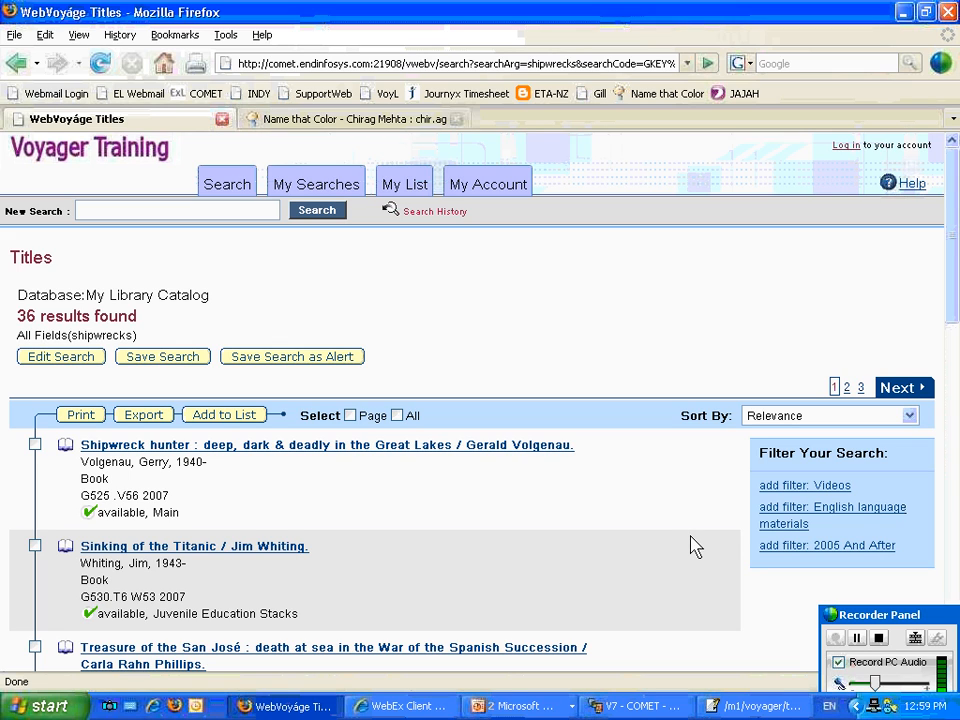
Return to webvoyage.properties and examine the Select location, Search Pages and Search Basic sections, including the search code modifier notes.
click(752, 708)
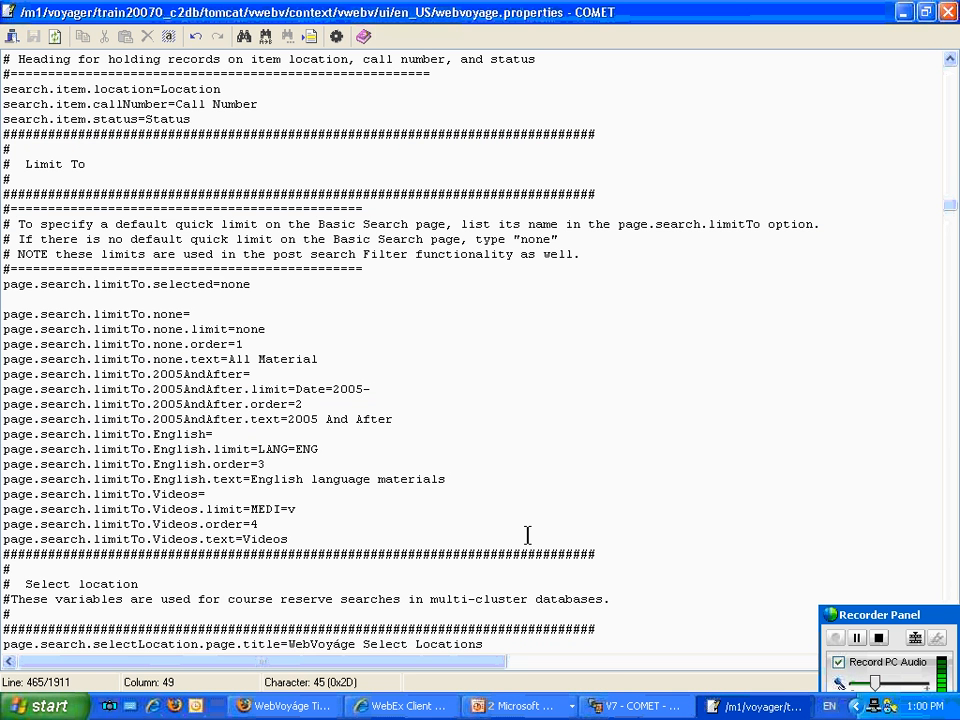
scroll(525, 534, down, 2)
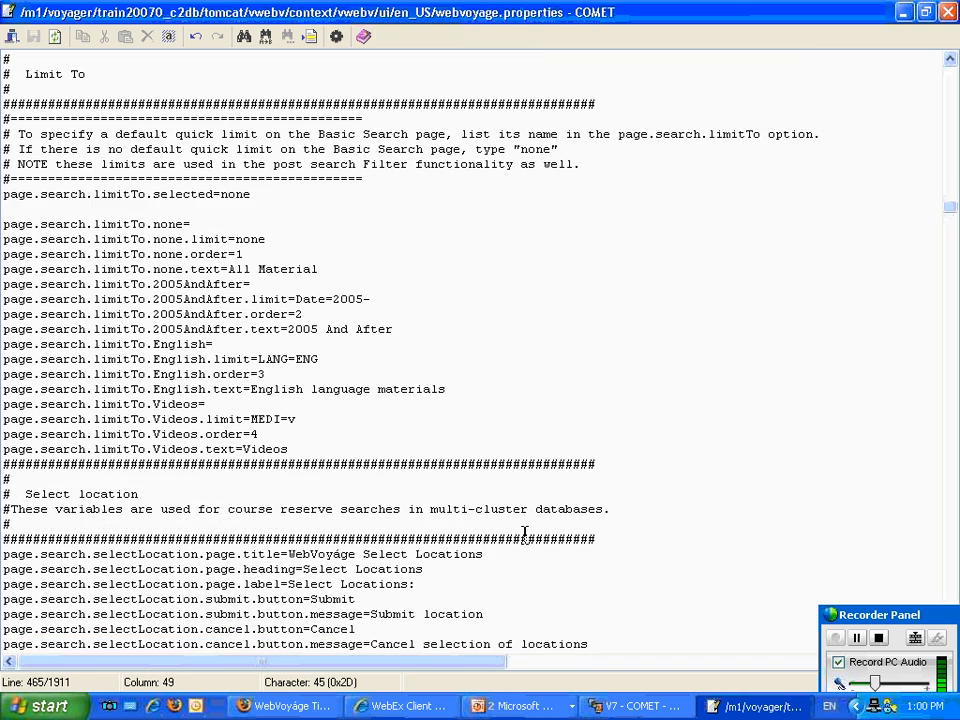
scroll(524, 534, down, 4)
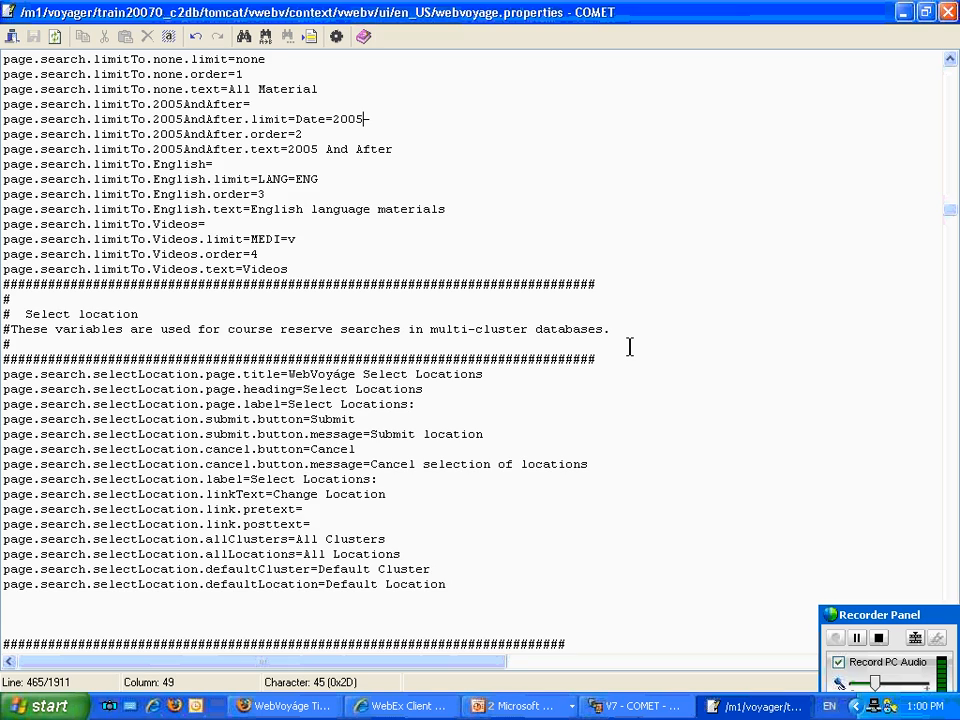
scroll(629, 346, down, 5)
scroll(629, 346, down, 5)
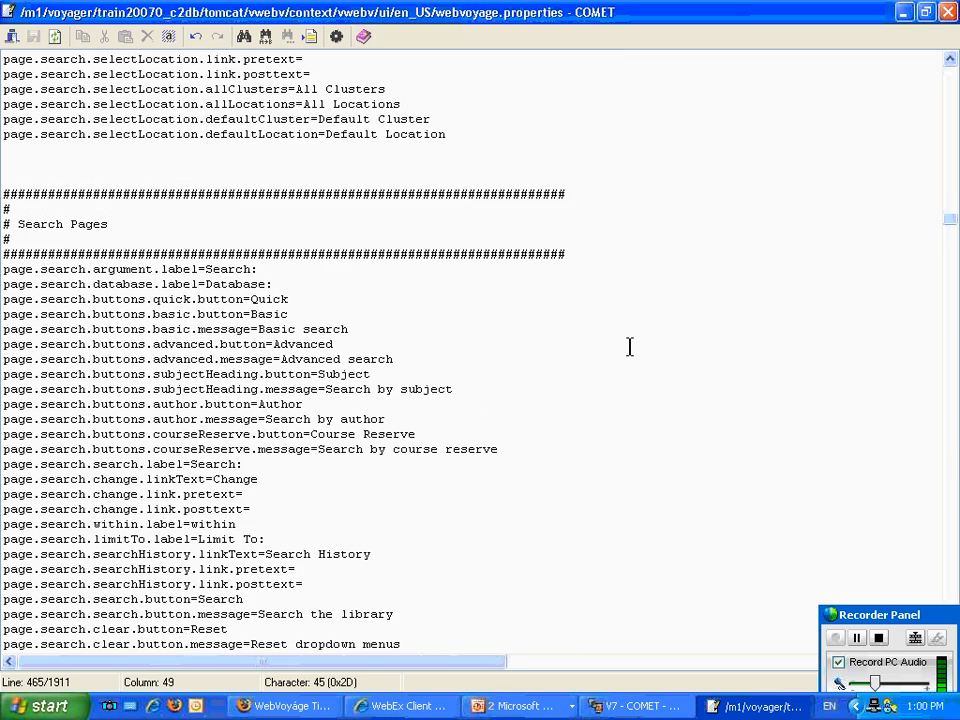
scroll(629, 346, down, 2)
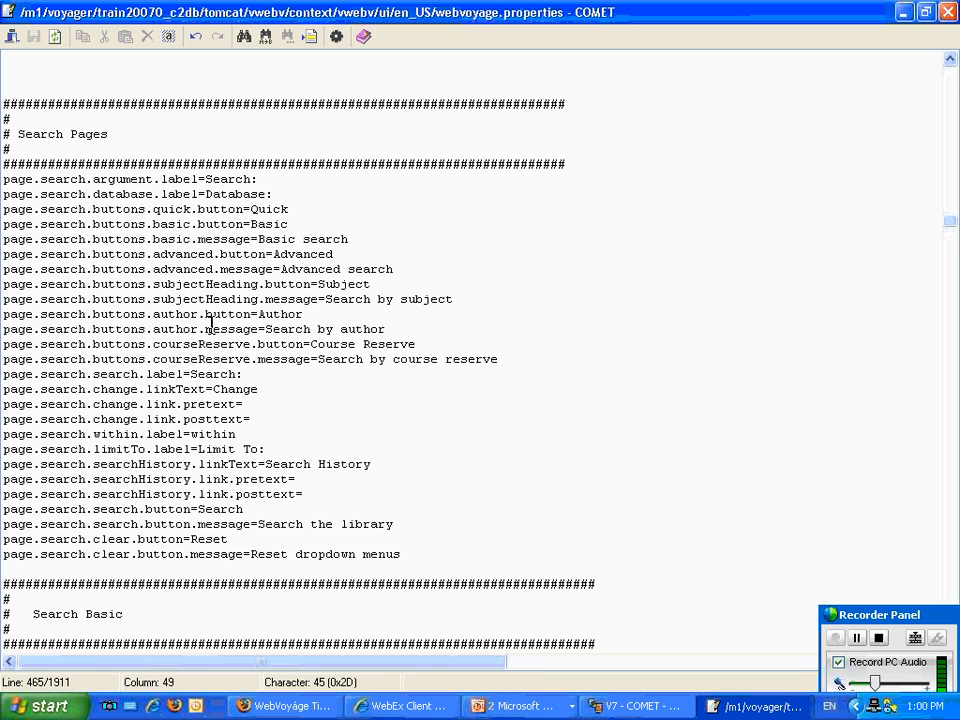
scroll(235, 330, down, 6)
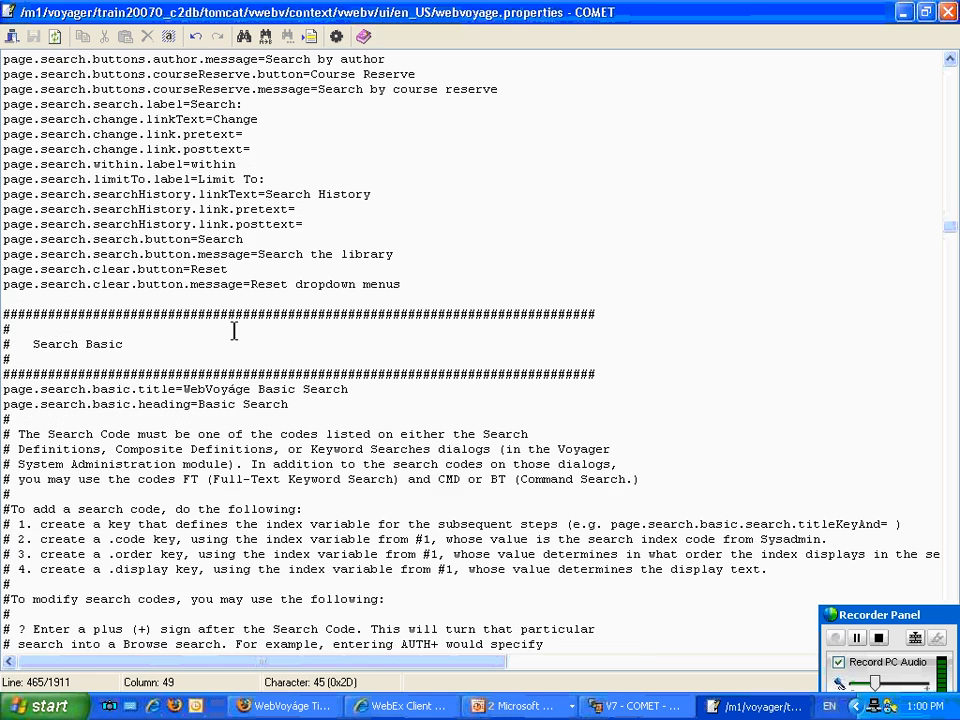
scroll(229, 335, down, 4)
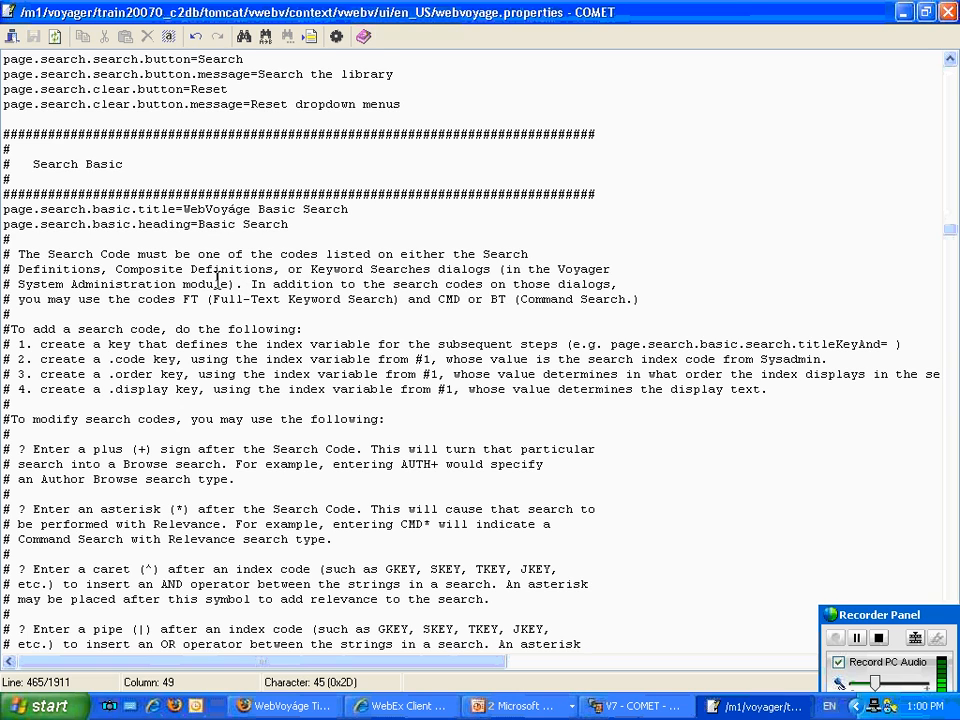
scroll(213, 285, down, 1)
scroll(211, 287, down, 12)
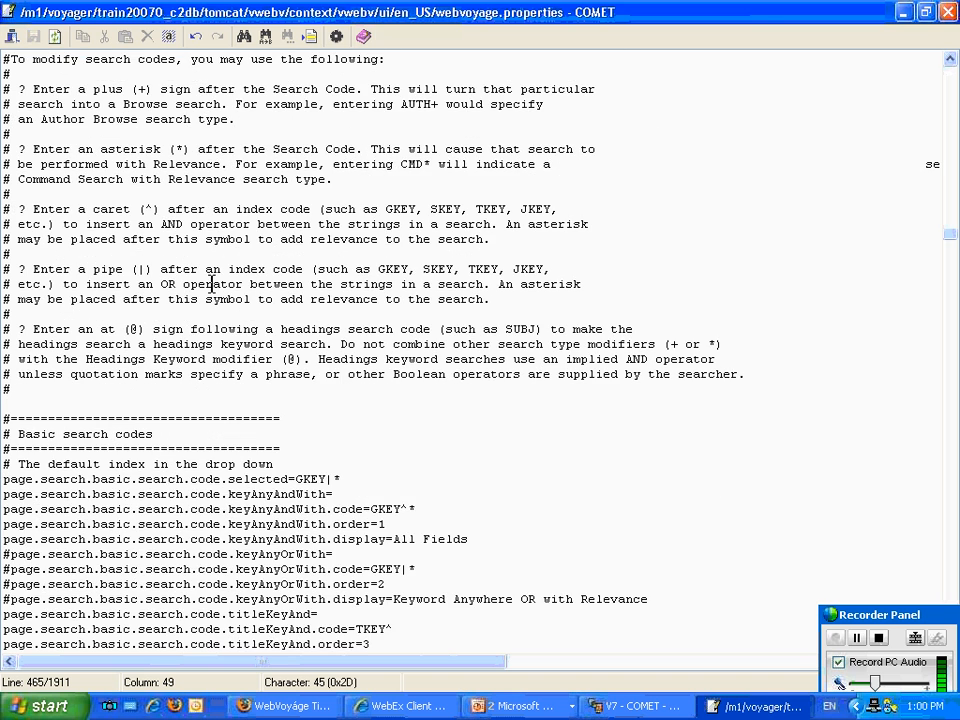
Set the keyAnyAndWith display text in the Basic search codes to "All Terms".
scroll(211, 284, down, 2)
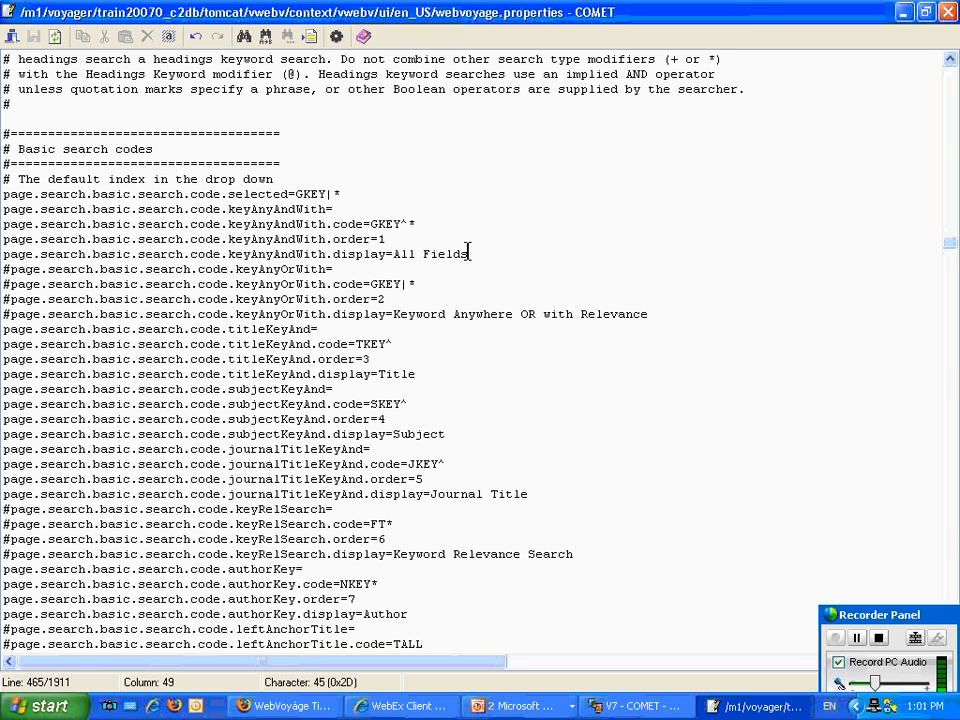
drag(467, 251, 421, 251)
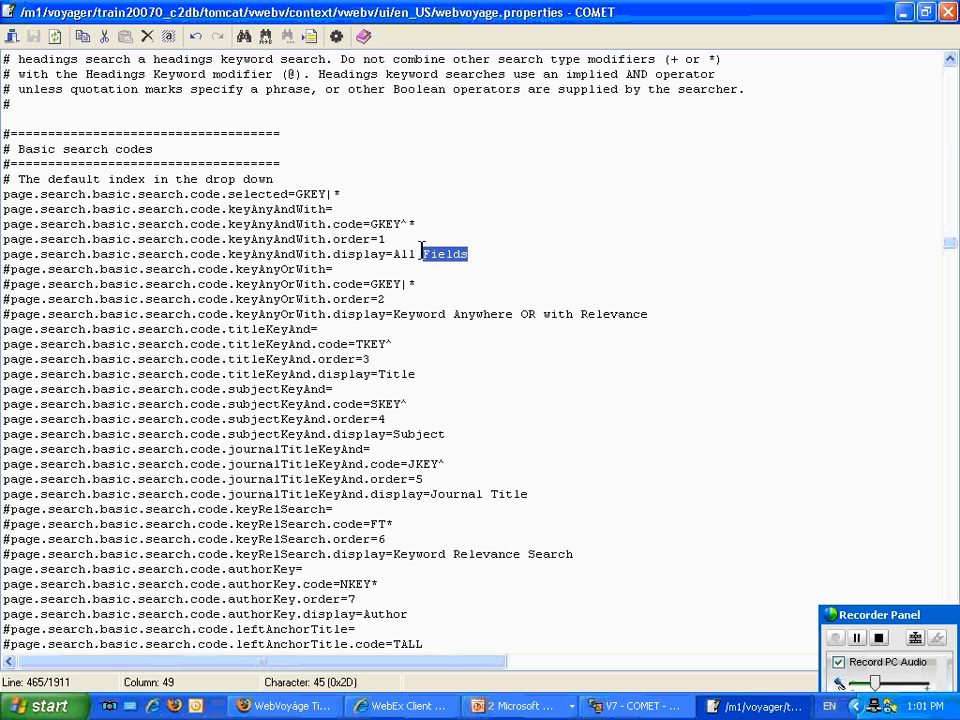
text(Terms)
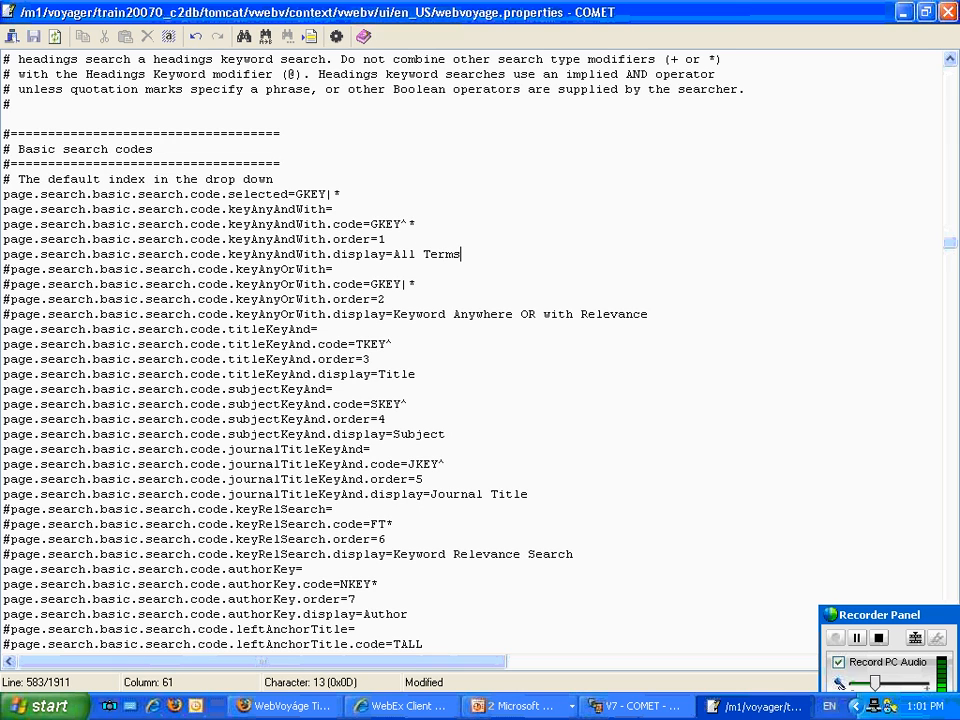
Uncomment the four keyAnyOrWith lines in the Basic search codes to enable that index.
click(8, 269)
key(BackSpace)
key(Down)
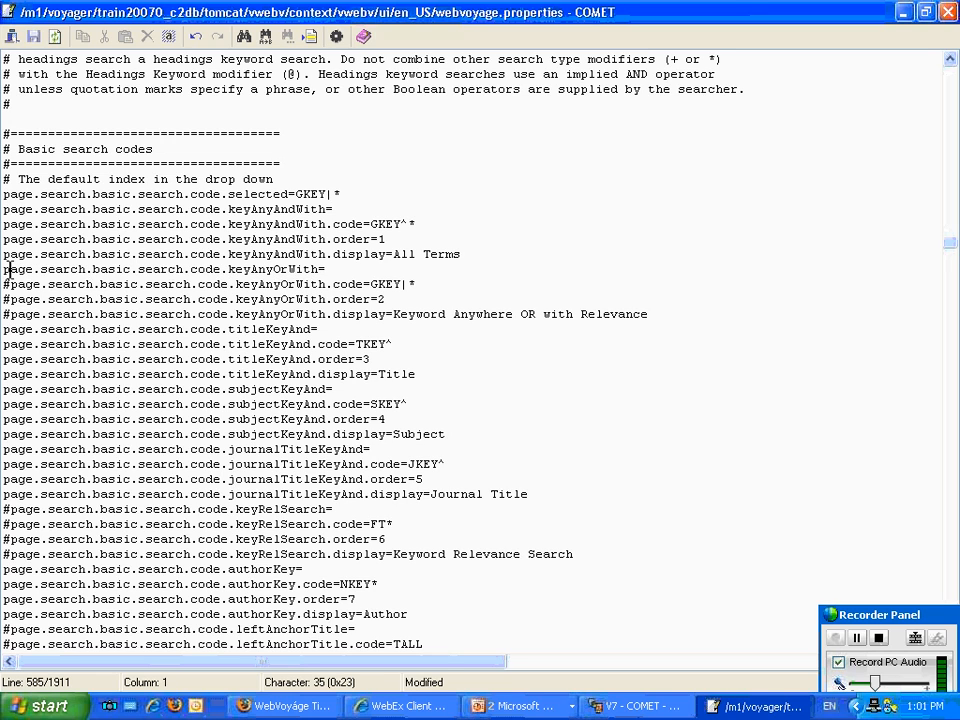
key(Delete)
key(Delete)
key(Down)
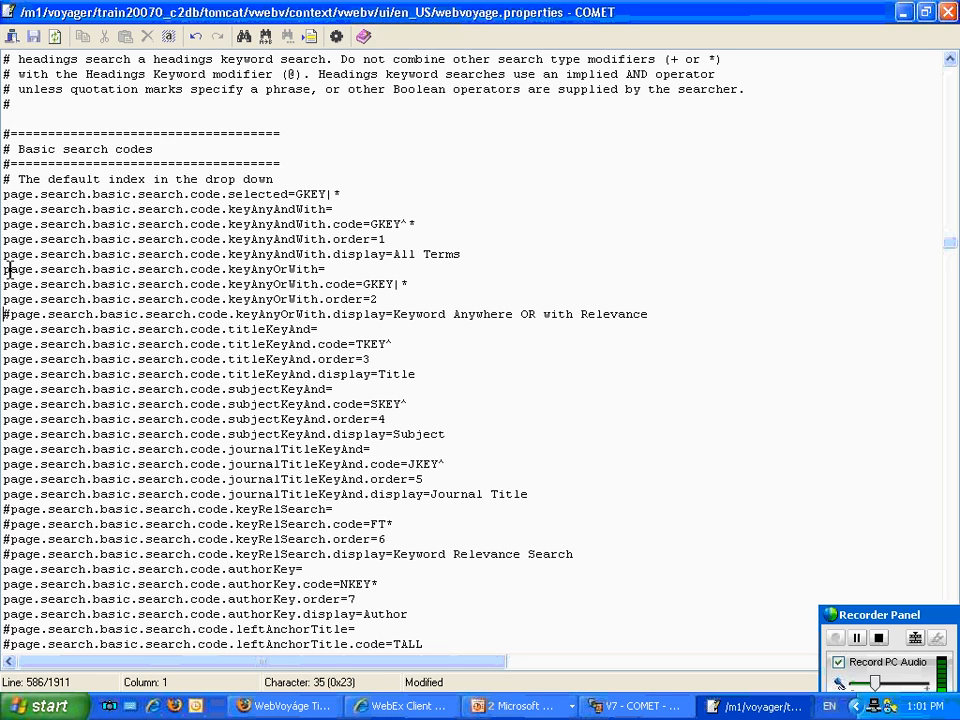
key(Delete)
Set the keyAnyOrWith display text to "Any Terms" and save the file.
drag(640, 314, 385, 314)
text(Any Terms)
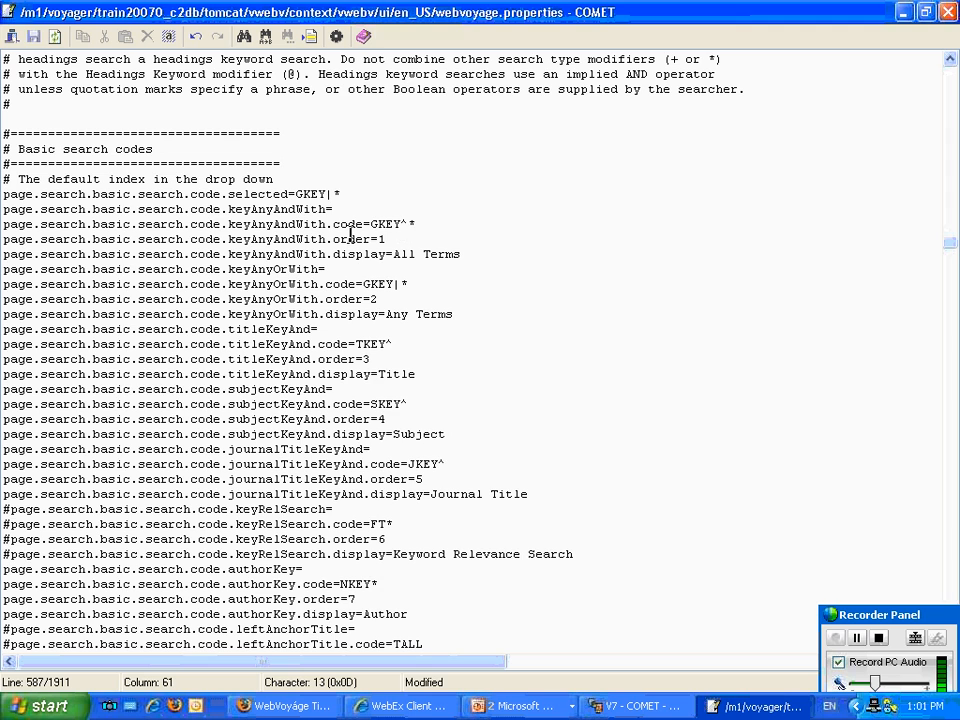
scroll(350, 233, down, 1)
scroll(350, 233, down, 4)
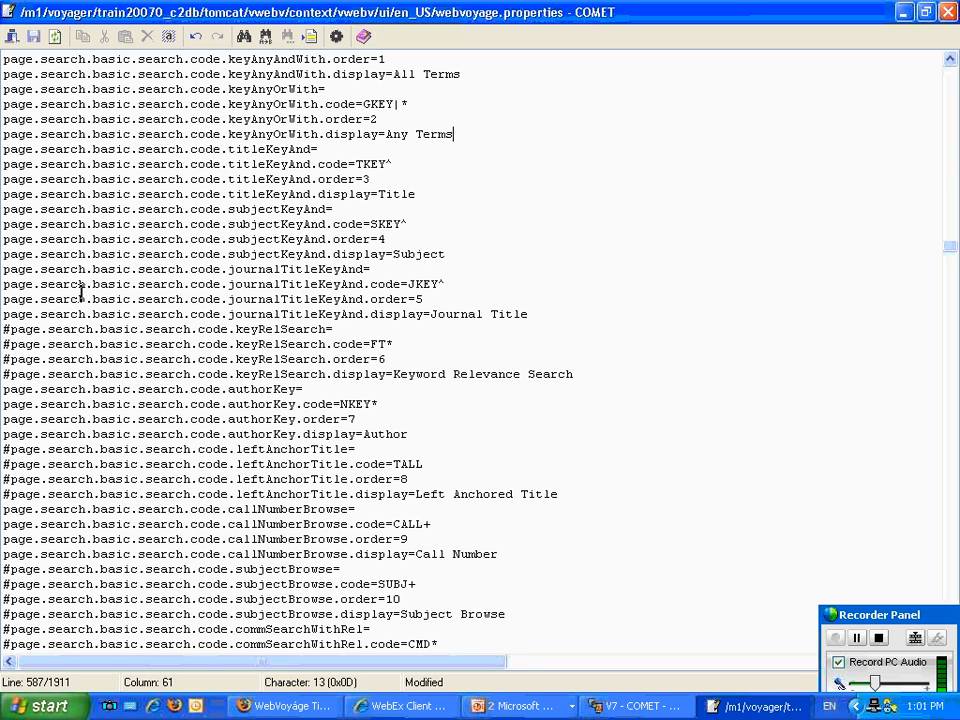
click(33, 36)
Reload the shipwrecks results in Firefox, open the Basic Search page, and view the search index choices under "within".
click(632, 708)
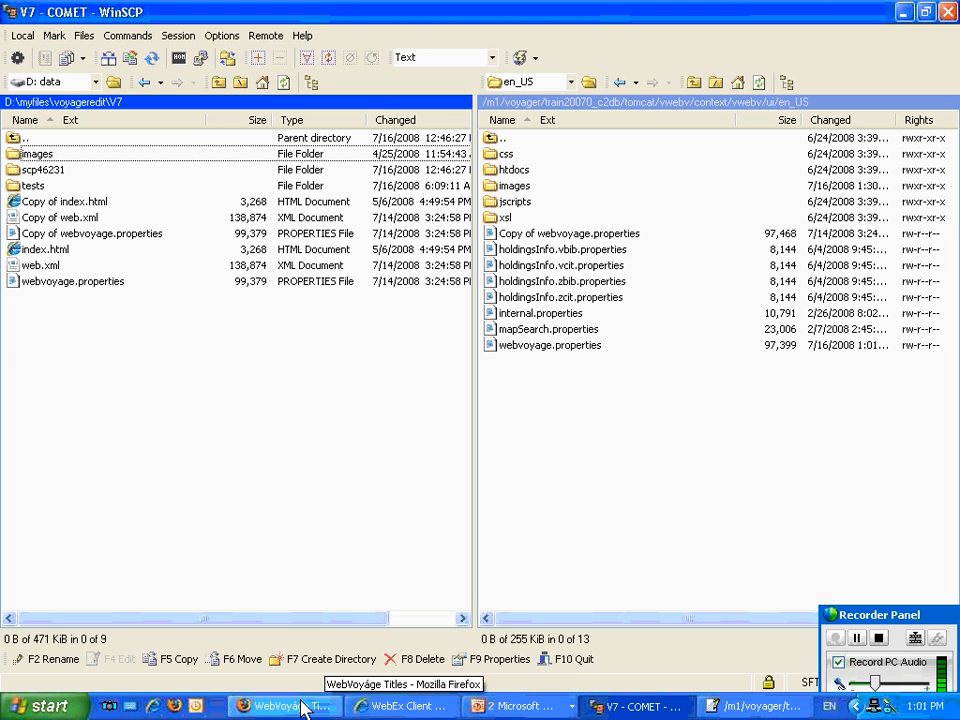
click(308, 706)
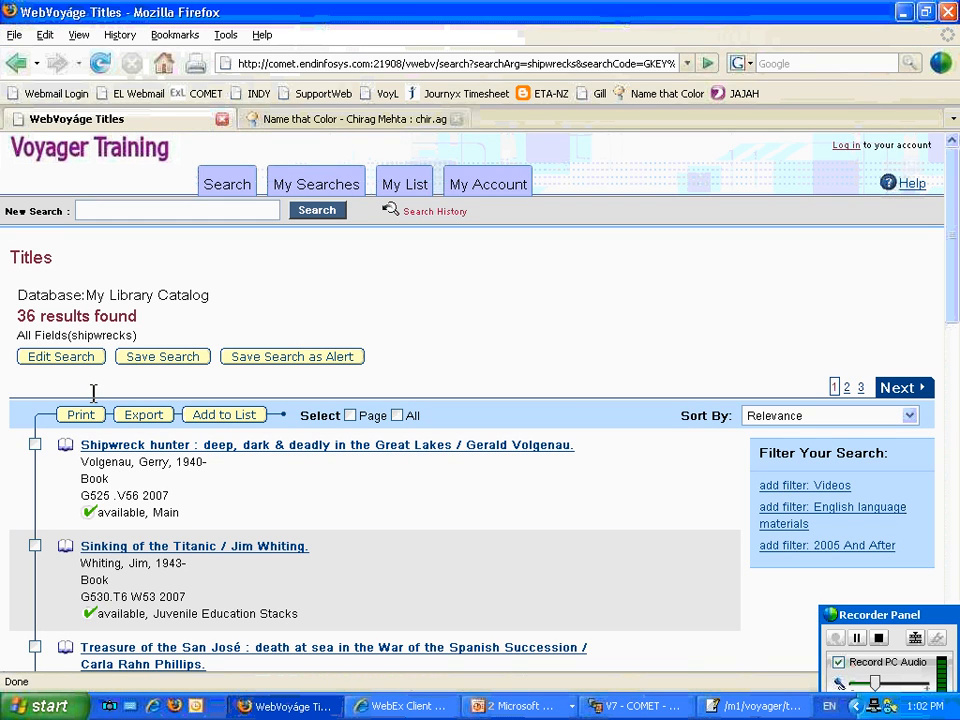
click(100, 63)
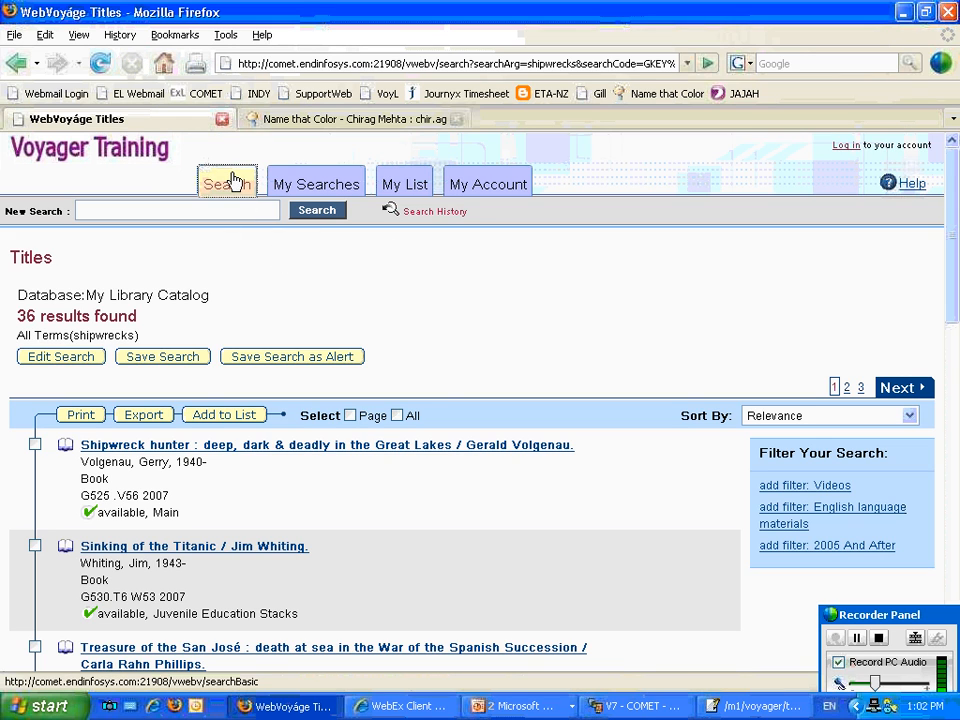
click(231, 181)
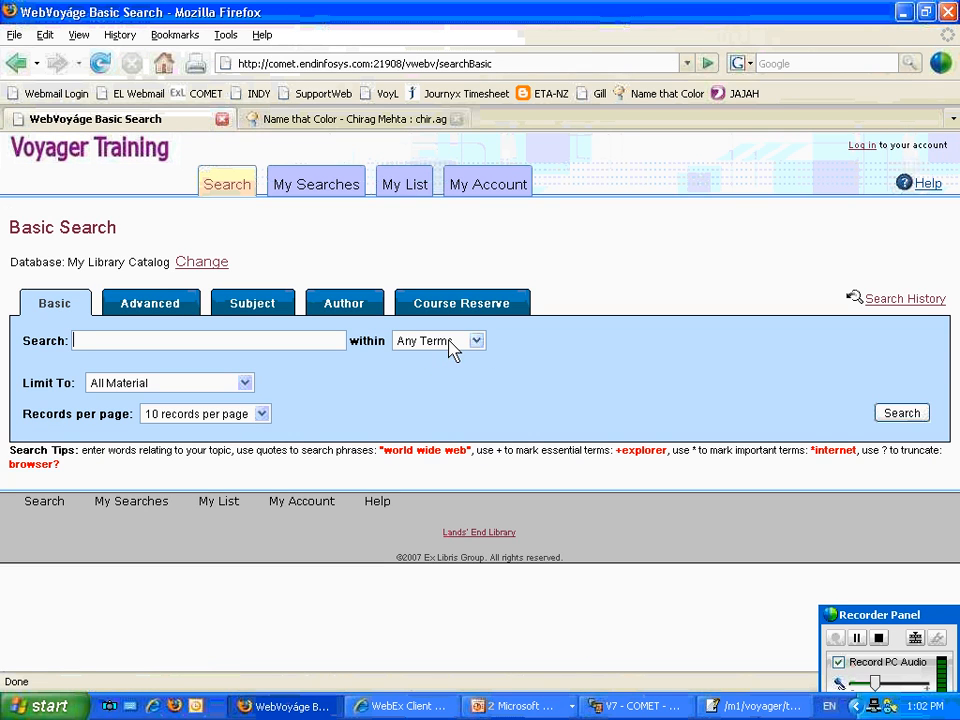
click(453, 347)
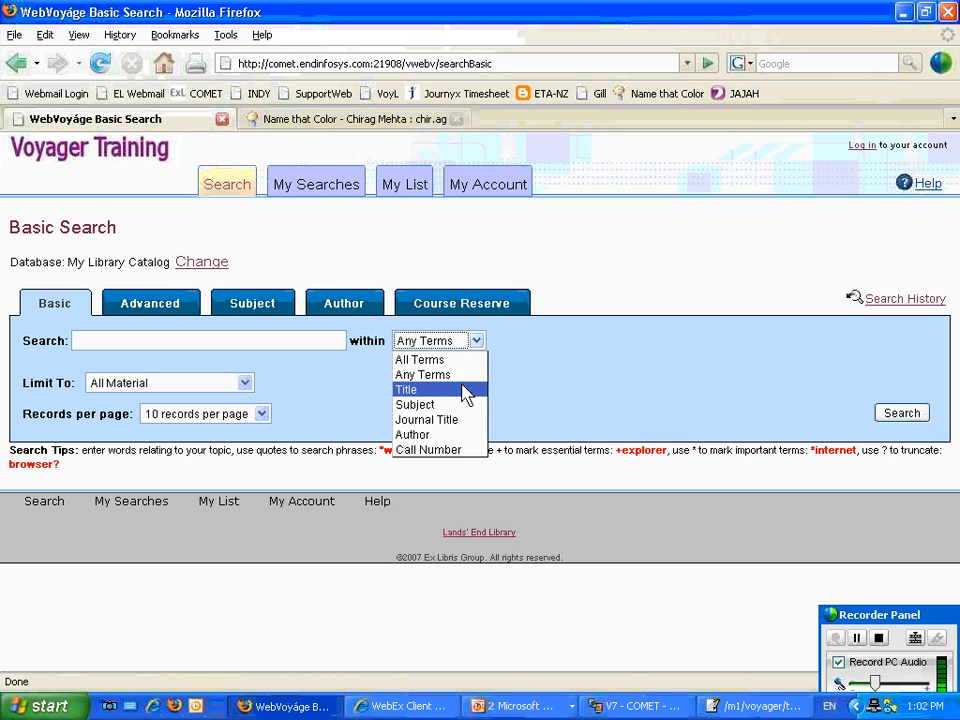
click(645, 381)
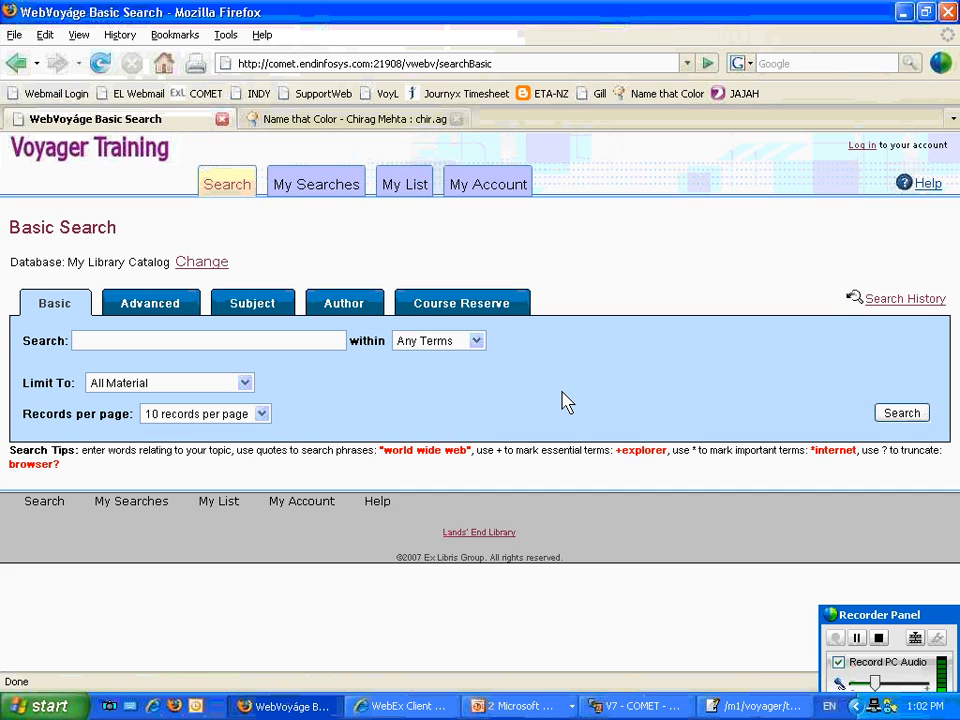
Switch to webvoyage.properties and review the remaining Basic search codes and the Advanced search settings, including numsets and the year limits.
click(772, 706)
scroll(657, 529, down, 2)
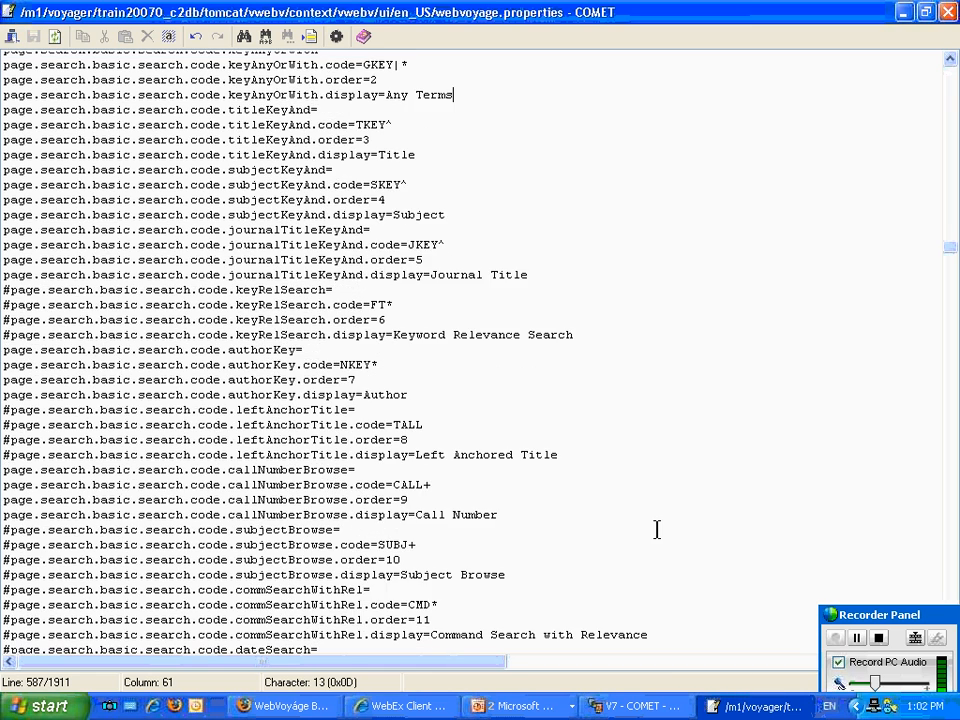
scroll(656, 531, down, 4)
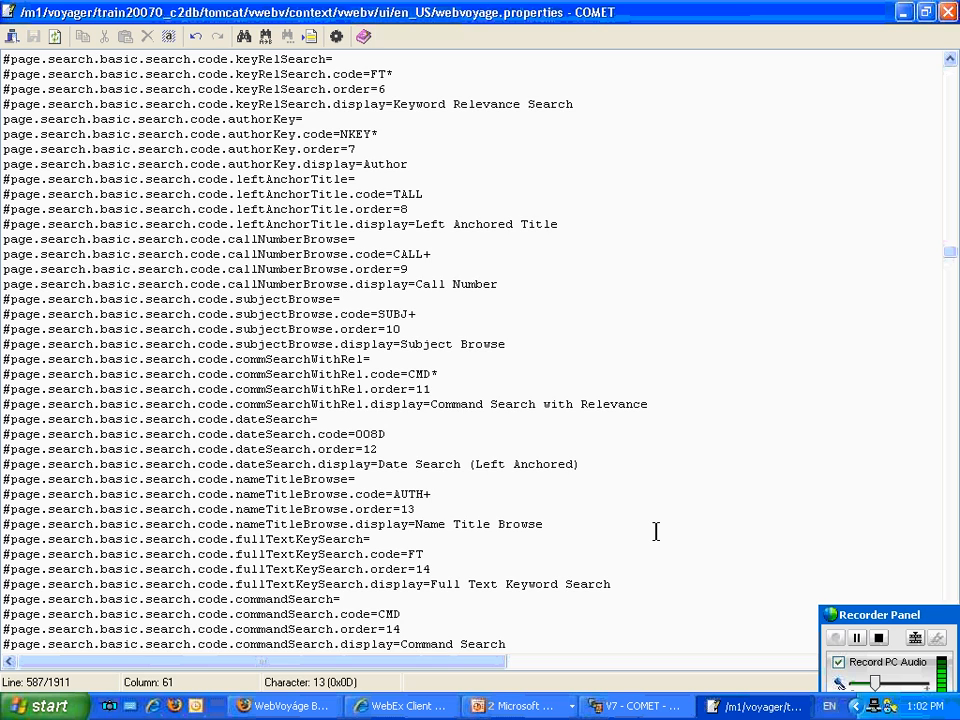
scroll(656, 532, down, 4)
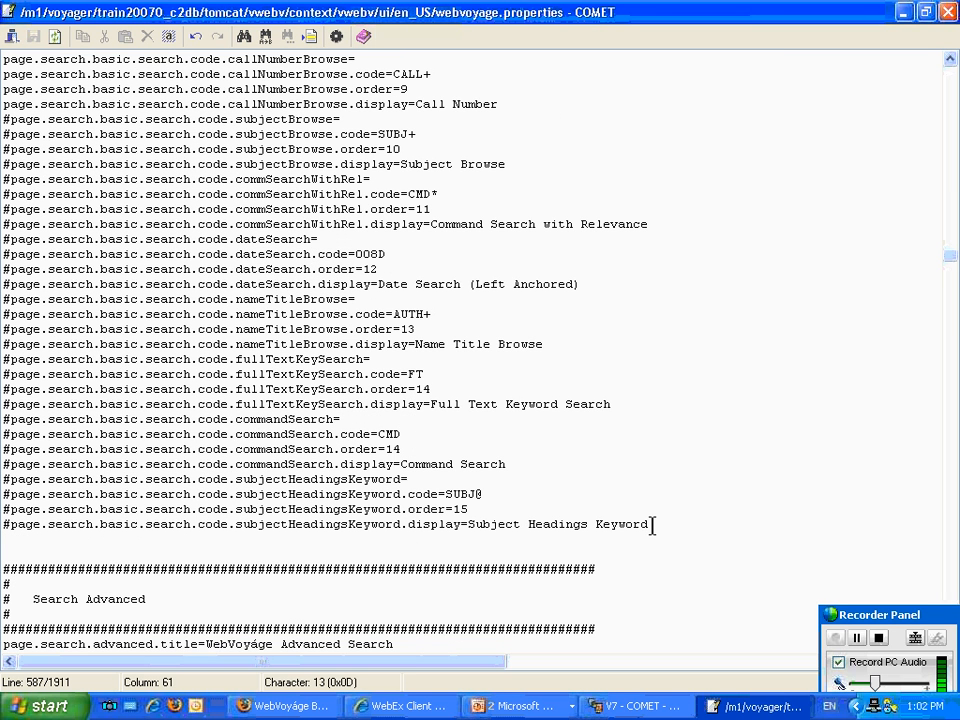
scroll(644, 532, down, 8)
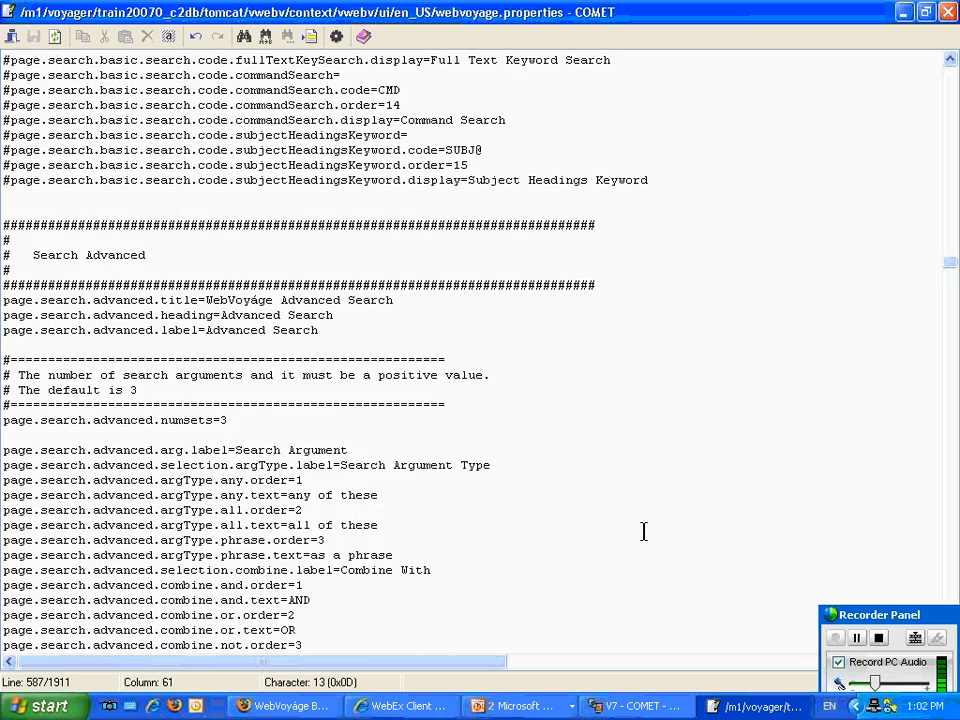
scroll(644, 532, down, 3)
scroll(644, 532, down, 2)
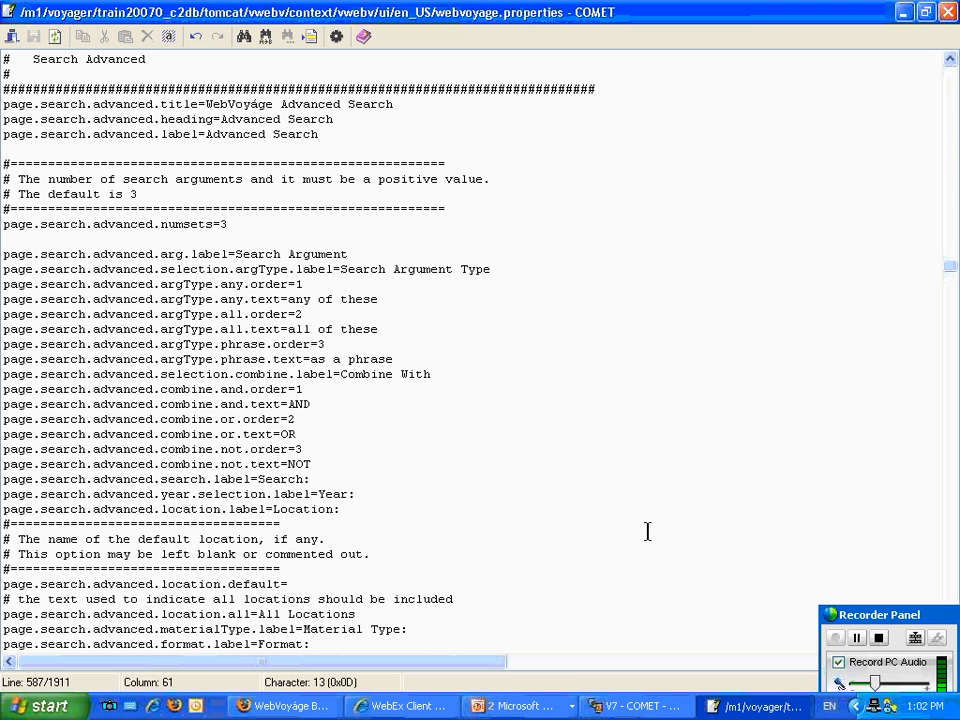
click(239, 222)
scroll(455, 451, down, 4)
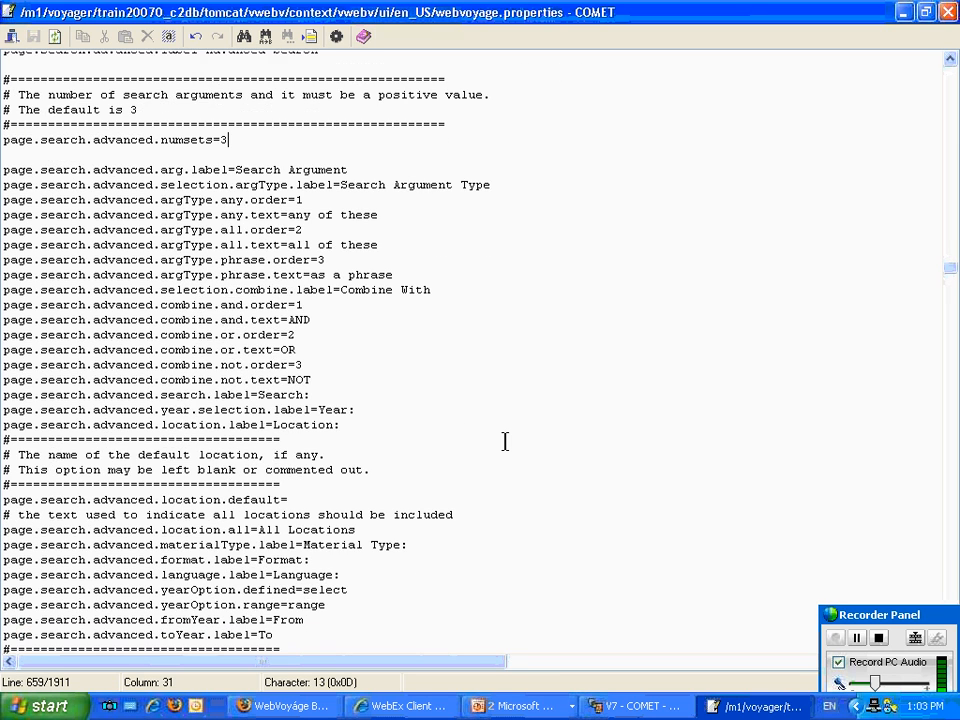
scroll(503, 442, down, 1)
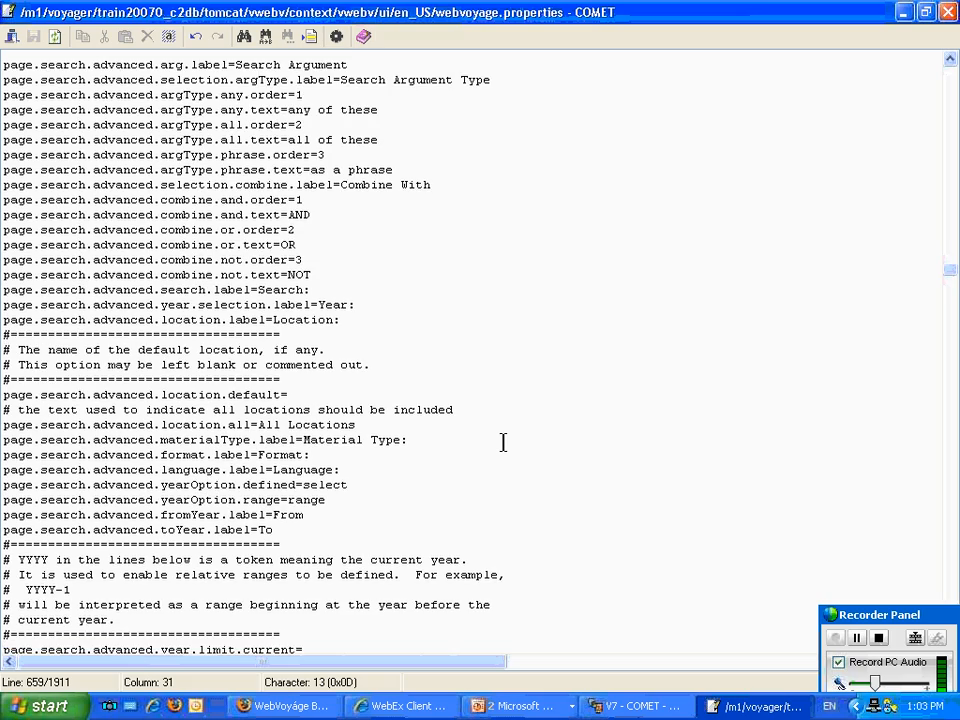
scroll(505, 440, down, 8)
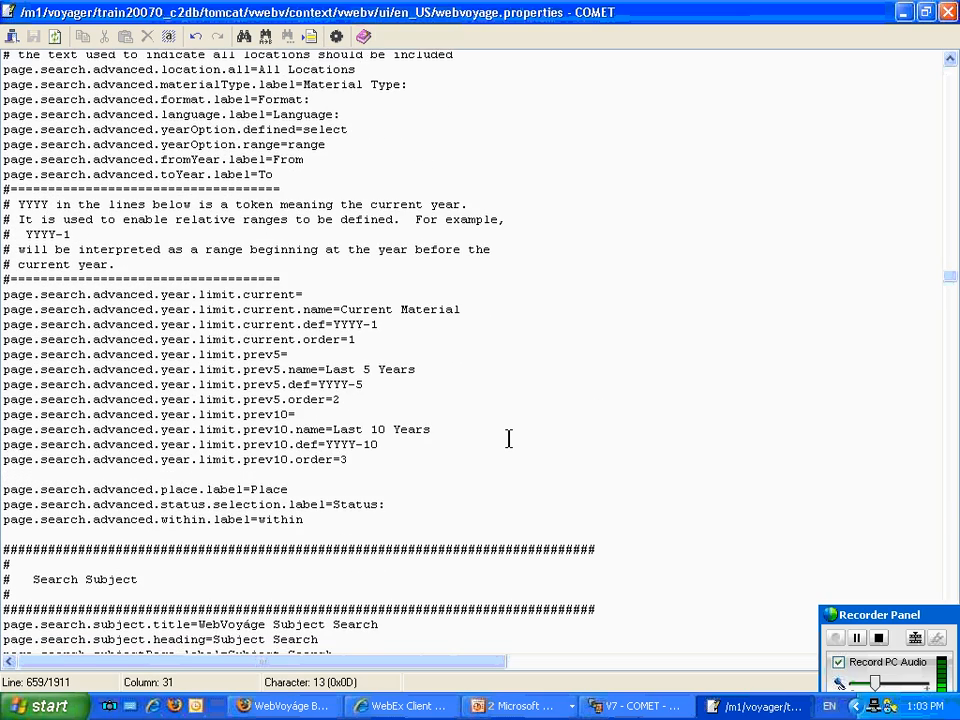
Review the Search Subject, Search Author and Search Course Reserve sections, including their search codes and the course reserve browse option.
scroll(508, 439, down, 10)
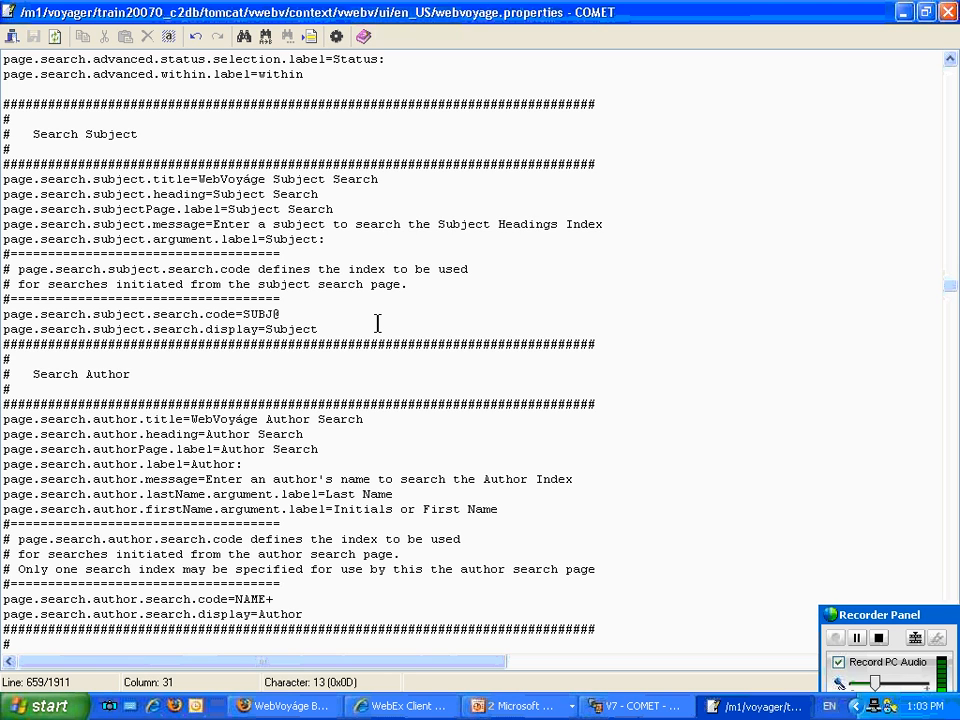
scroll(378, 323, down, 1)
scroll(378, 323, down, 2)
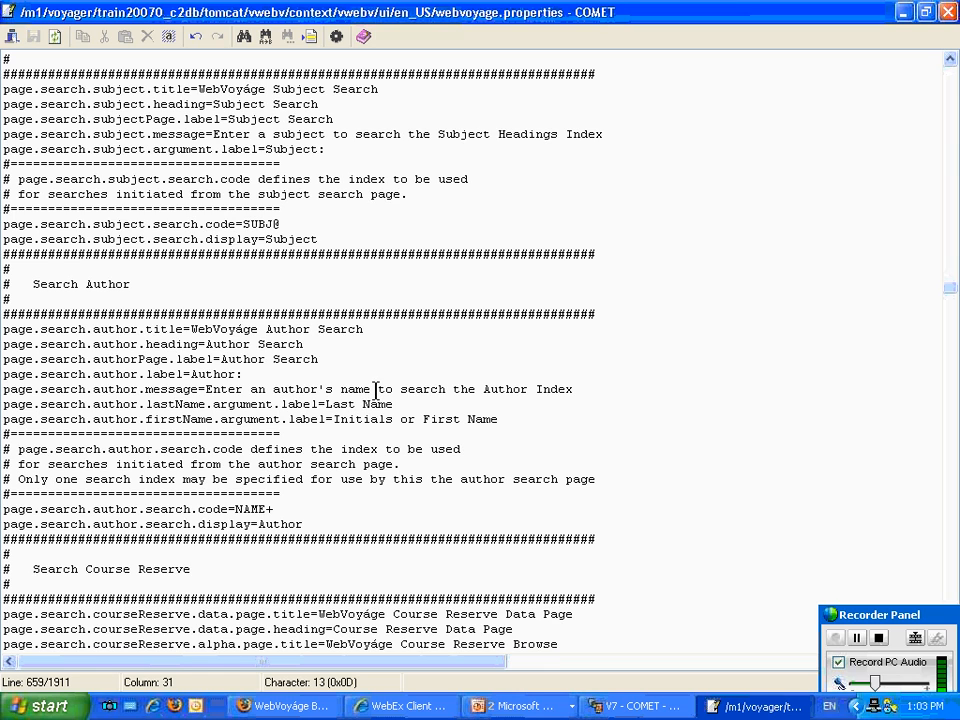
scroll(376, 389, down, 3)
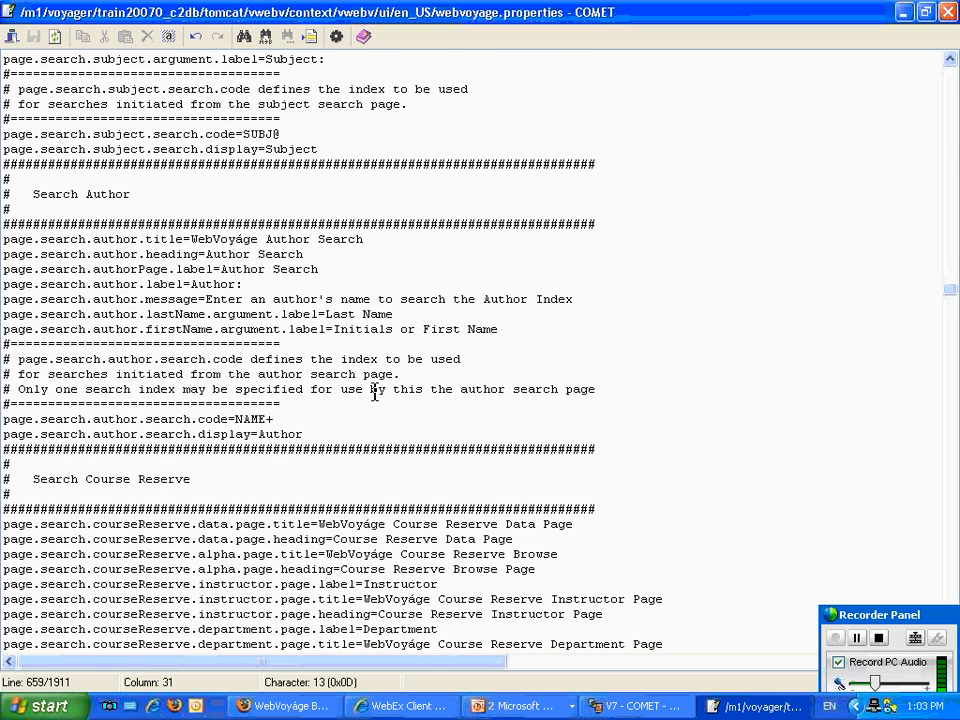
scroll(375, 393, down, 8)
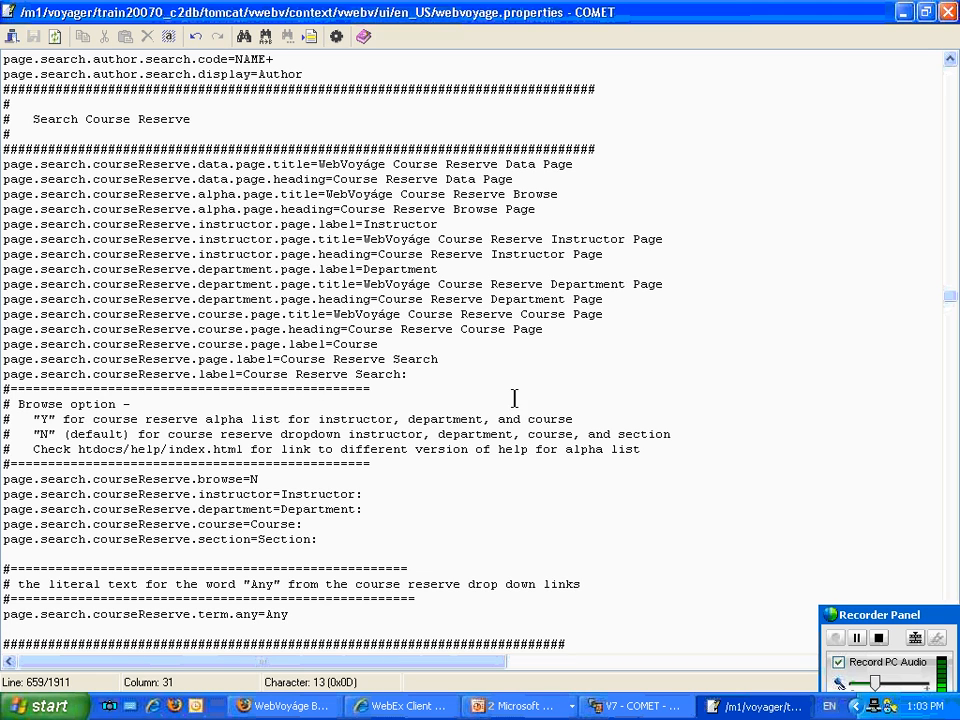
scroll(514, 414, down, 2)
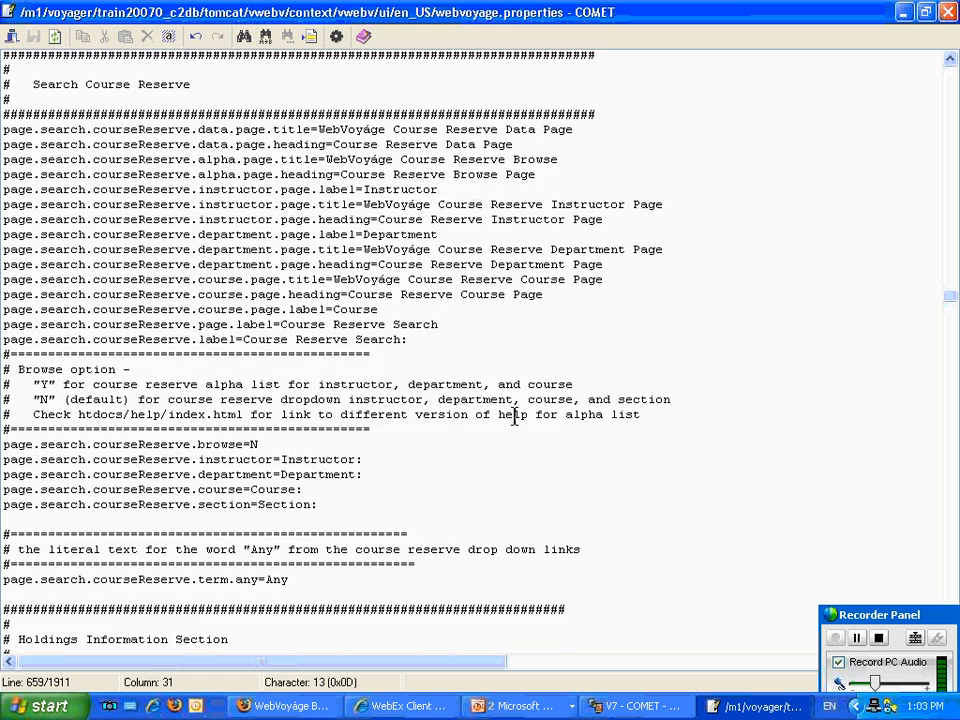
scroll(514, 416, down, 5)
click(291, 210)
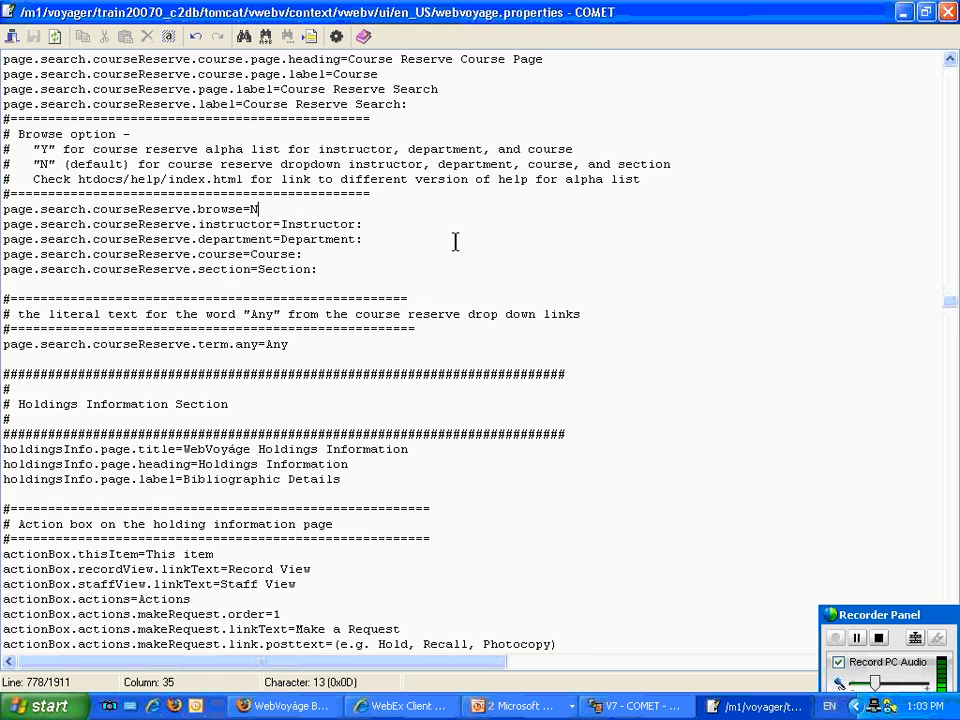
Comment out the actionBox.moreAboutThisItem line in the Holdings Information action box settings.
scroll(455, 241, down, 6)
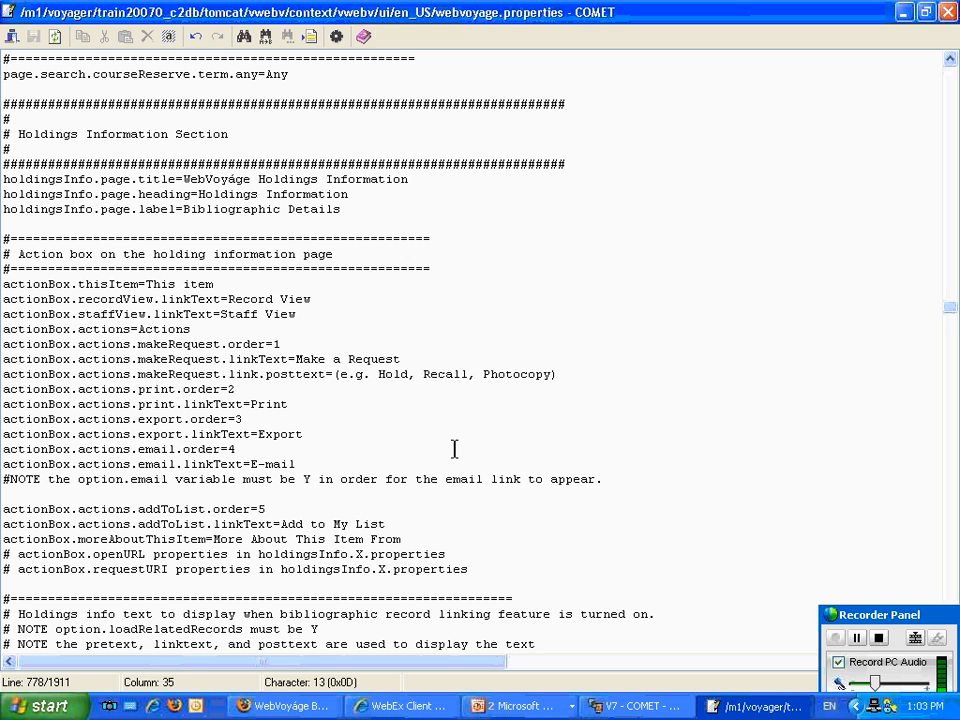
scroll(455, 449, down, 2)
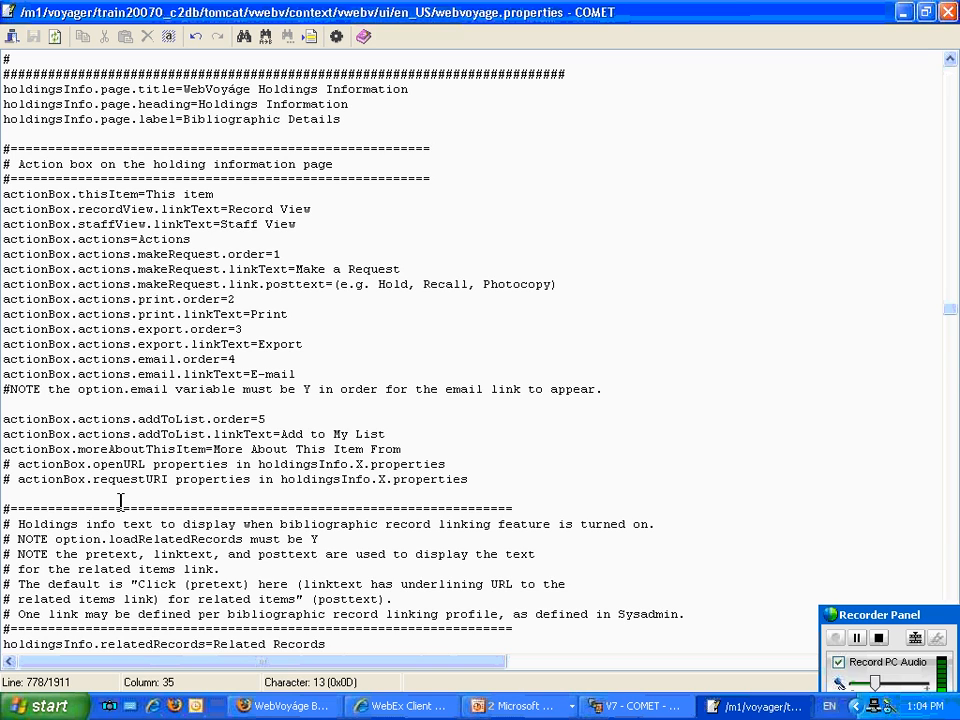
click(5, 452)
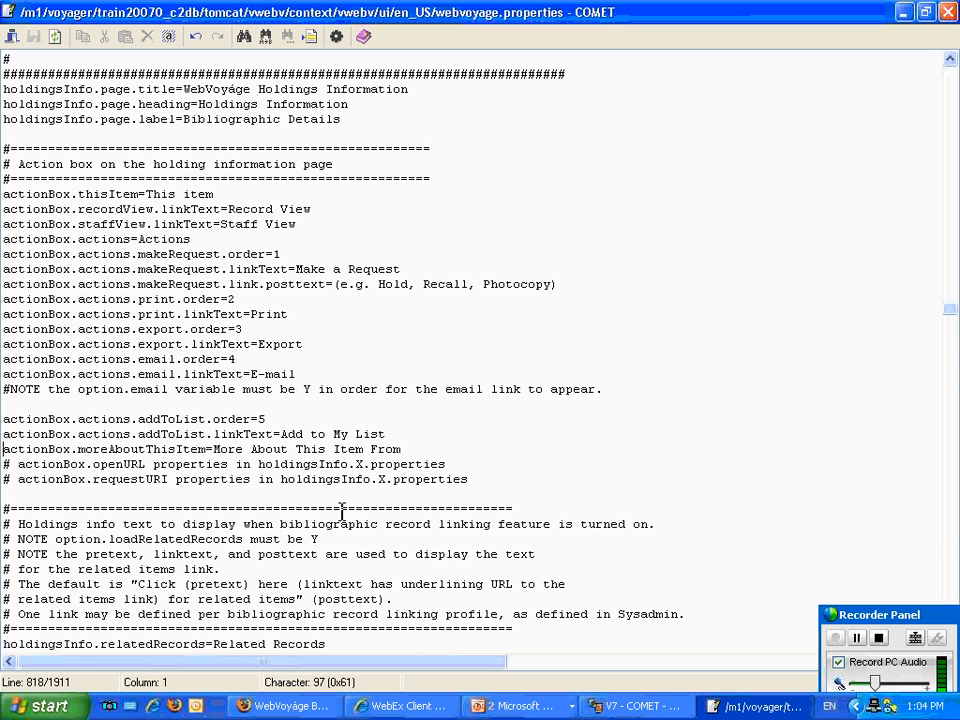
text(#)
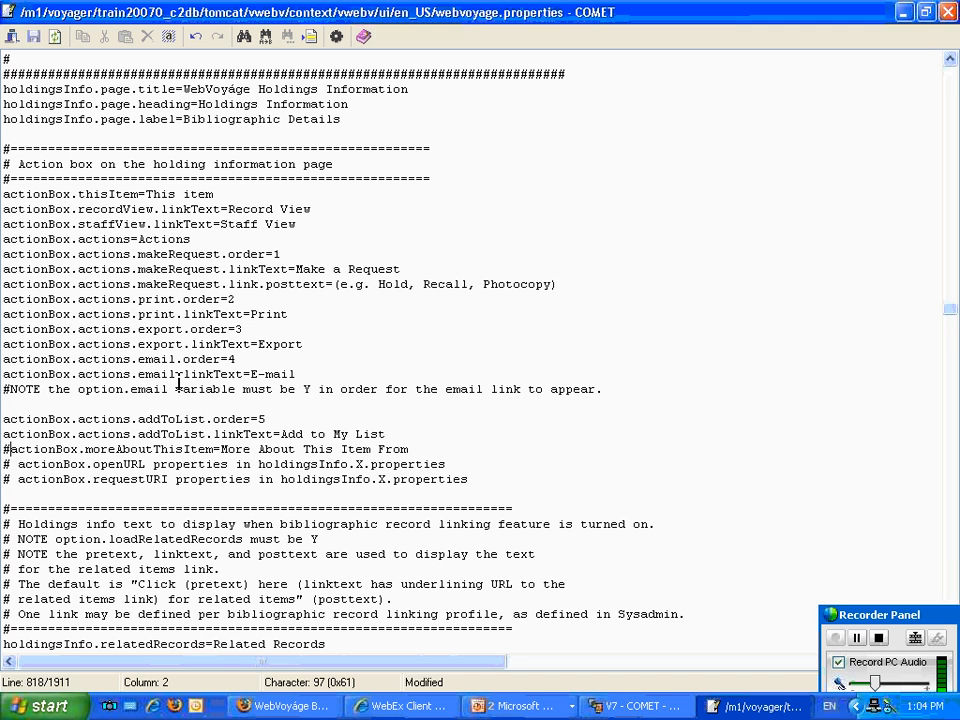
Review the related records, order status, item status, request status and holdings jump bar settings through to the Search Results section.
scroll(180, 383, down, 8)
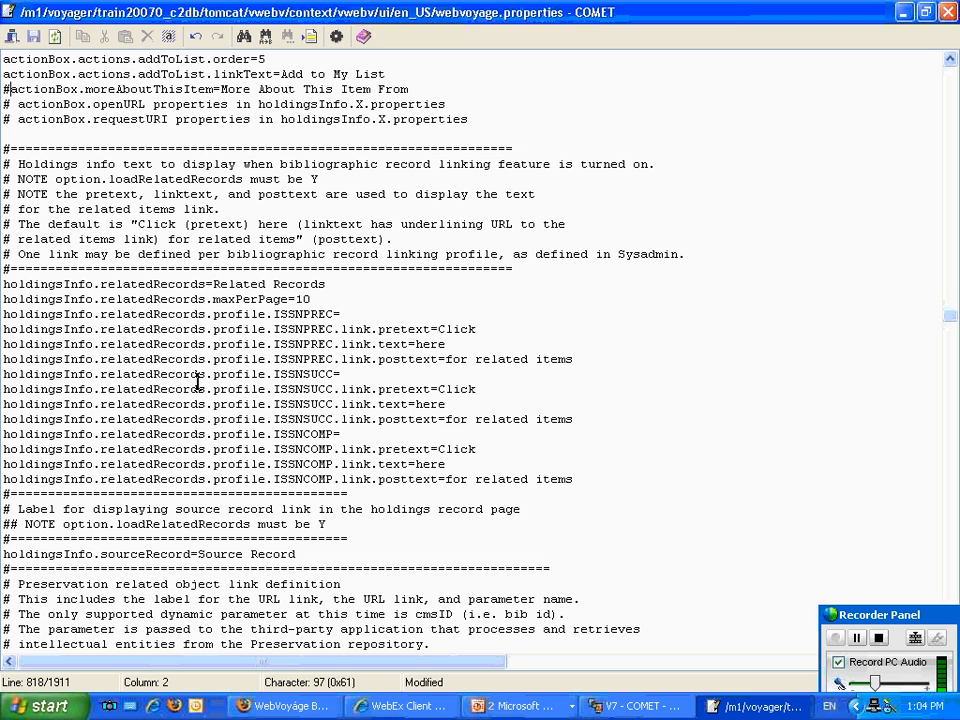
scroll(314, 459, down, 1)
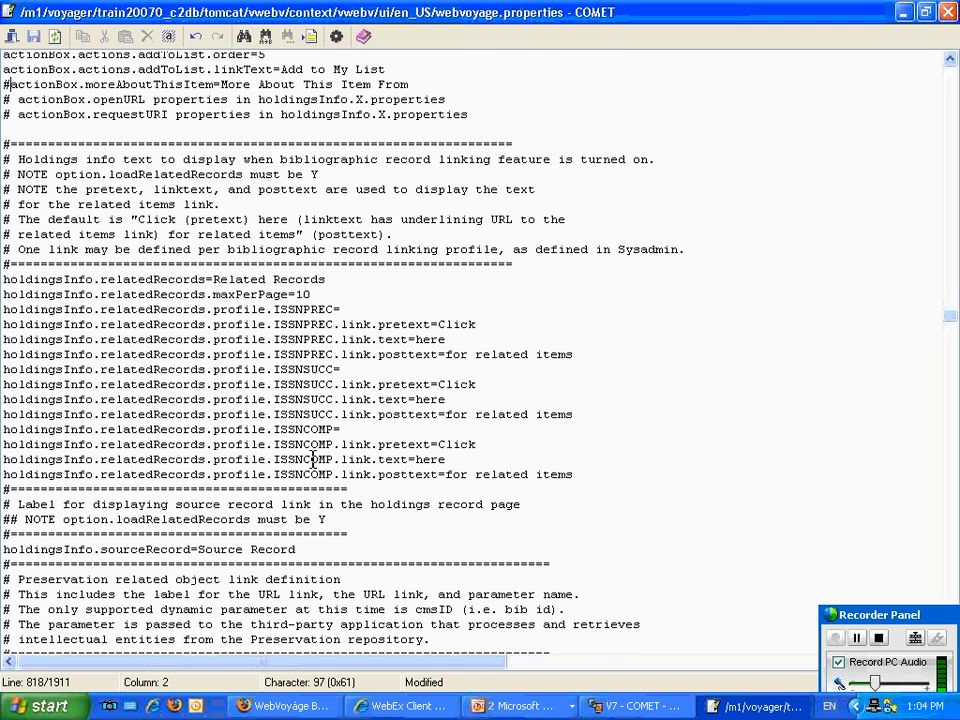
scroll(314, 459, down, 8)
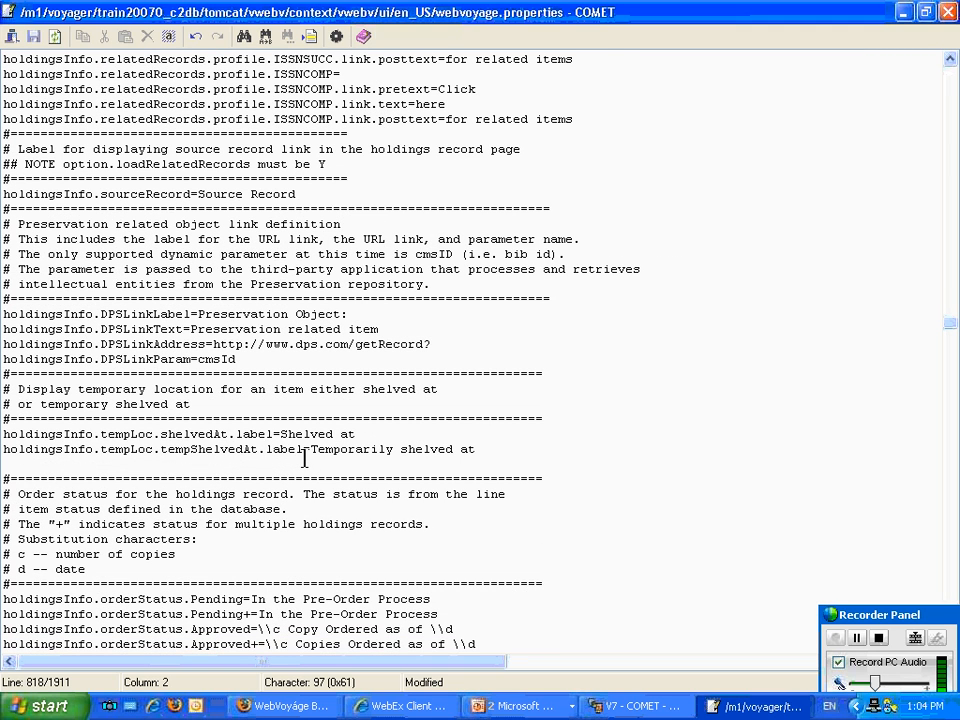
scroll(305, 459, down, 6)
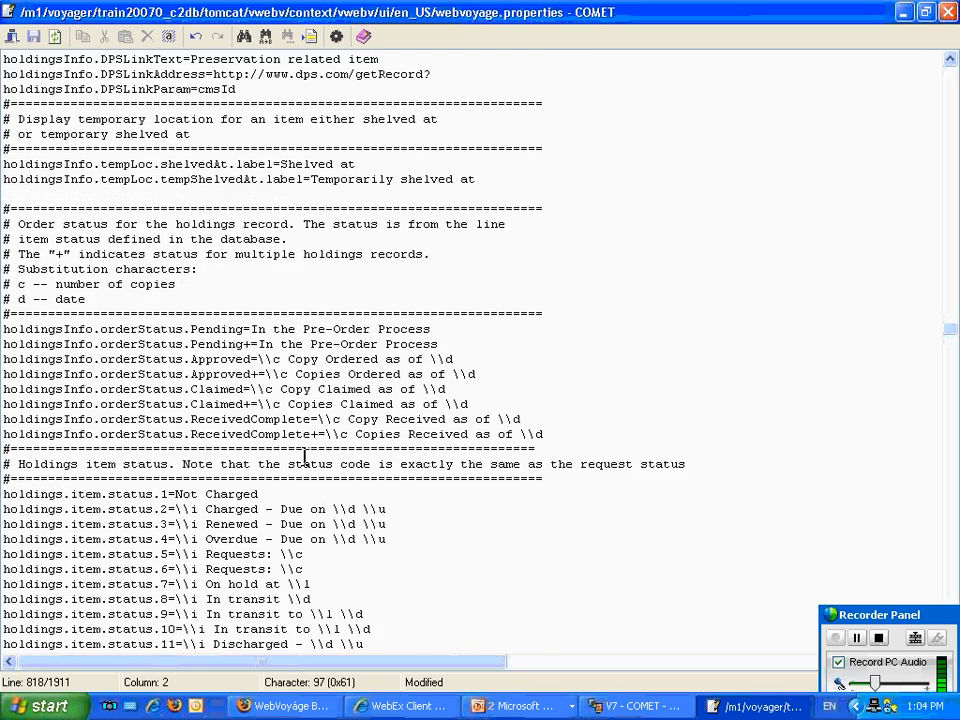
scroll(305, 459, down, 6)
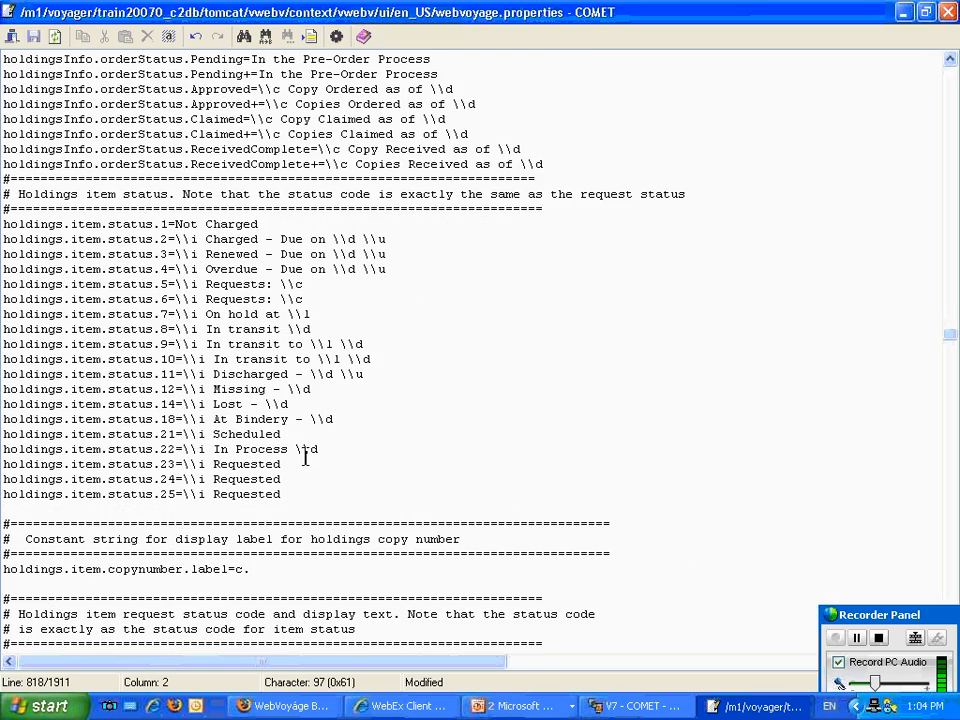
scroll(305, 459, down, 6)
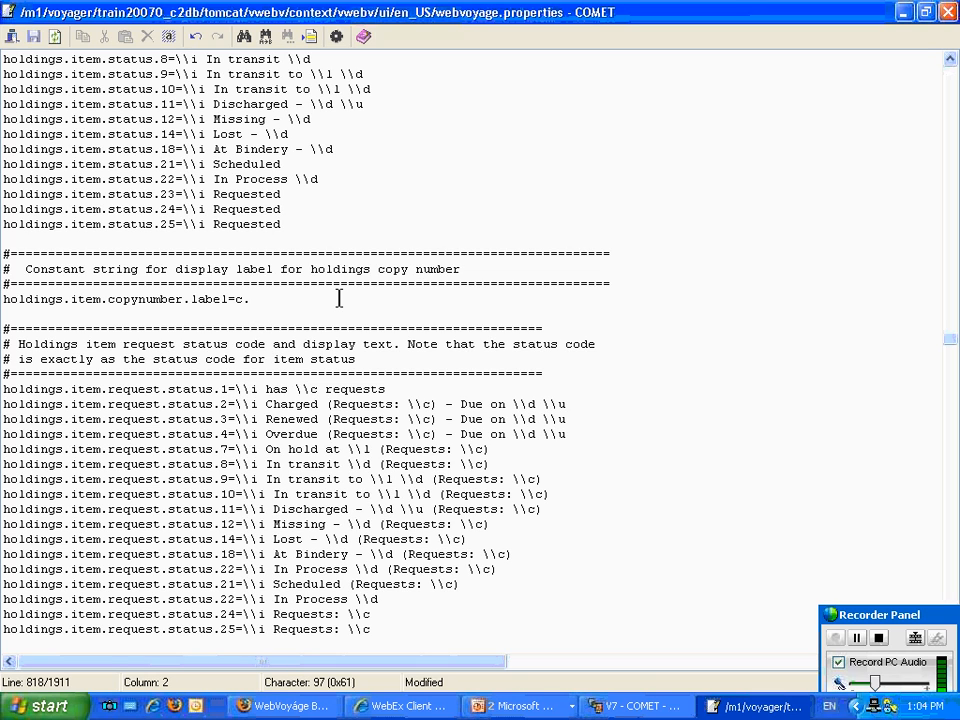
scroll(338, 298, down, 4)
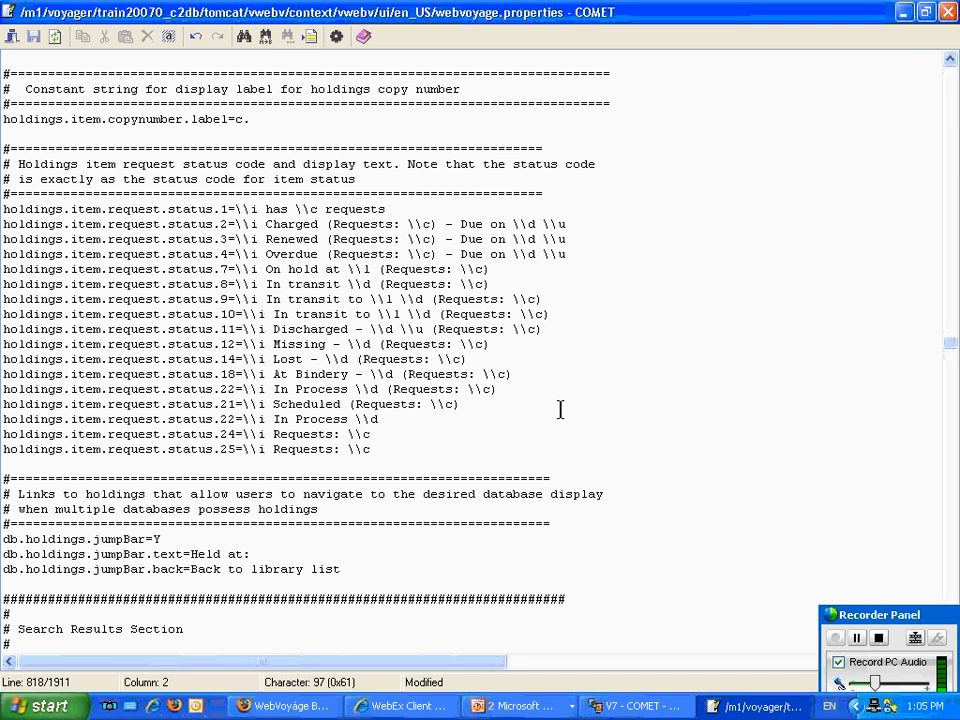
scroll(560, 409, down, 8)
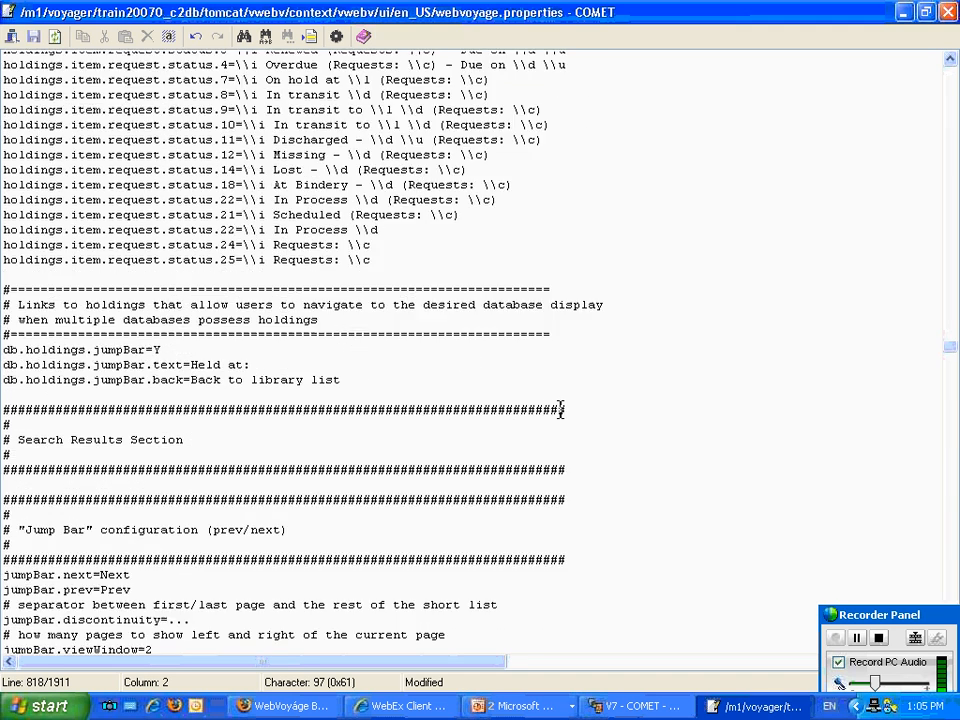
scroll(560, 409, down, 1)
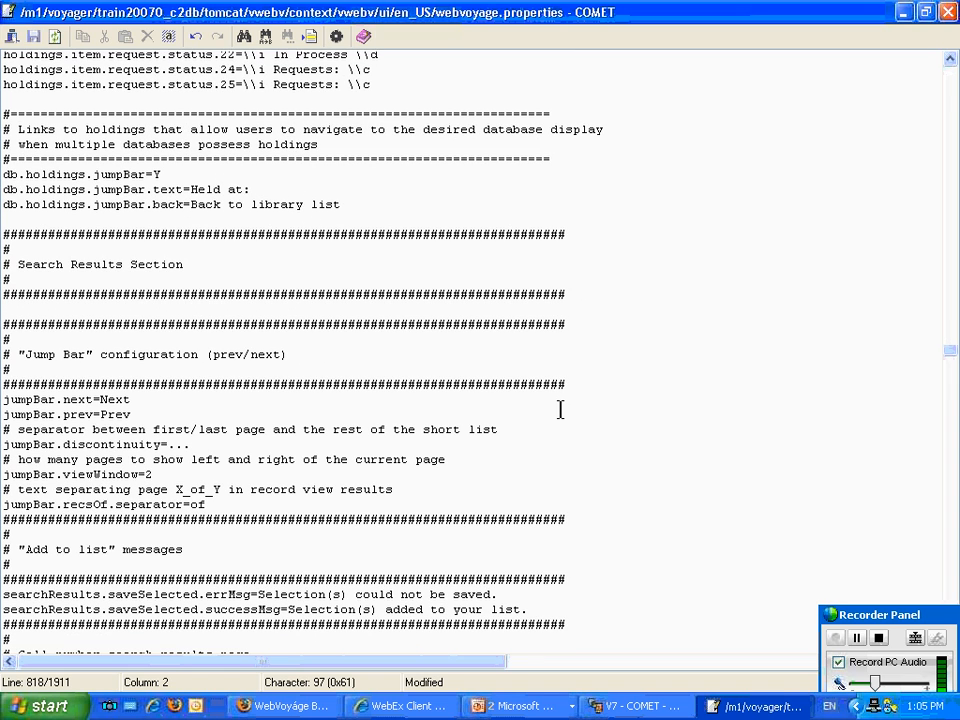
scroll(560, 409, down, 2)
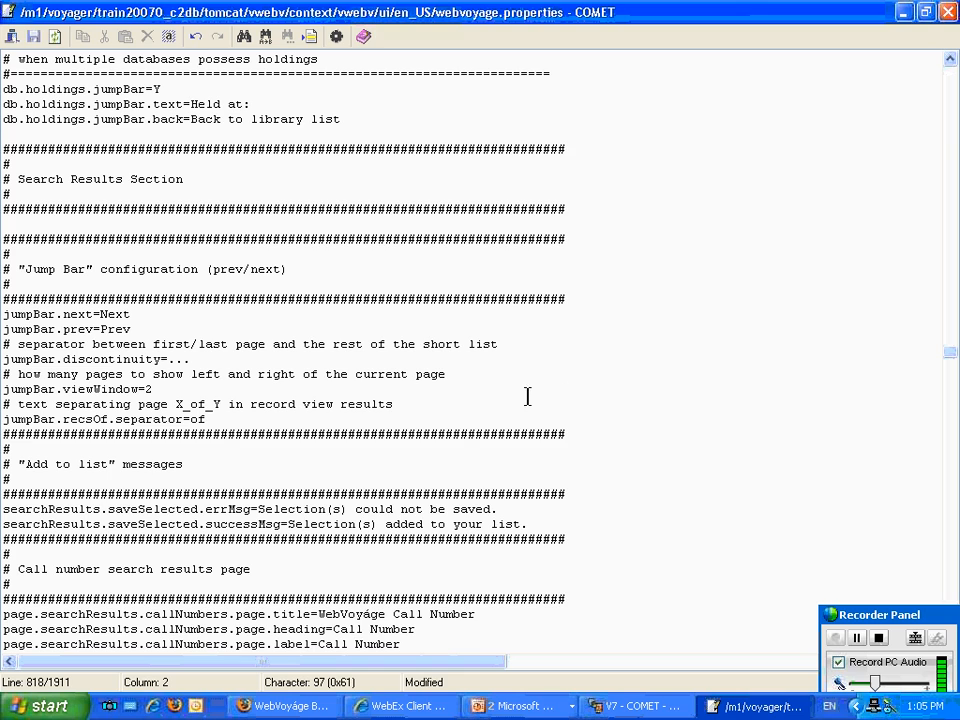
Search the file for "email" to reach the Send Email section and locate the option.email setting.
click(244, 37)
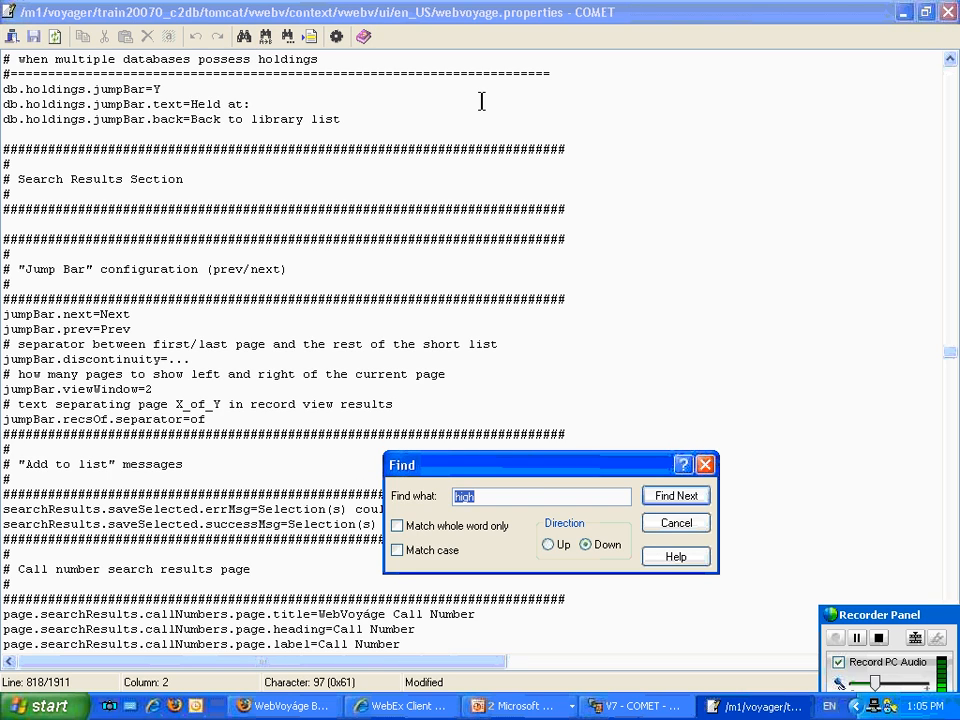
text(email)
click(690, 496)
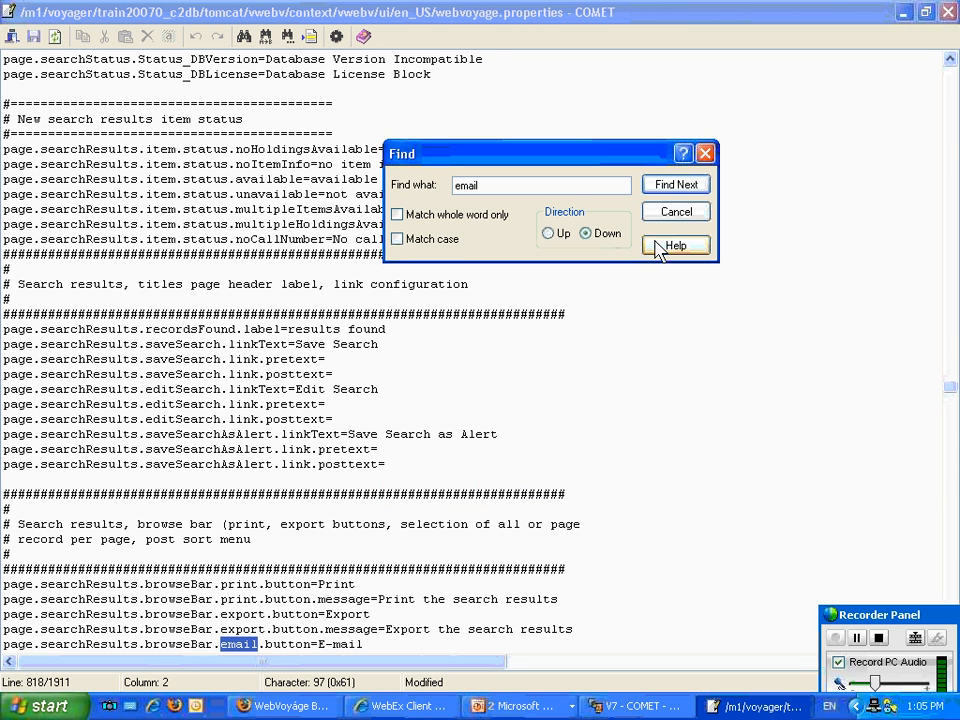
click(679, 188)
click(680, 189)
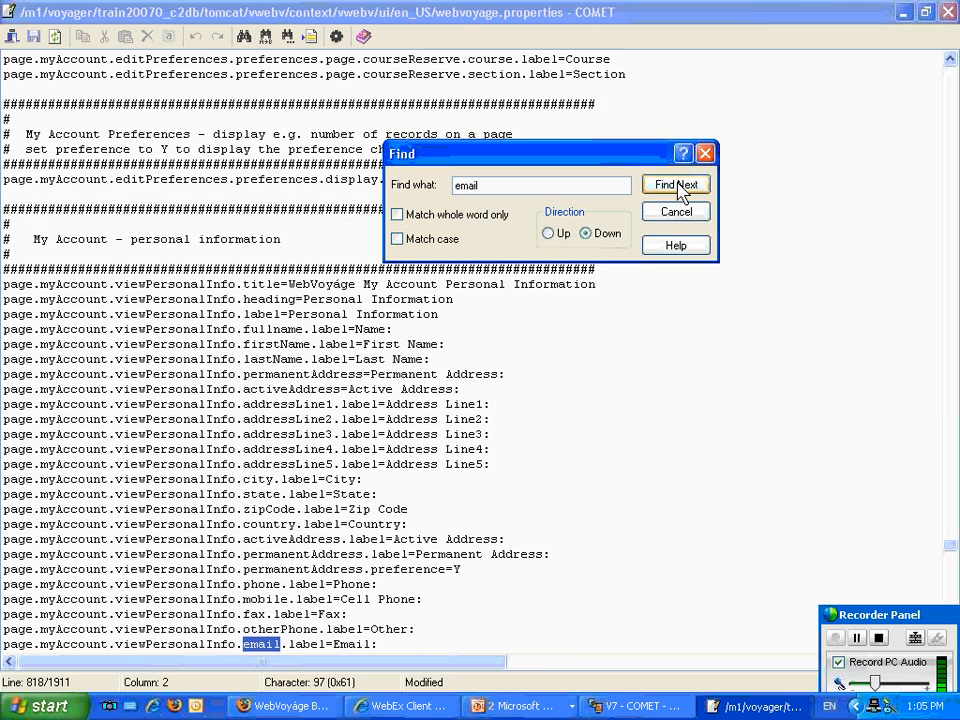
click(679, 189)
click(679, 189)
click(679, 189)
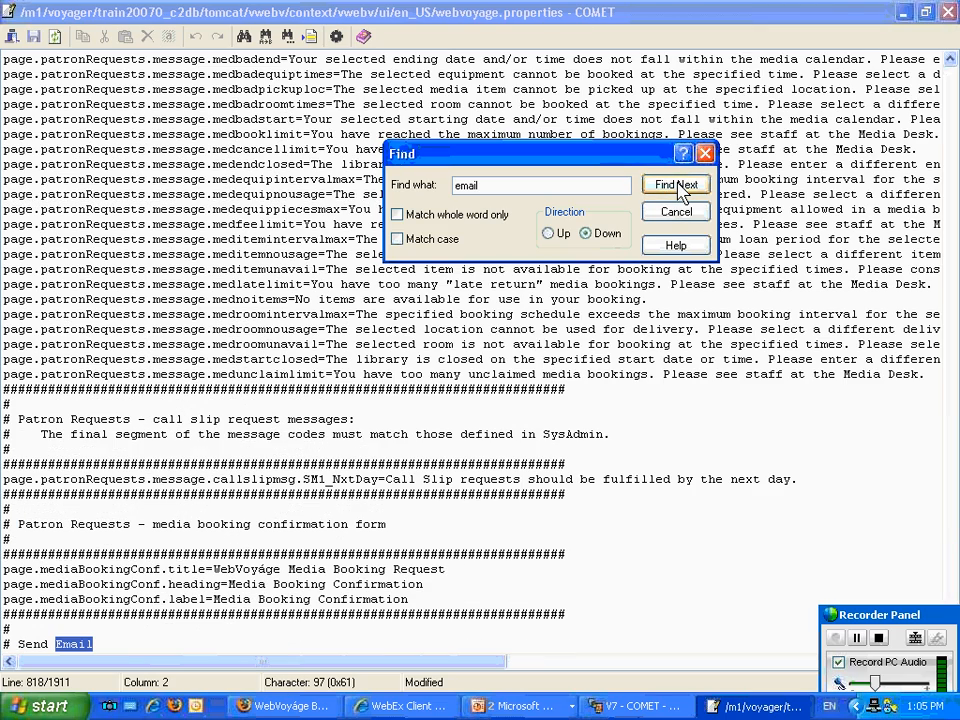
click(676, 216)
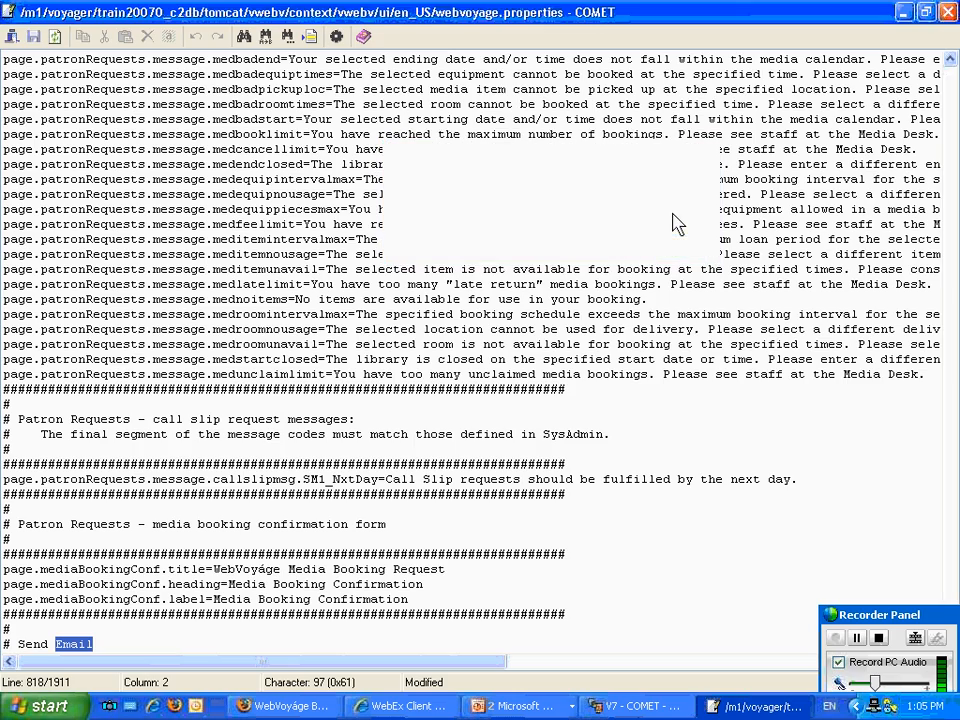
scroll(549, 524, down, 6)
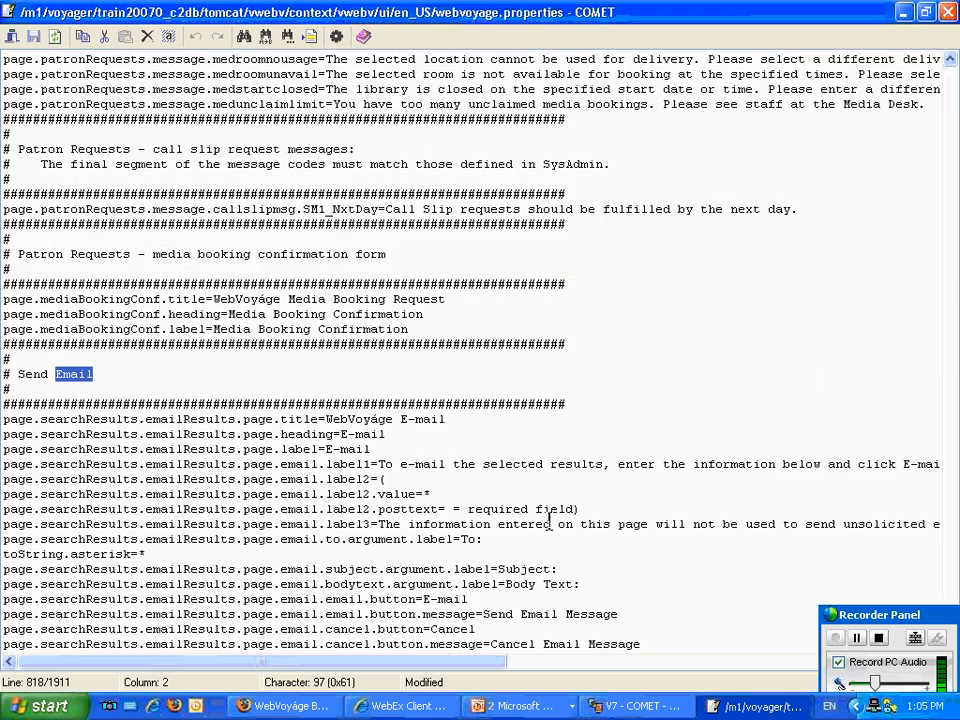
scroll(549, 524, down, 6)
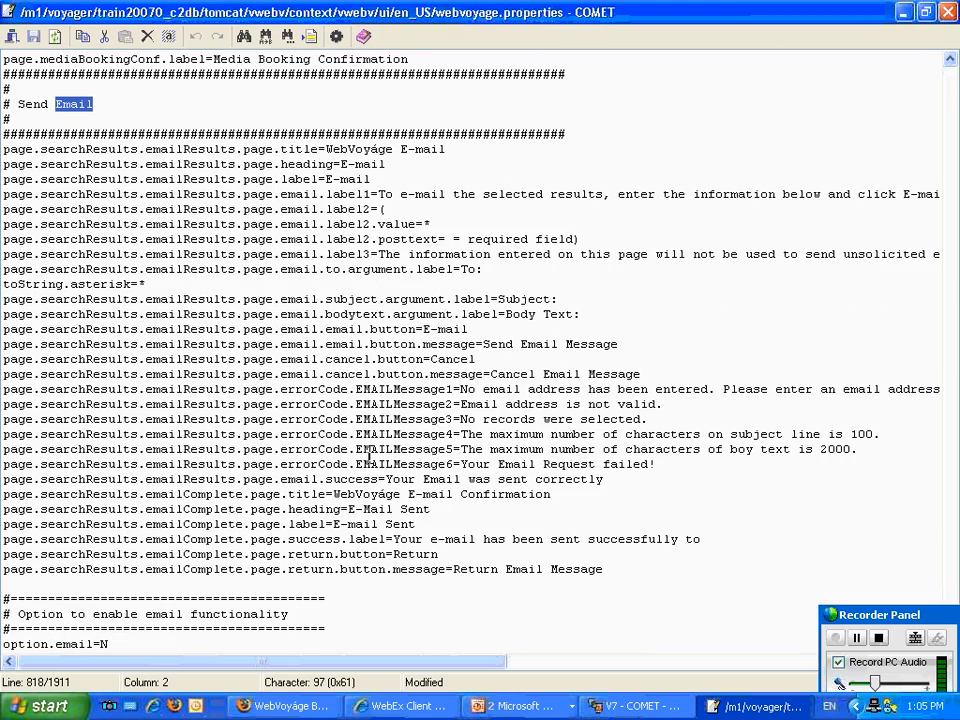
Set option.email to Y under the option to enable email functionality and save webvoyage.properties.
scroll(360, 473, down, 1)
scroll(300, 400, down, 2)
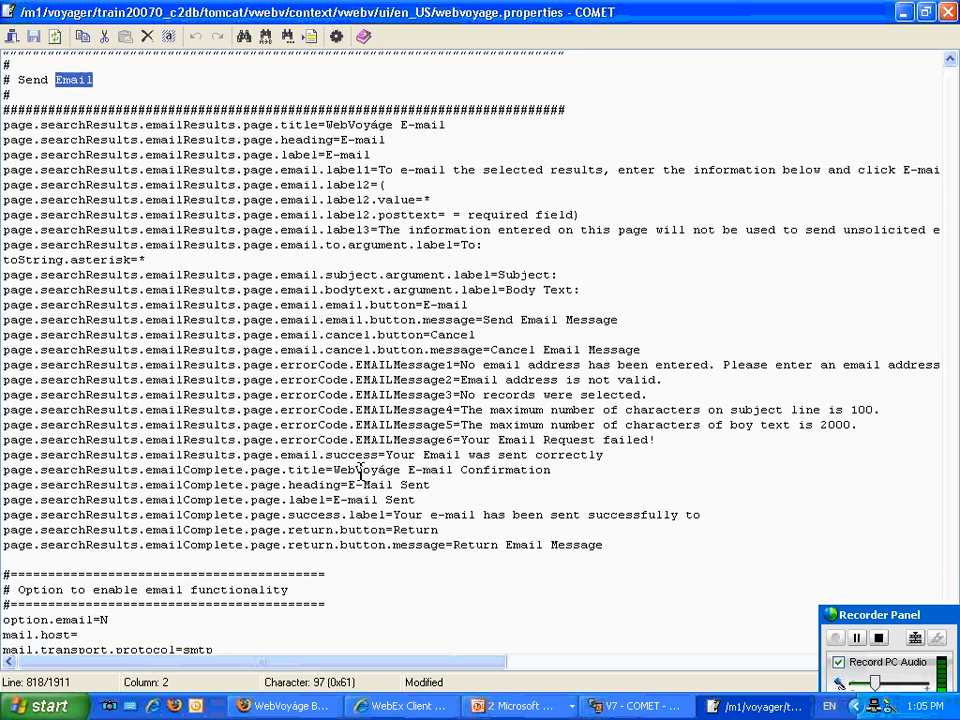
scroll(68, 306, down, 2)
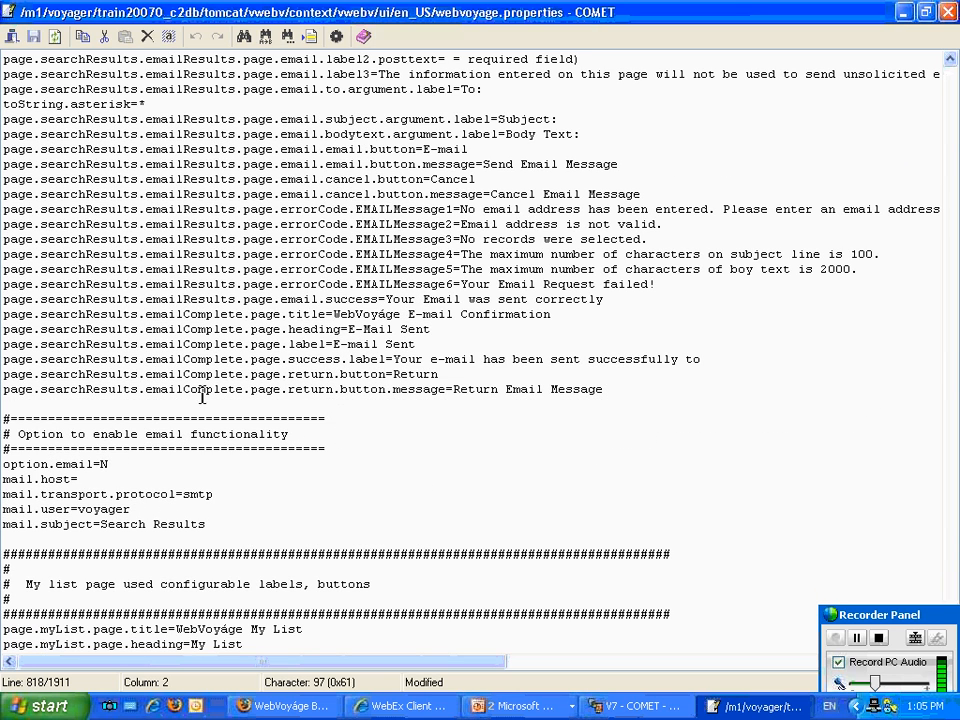
click(119, 464)
key(BackSpace)
text(Y)
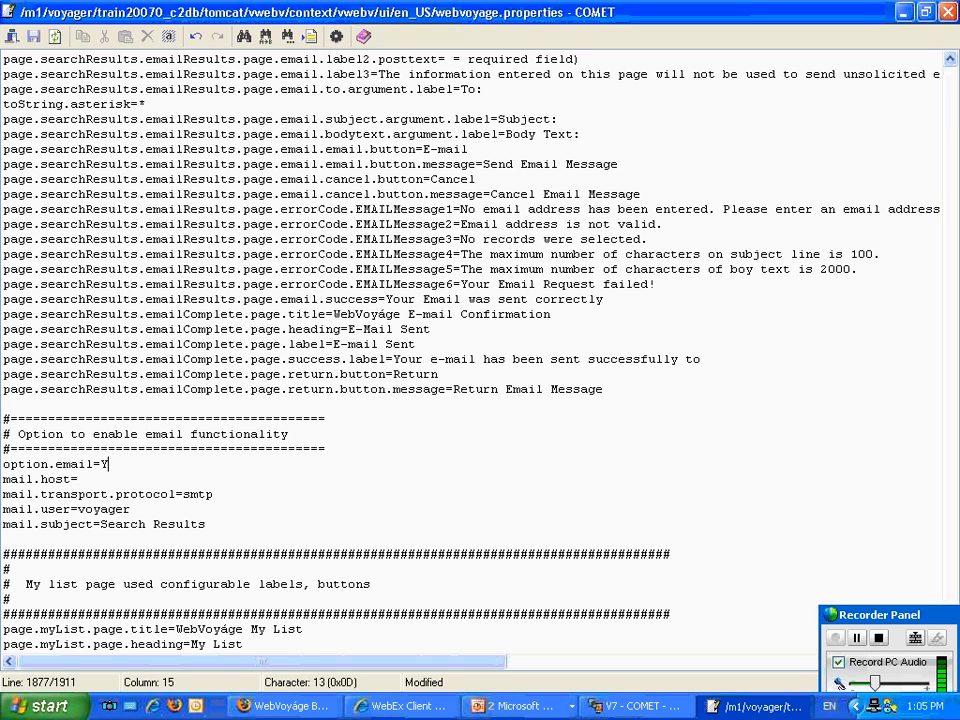
click(35, 42)
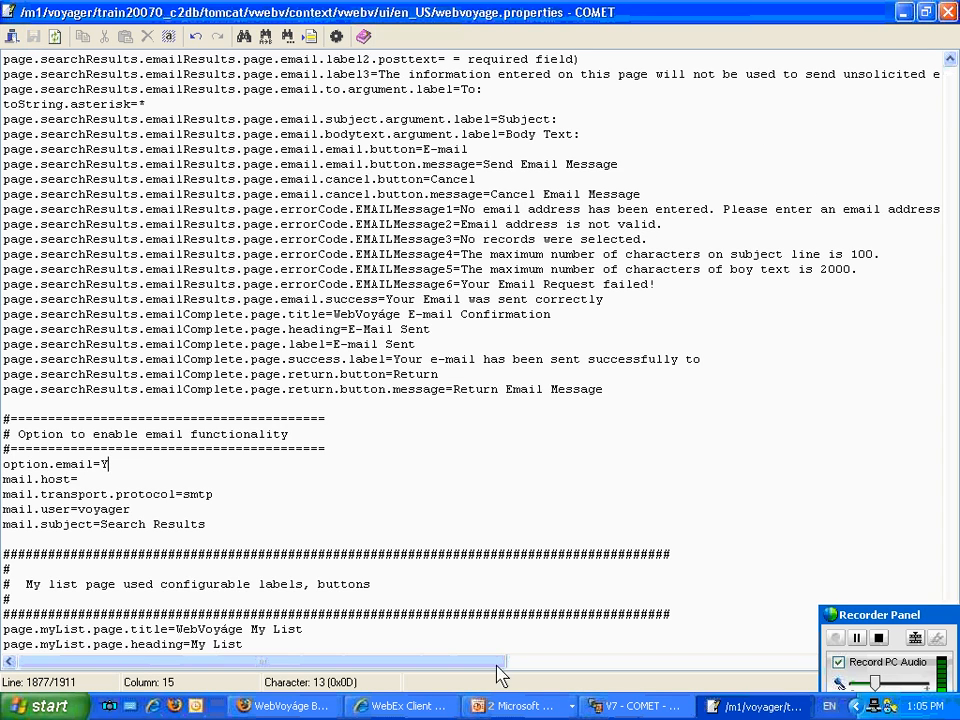
Switch to WebVoyáge in Firefox and run a basic search for "spices" within Any Terms.
click(622, 703)
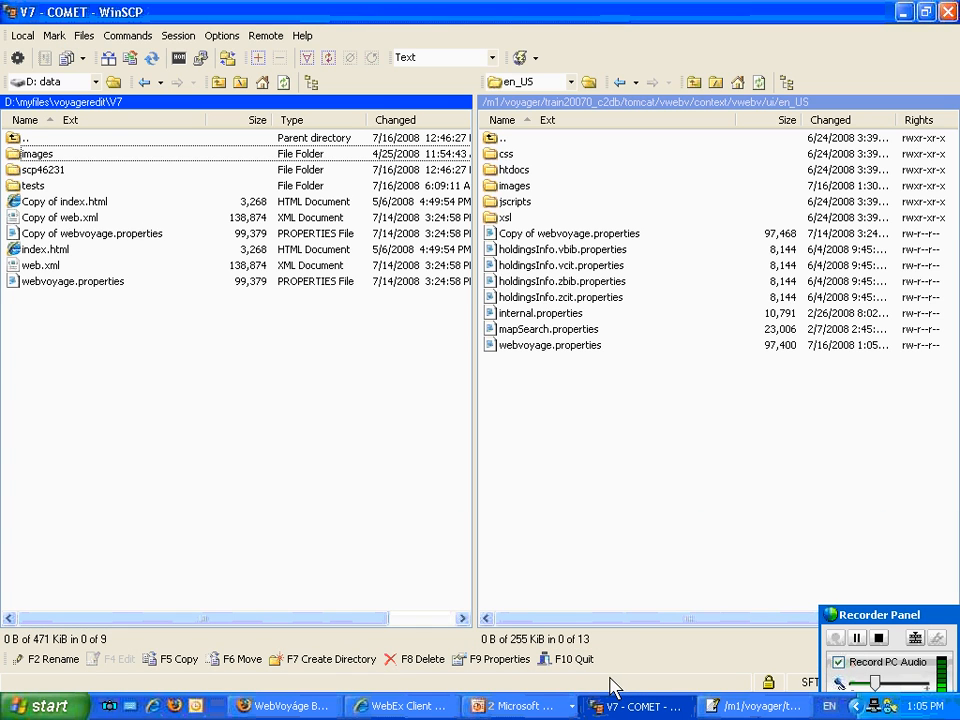
click(313, 708)
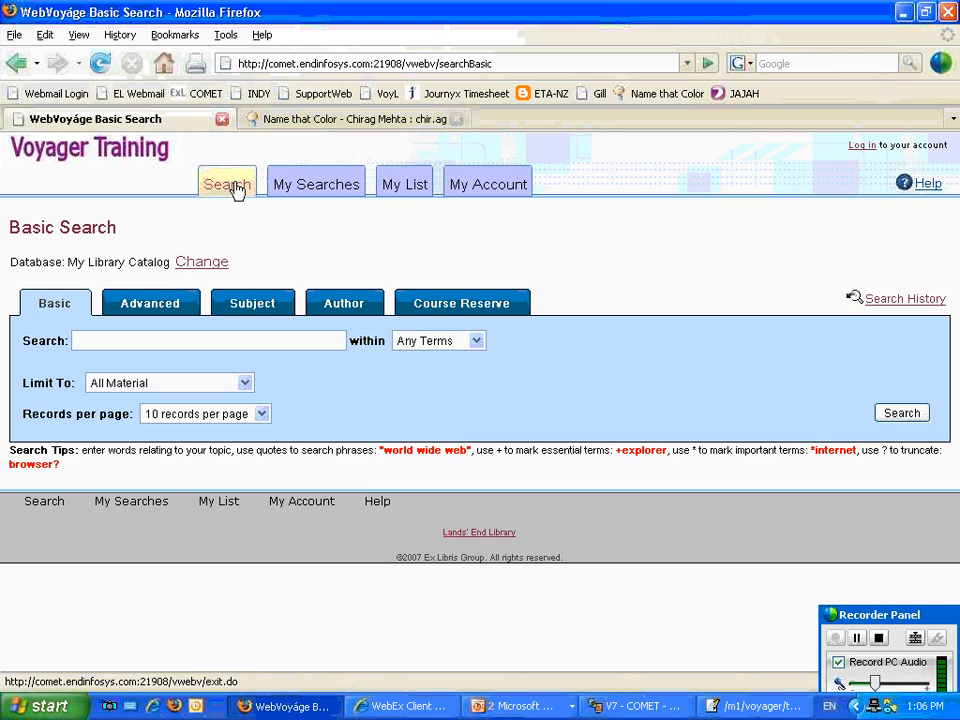
drag(233, 190, 238, 339)
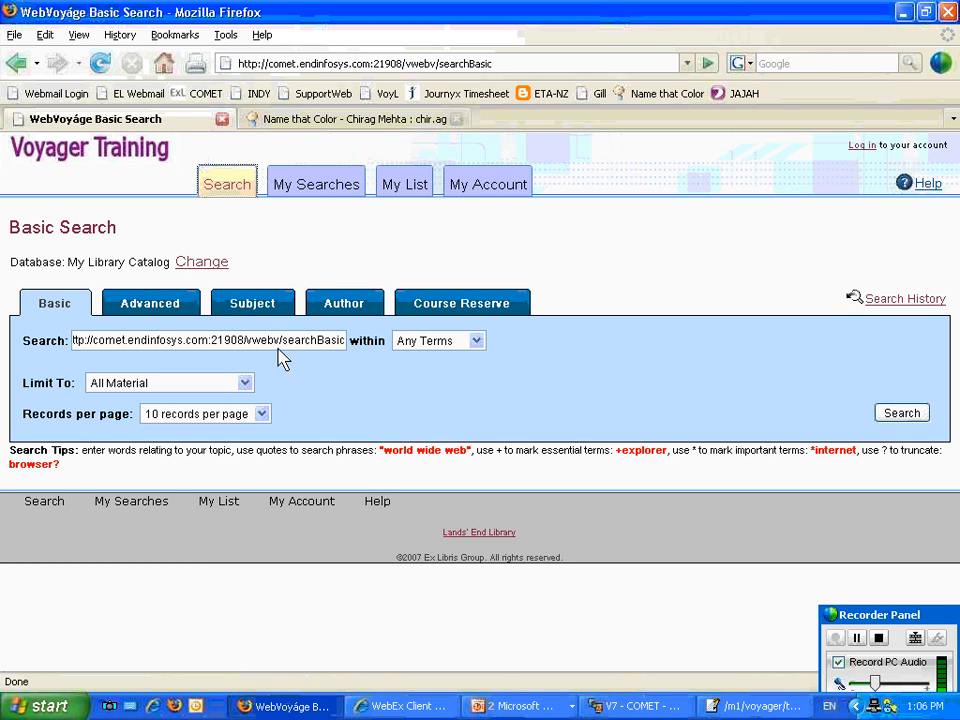
drag(330, 339, 5, 340)
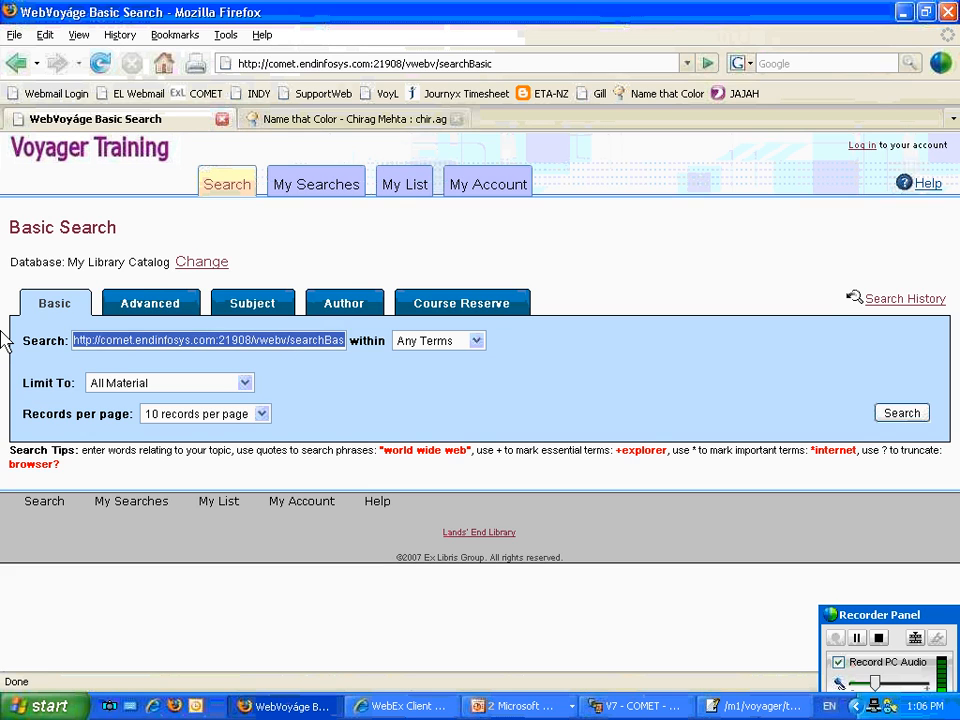
text(c)
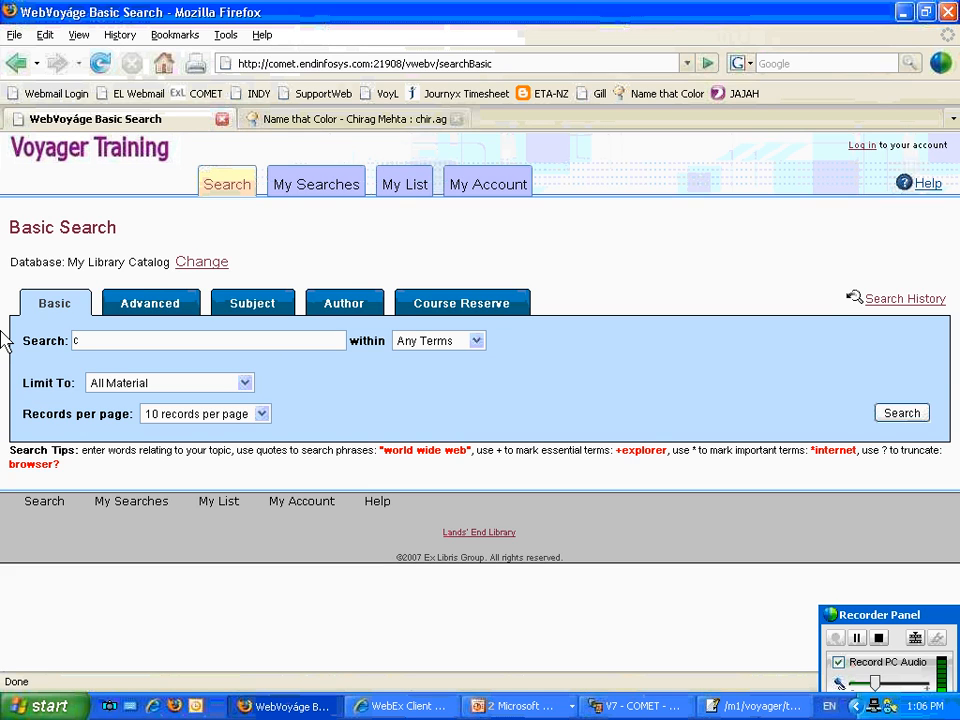
text(pices)
key(Return)
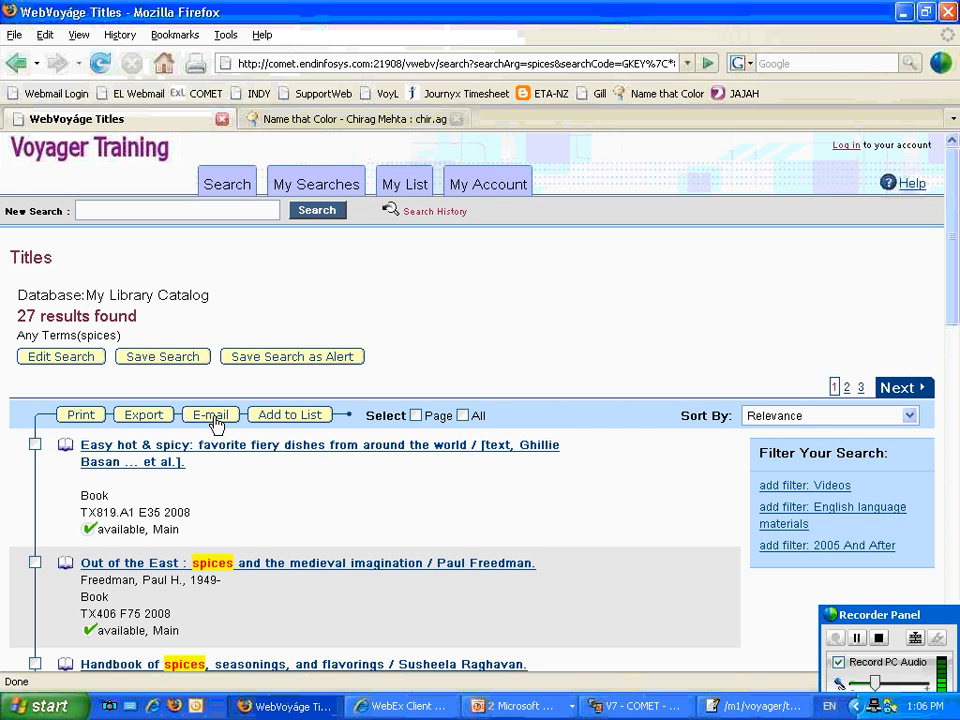
Select the first two titles, open their E-mail form to check the subject and body fields, and return to the title list.
click(36, 446)
click(35, 562)
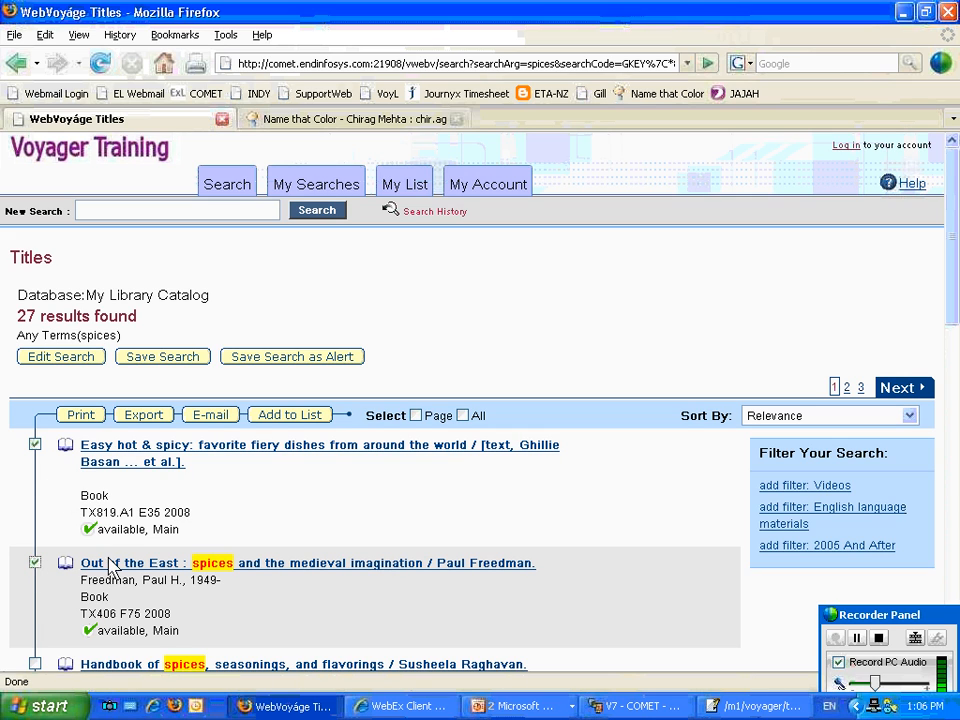
click(211, 416)
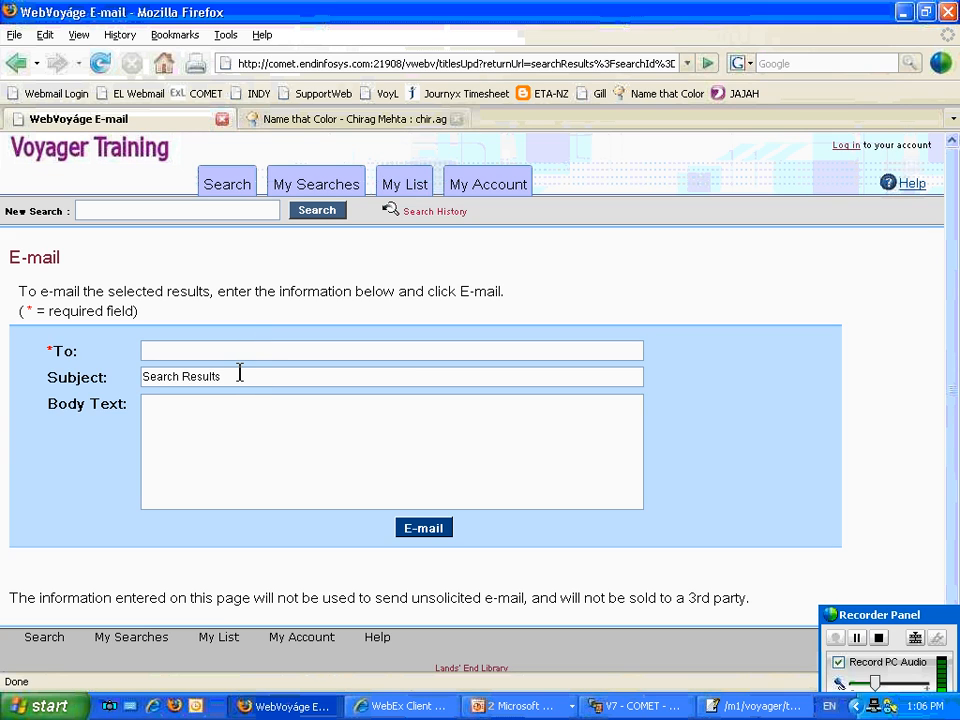
drag(240, 374, 47, 364)
click(171, 423)
click(16, 62)
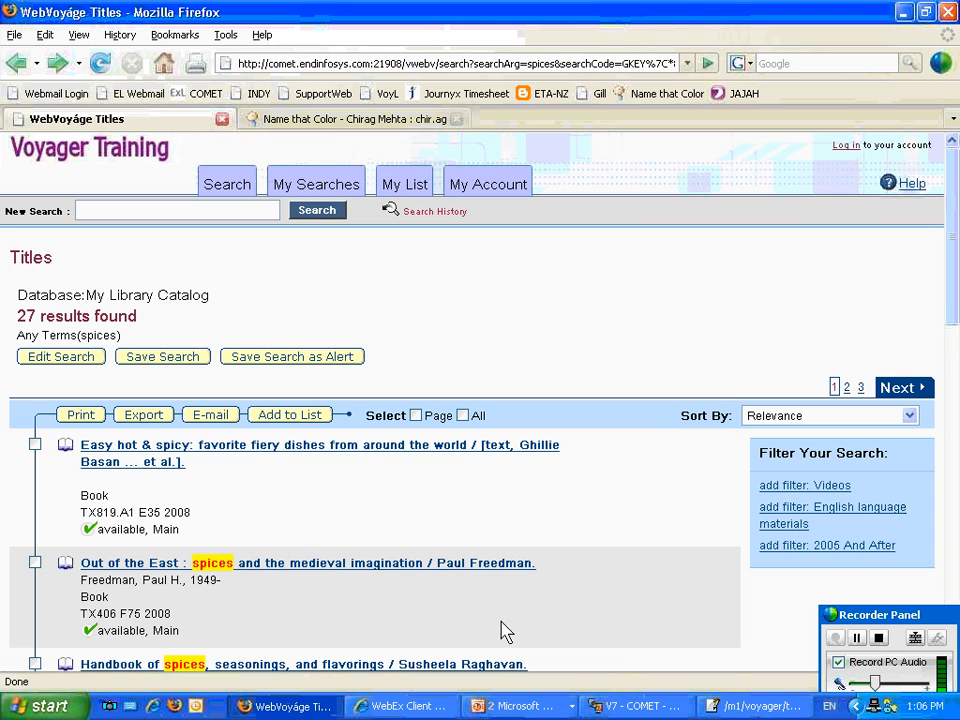
Open the "Easy hot & spicy" record and inspect the SFX image in its action box, examining its HTML and inherited style rules.
click(295, 448)
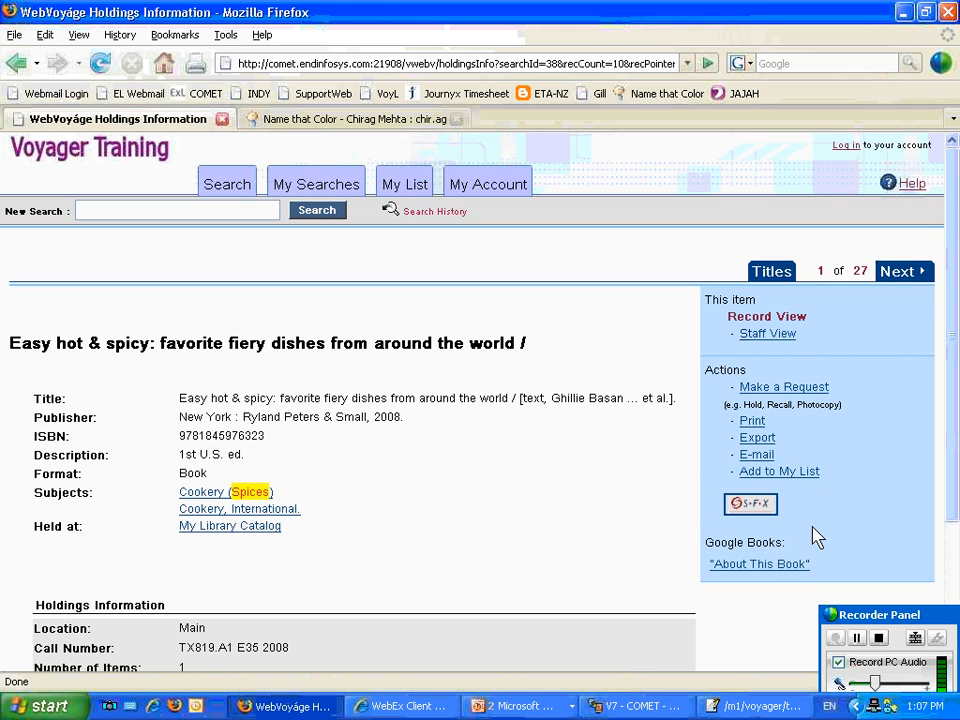
right_click(762, 508)
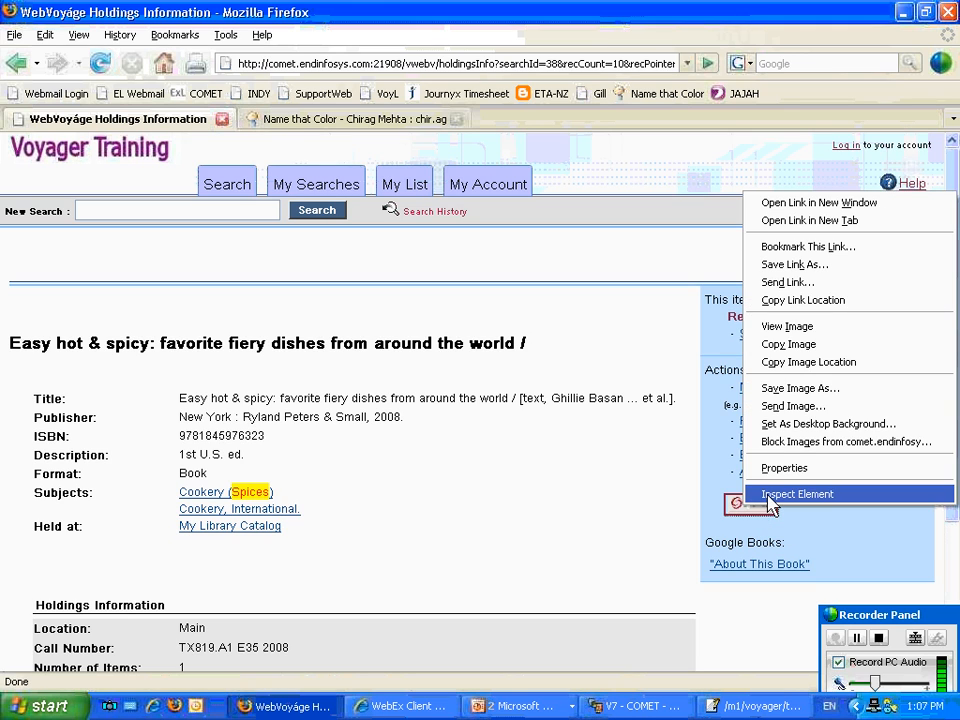
click(769, 500)
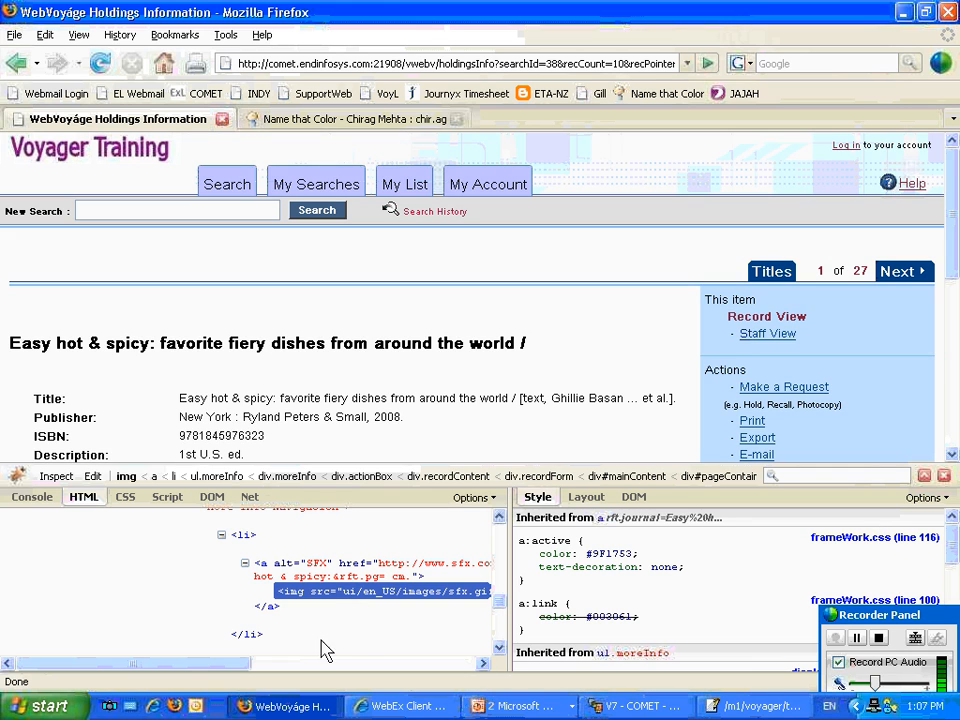
mouse_move(225, 663)
mouse_down()
mouse_move(346, 665)
mouse_move(208, 666)
mouse_up()
drag(949, 547, 950, 591)
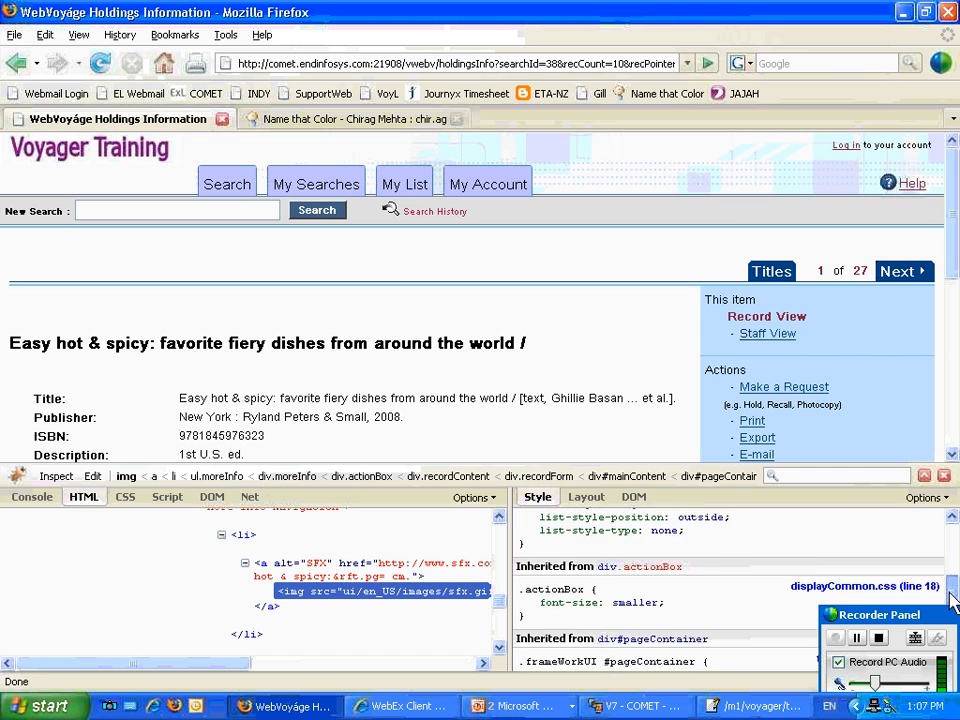
drag(951, 600, 951, 628)
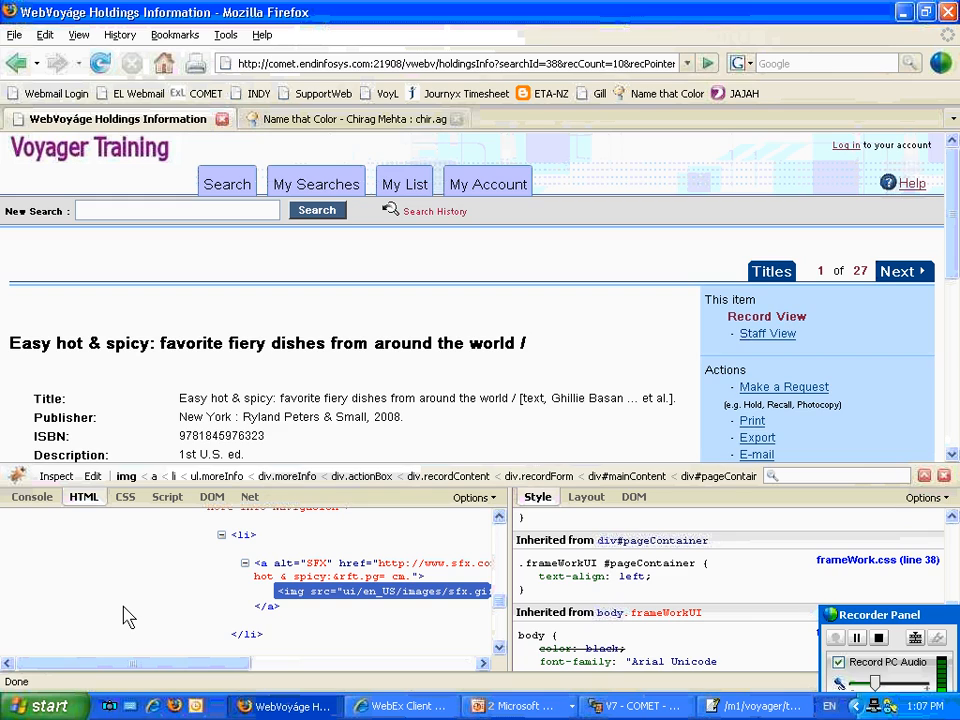
Close the webvoyage.properties file after viewing its My List settings, and close the element inspector in Firefox.
click(738, 708)
scroll(467, 585, down, 8)
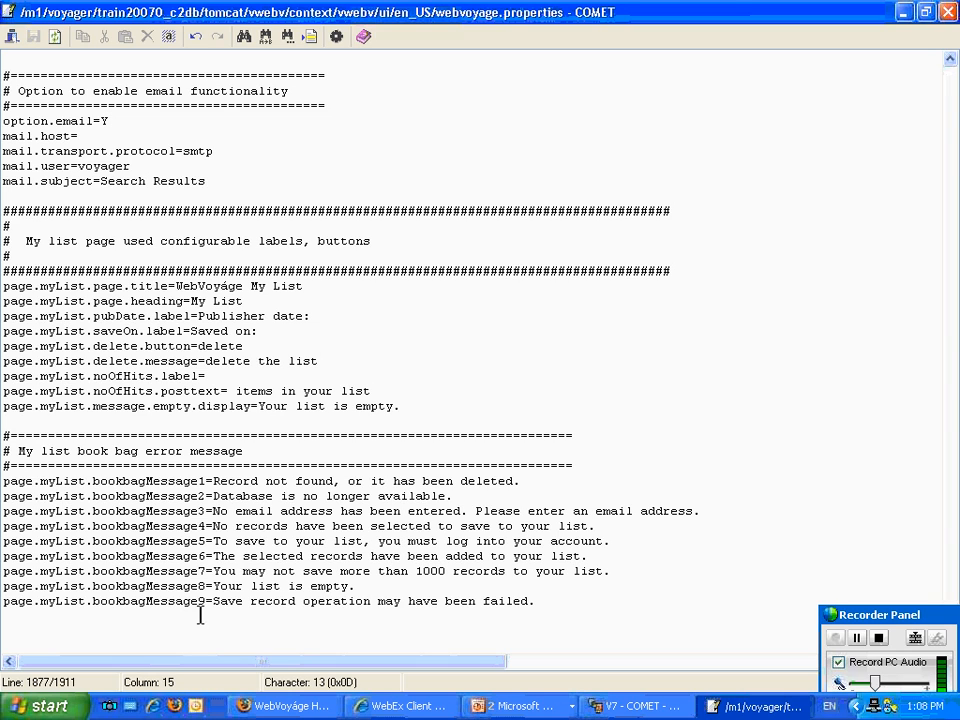
click(949, 12)
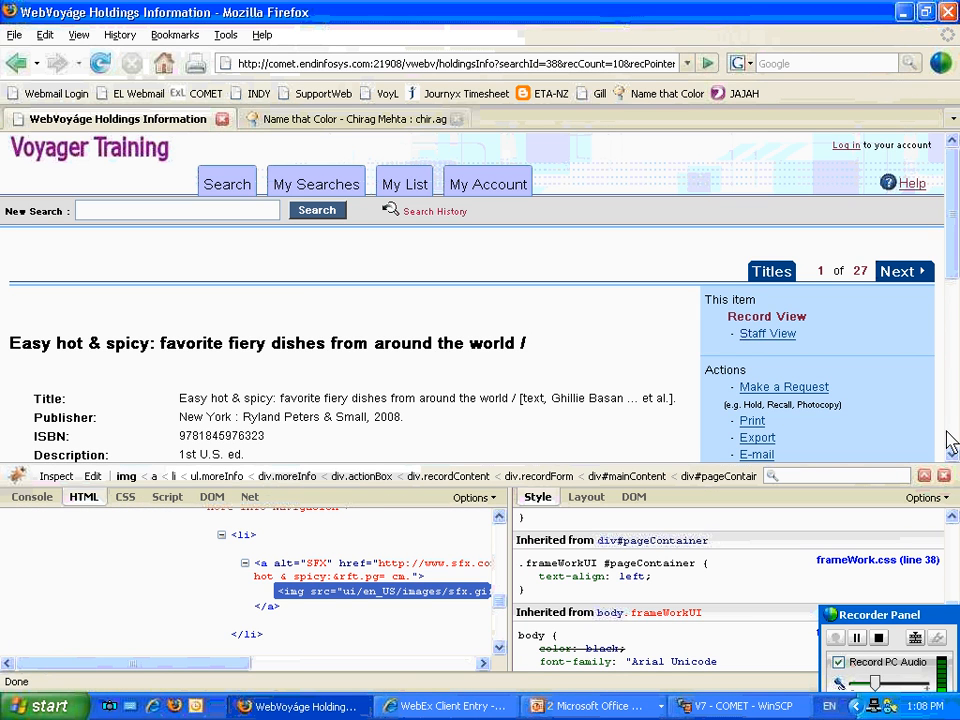
click(945, 477)
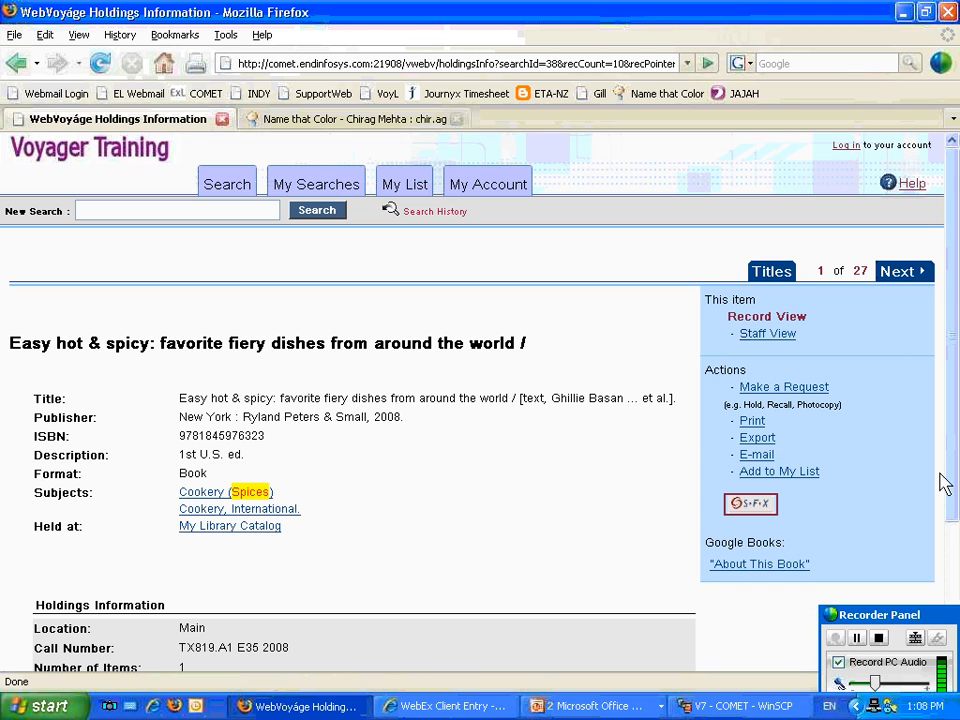
Switch to the V7 WebV.ppt slide show in PowerPoint and advance to the ".css Files" slide.
click(566, 709)
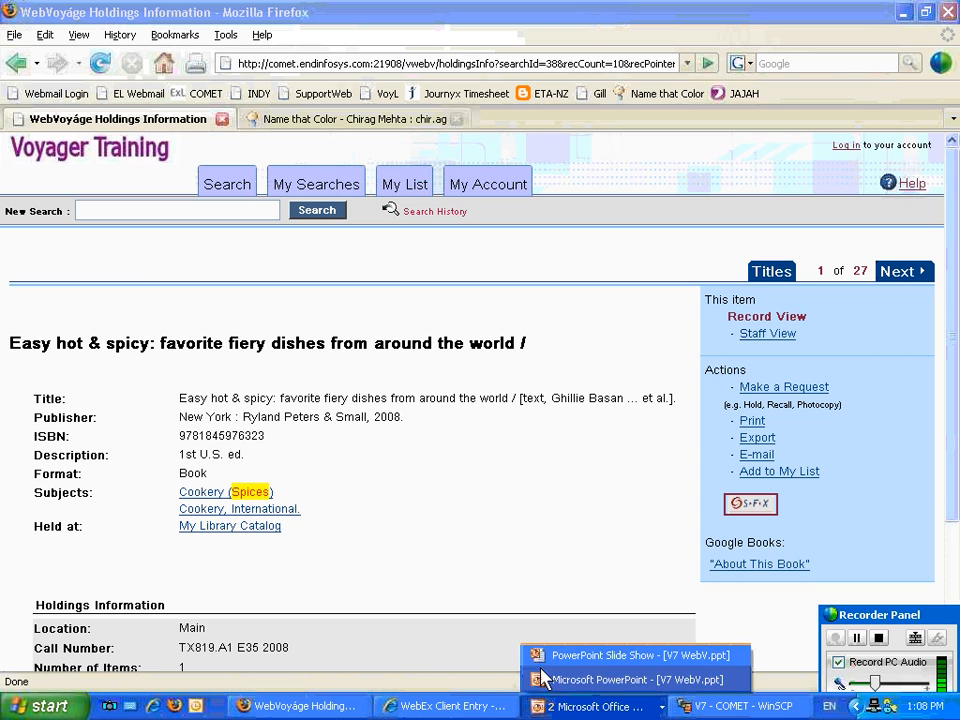
click(551, 660)
click(533, 656)
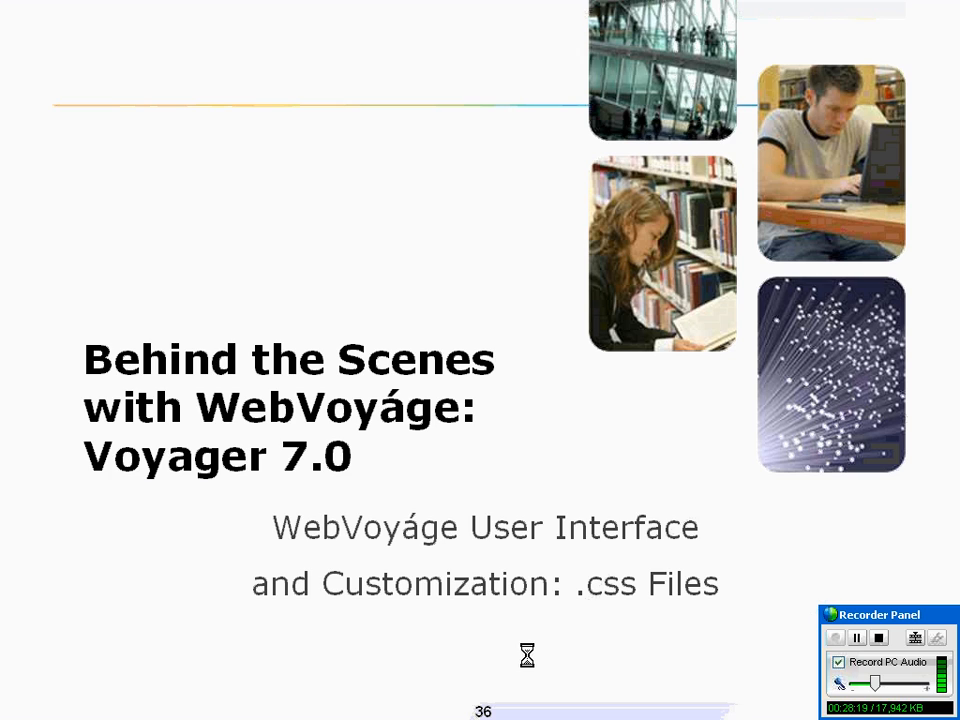
click(523, 666)
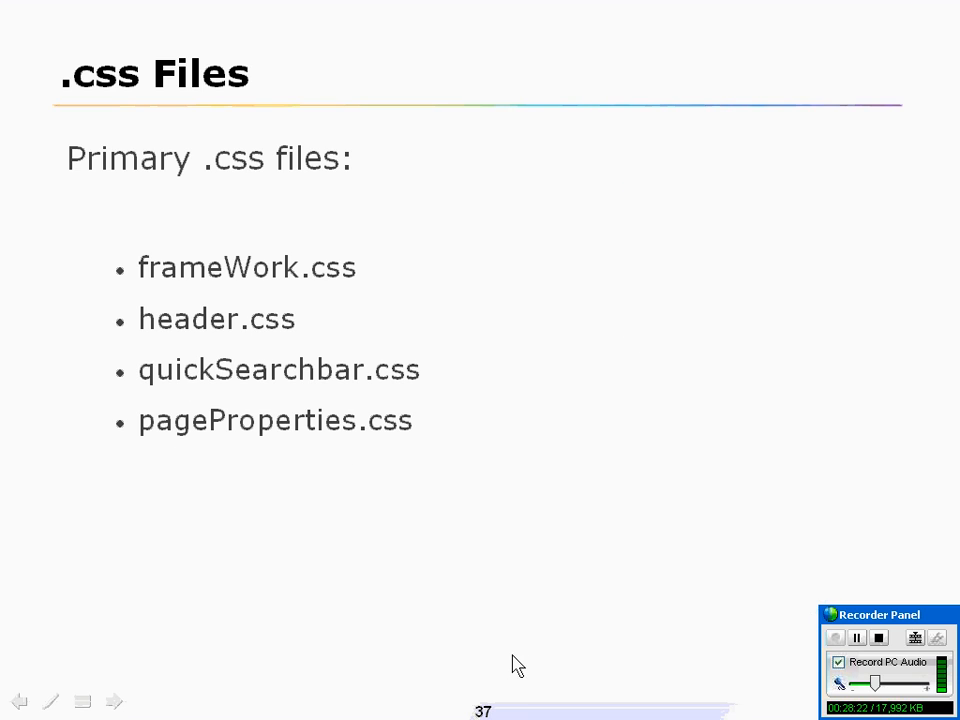
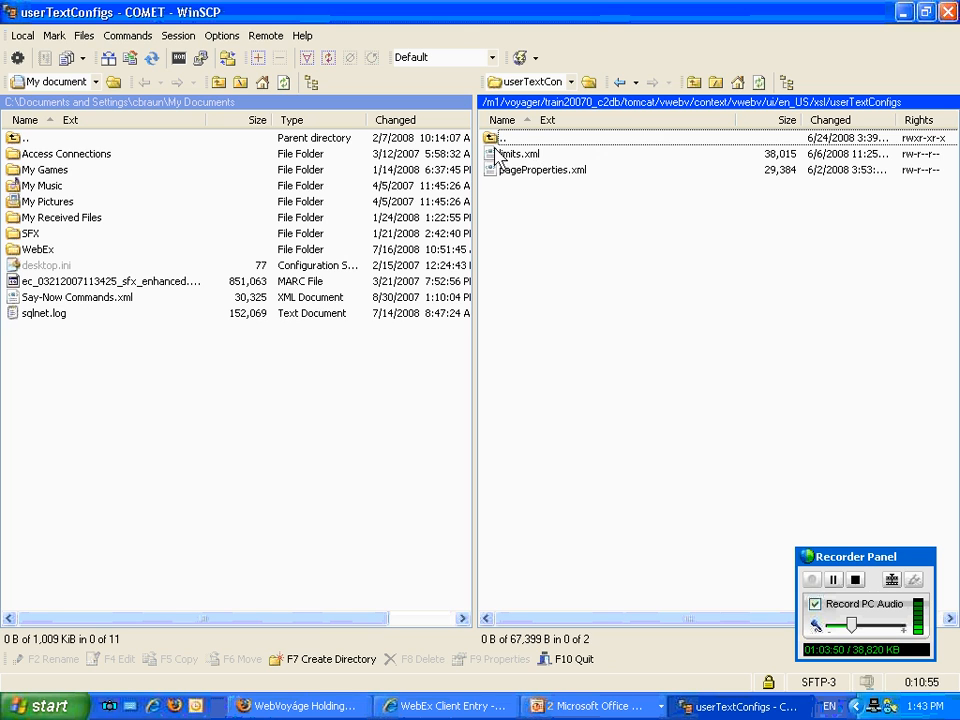
Open pageProperties.xml from the userTextConfigs folder in a maximised editor and read through its timeout, accessibility header and tab order settings.
double_click(541, 172)
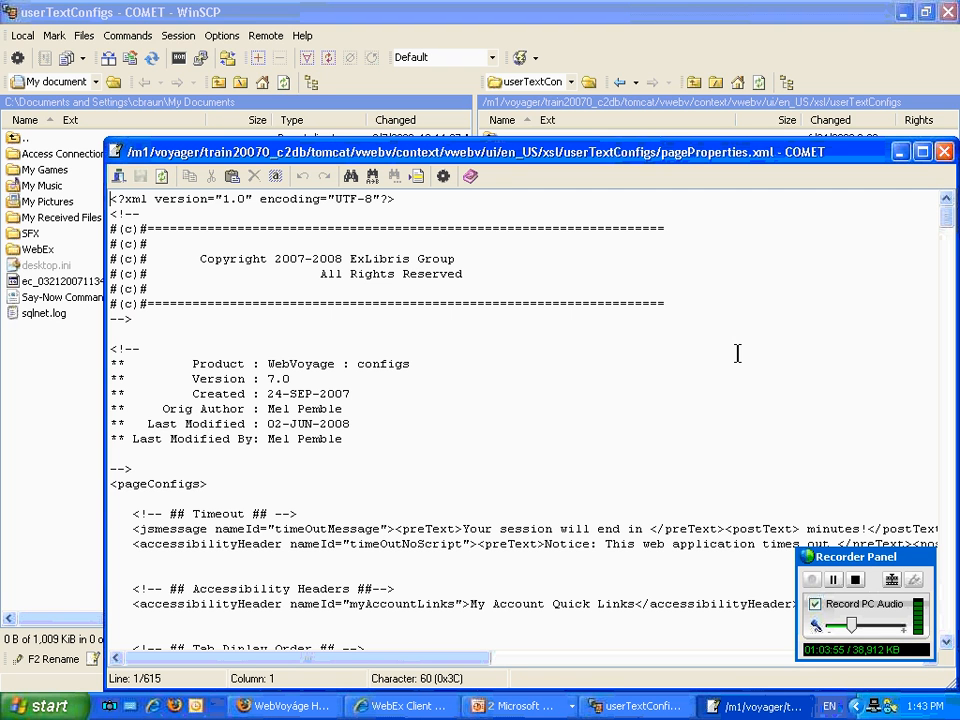
click(922, 152)
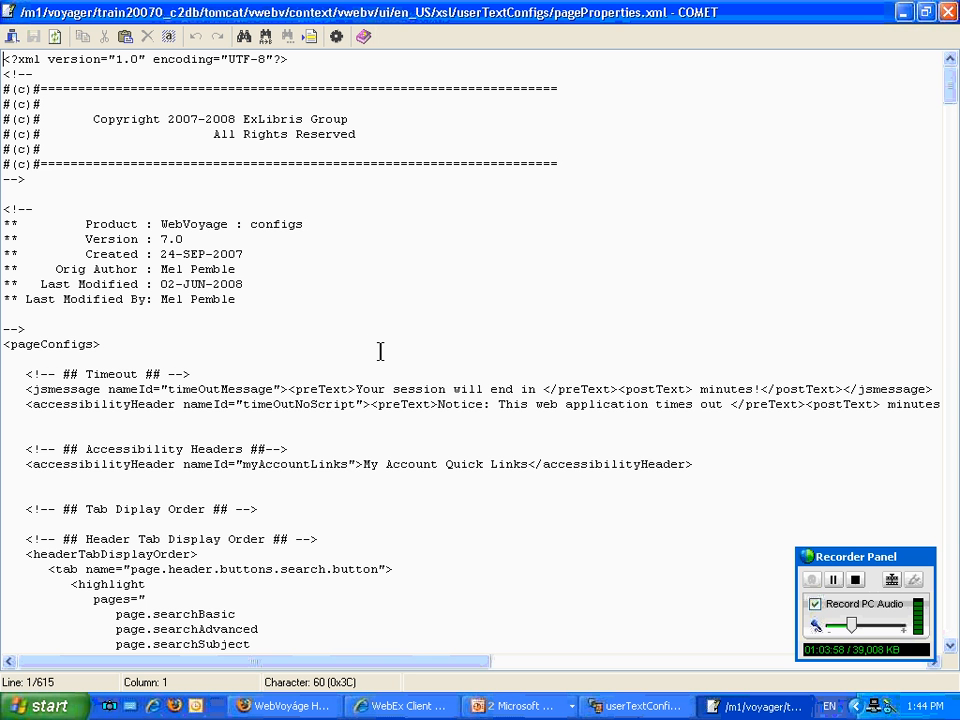
scroll(376, 340, down, 1)
scroll(375, 335, down, 1)
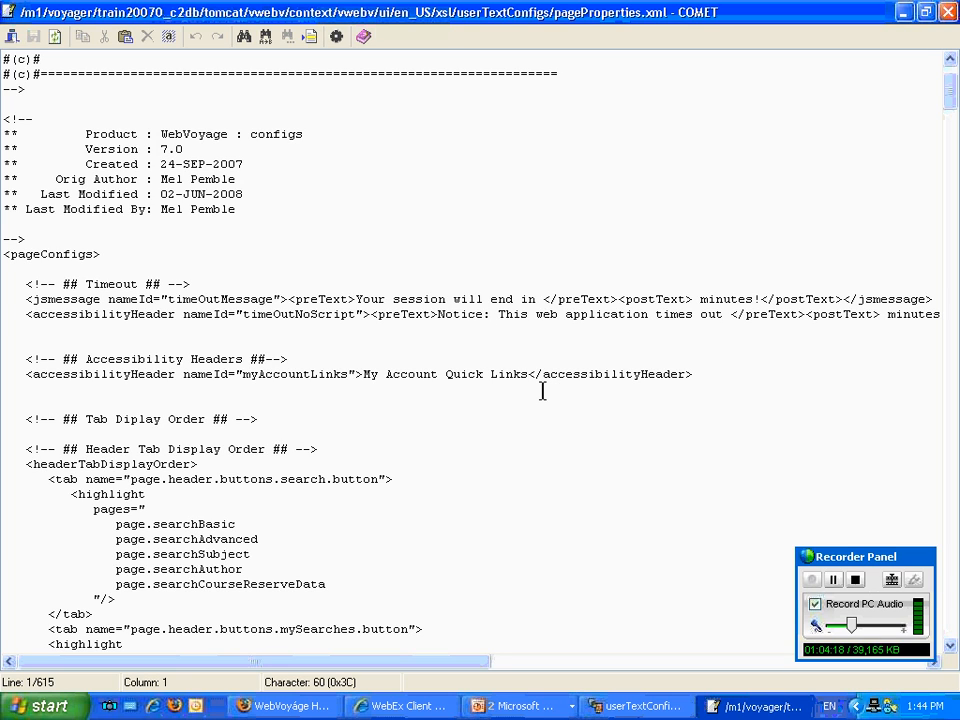
scroll(542, 390, down, 2)
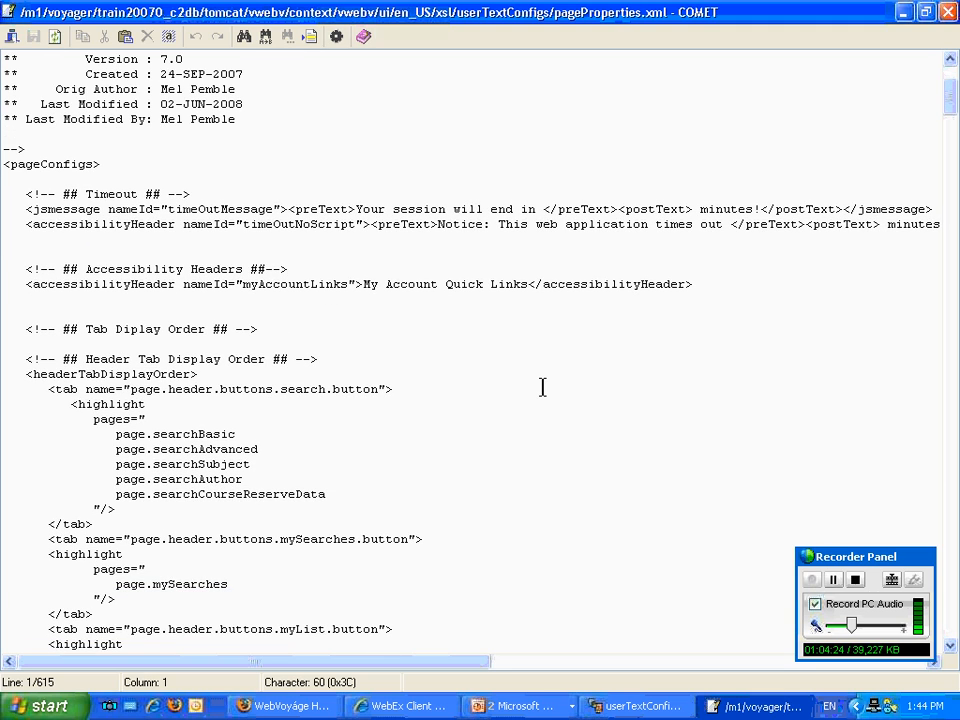
scroll(516, 392, down, 2)
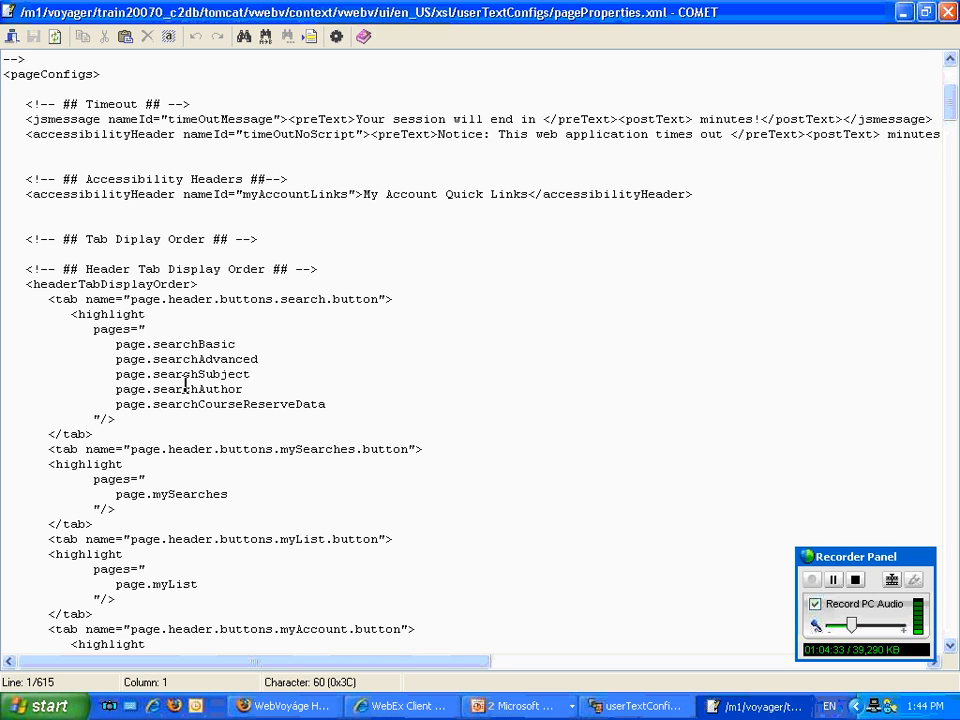
Go to line 59 of pageProperties.xml and examine the header tab display order section.
click(311, 38)
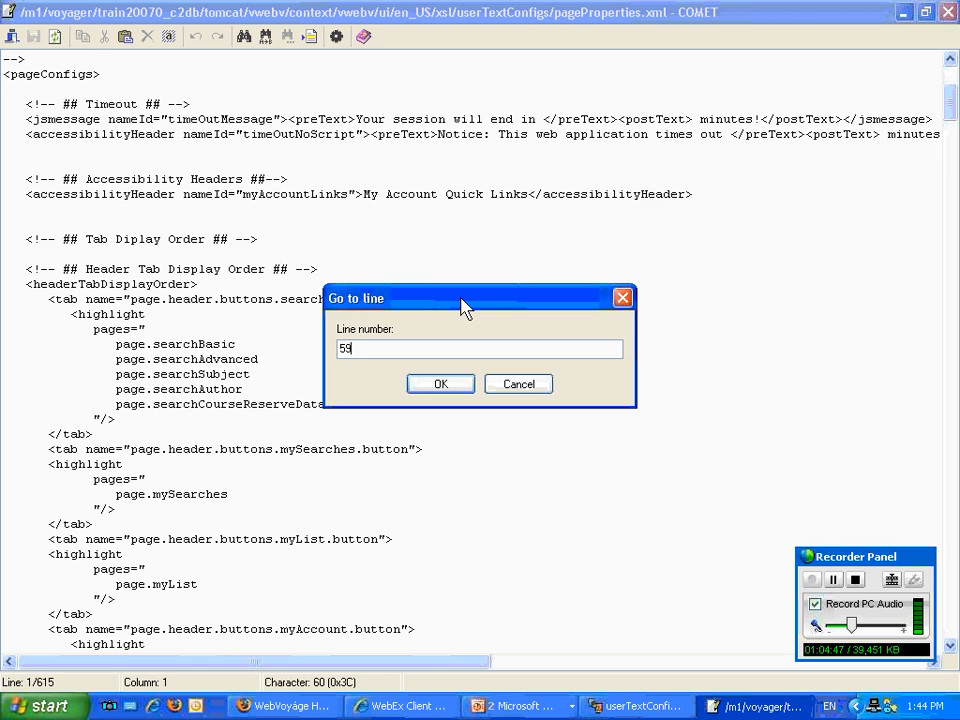
key(Return)
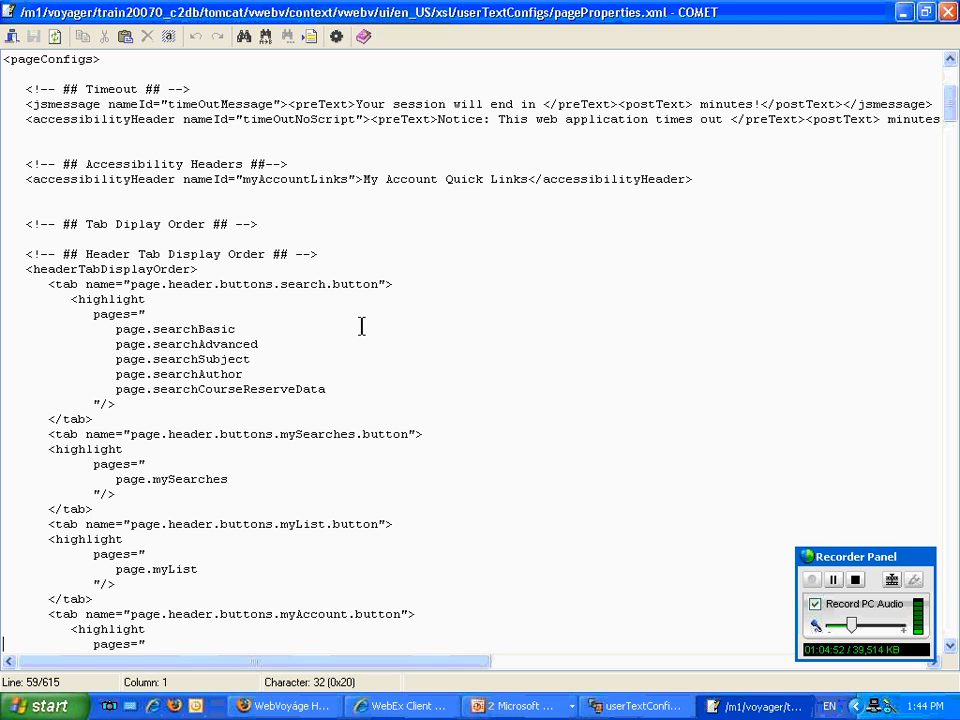
scroll(377, 317, down, 1)
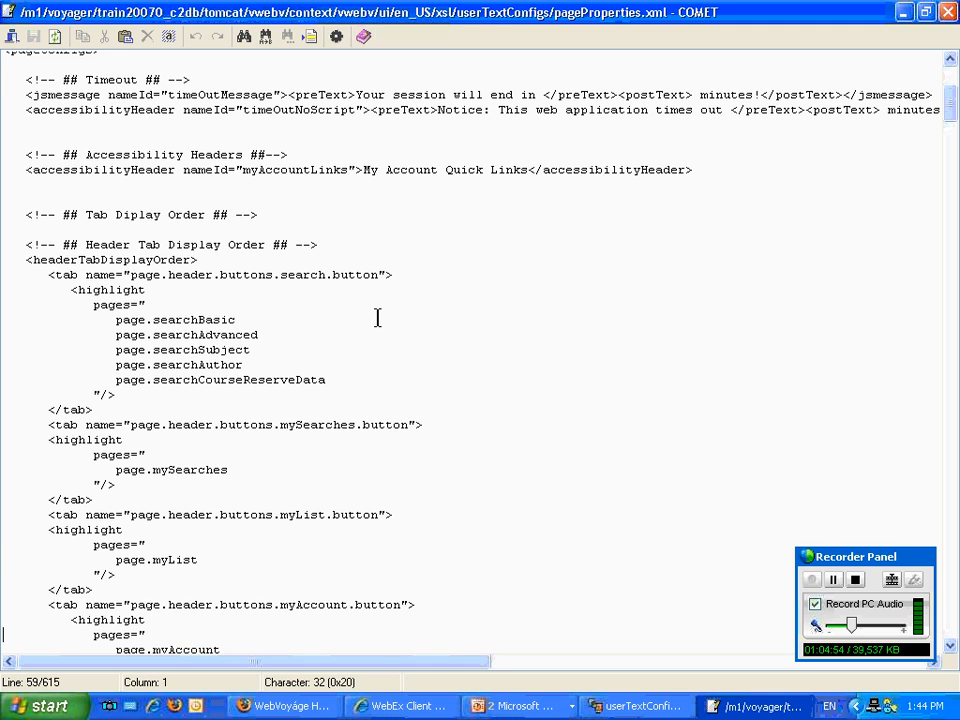
scroll(377, 317, down, 1)
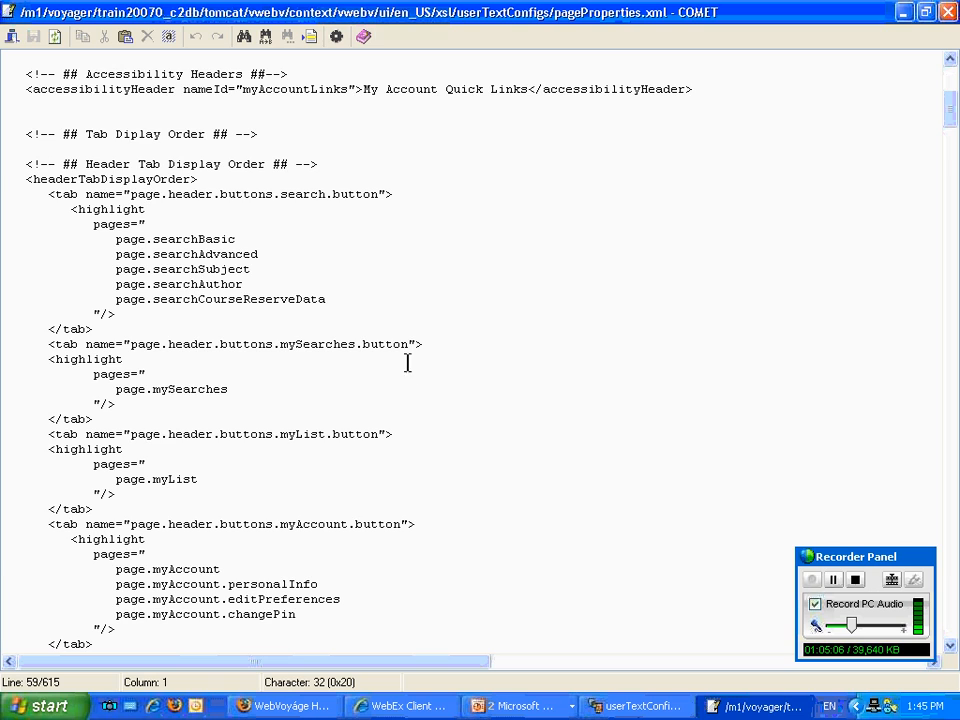
Move page.searchAdvanced above page.searchBasic in the header search button's highlight pages and save the file.
drag(259, 254, 112, 258)
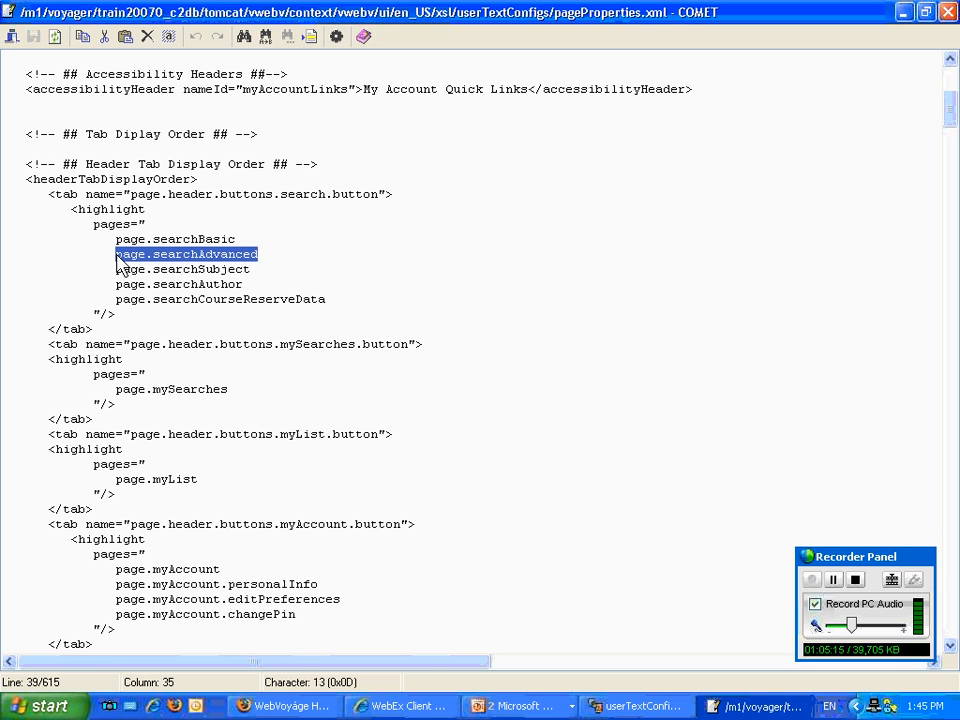
key(shift+Left)
key(shift+Left)
key(shift+Left)
key(shift+Left)
key(shift+Left)
key(shift+Left)
key(shift+Left)
key(shift+Left)
key(shift+Left)
key(shift+Left)
key(shift+Left)
key(shift+Left)
key(shift+Left)
key(shift+Left)
key(shift+Left)
key(ctrl+c)
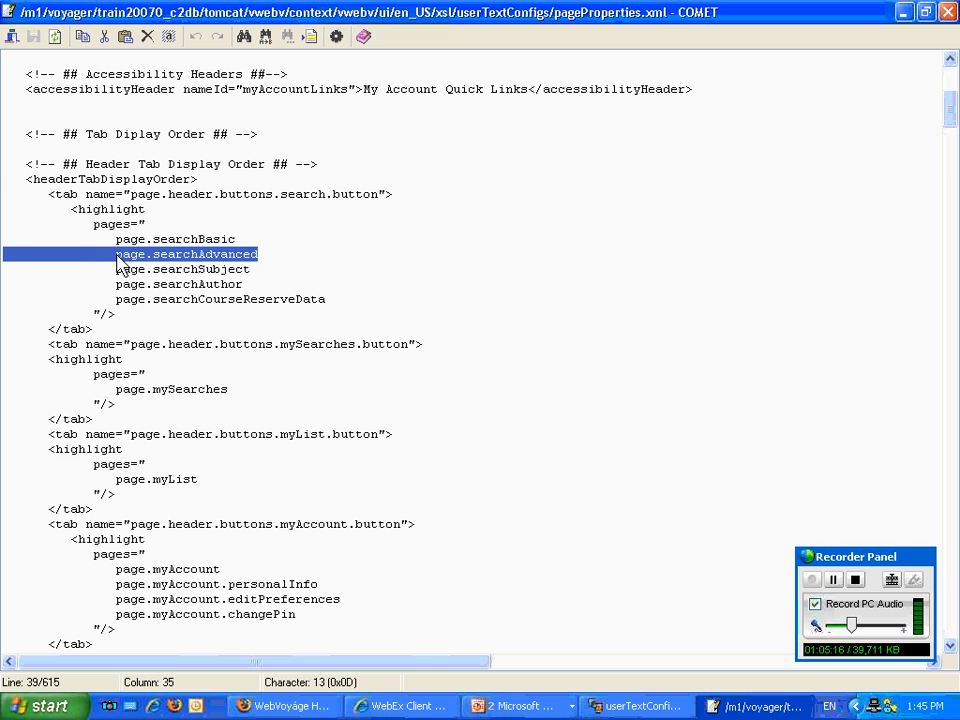
key(Delete)
key(Delete)
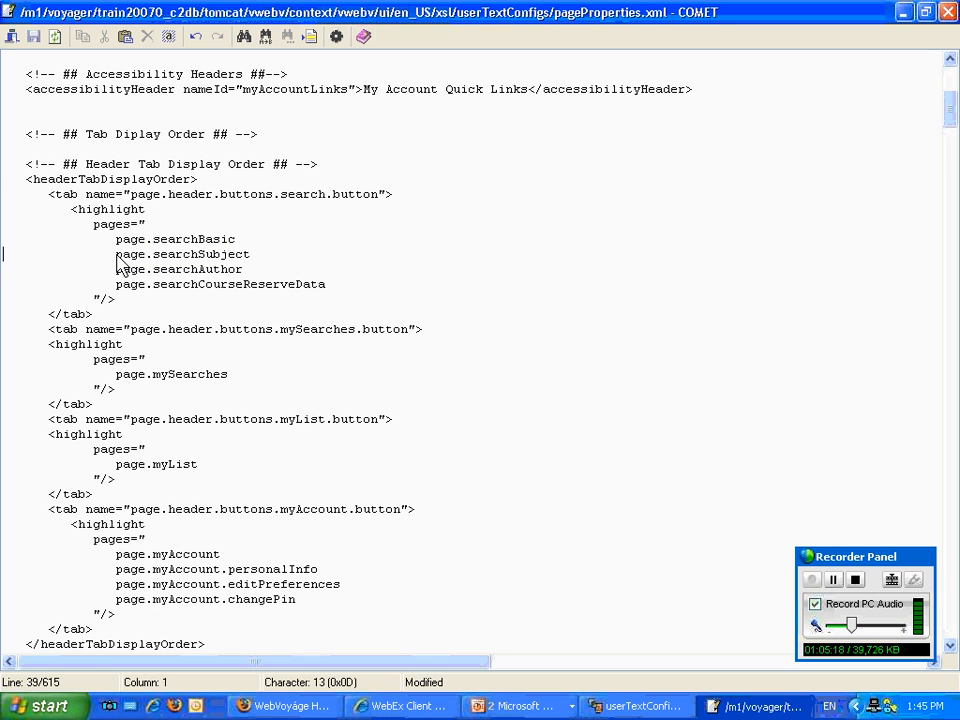
key(ctrl+v)
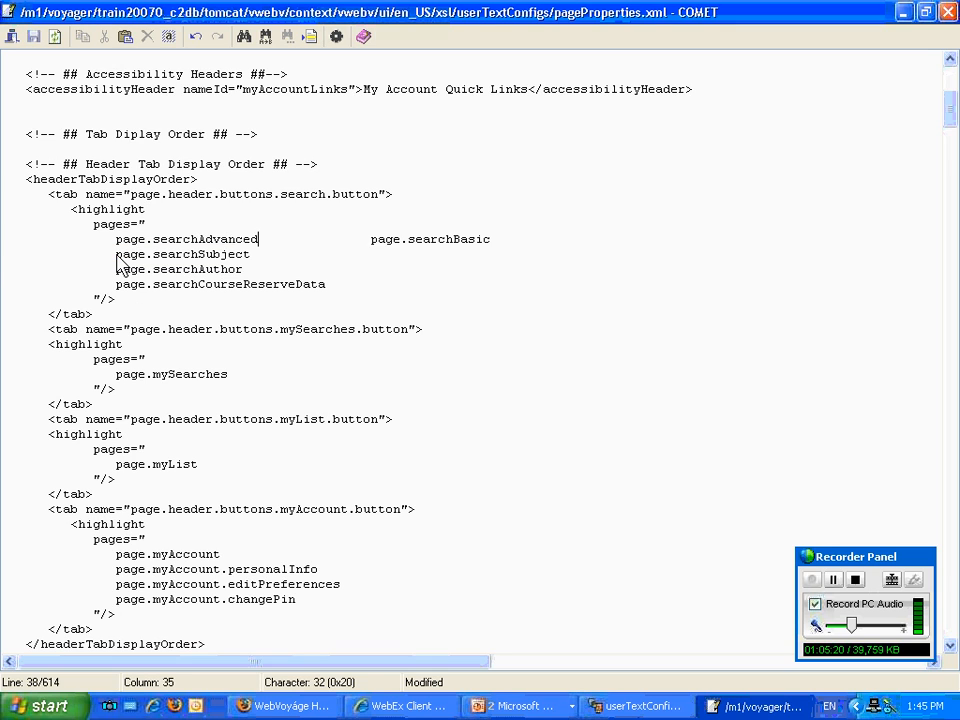
key(Return)
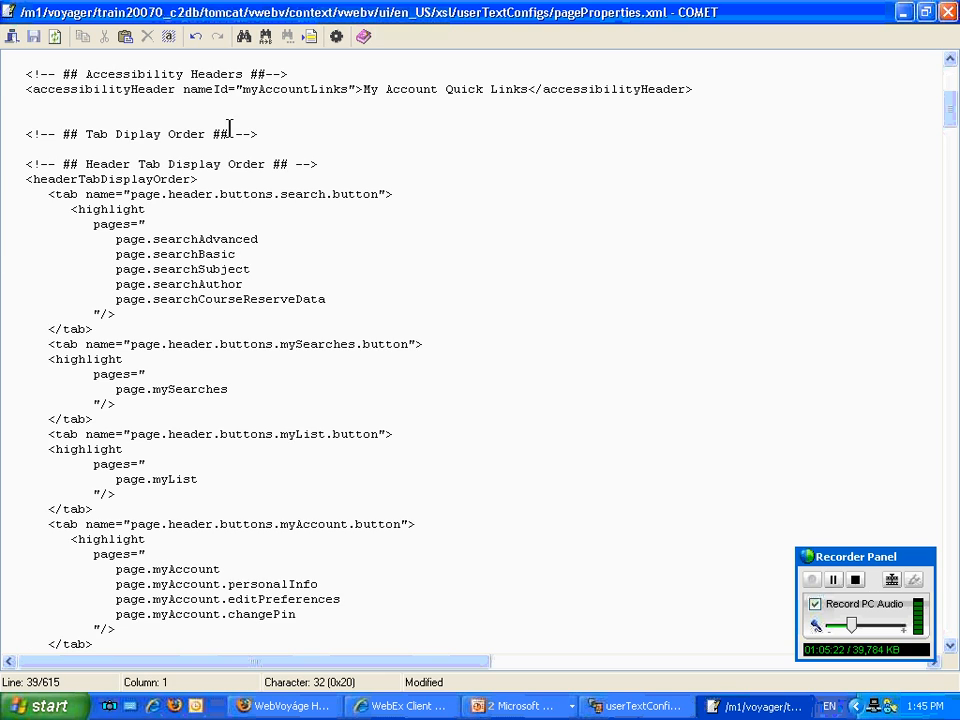
click(33, 37)
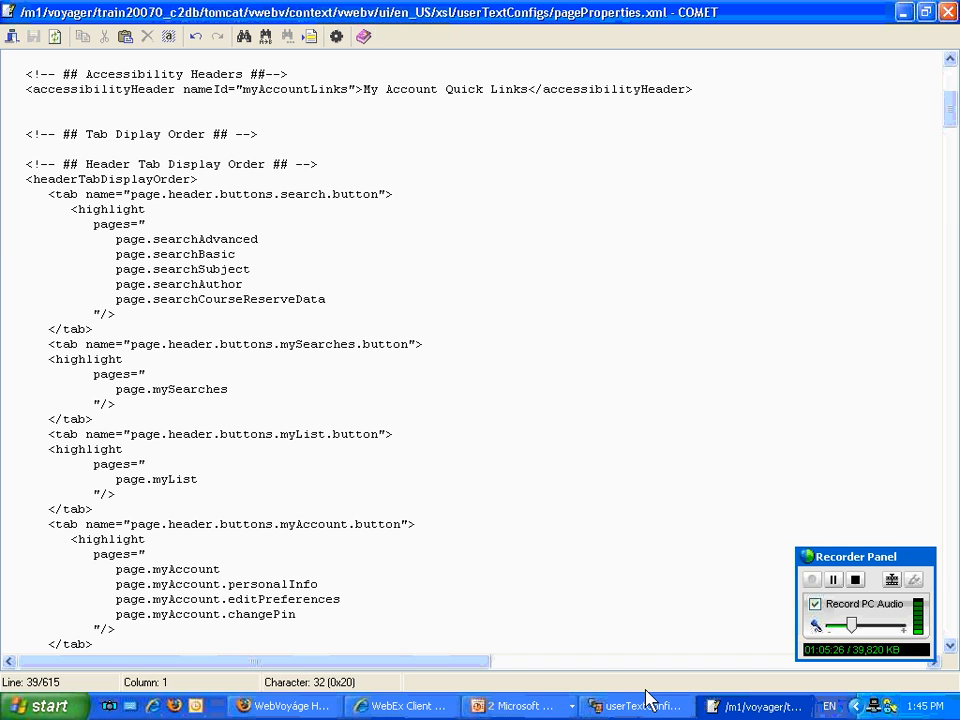
Switch to Firefox, open the catalog's Search page and reload it to check the order of the search tabs.
click(318, 707)
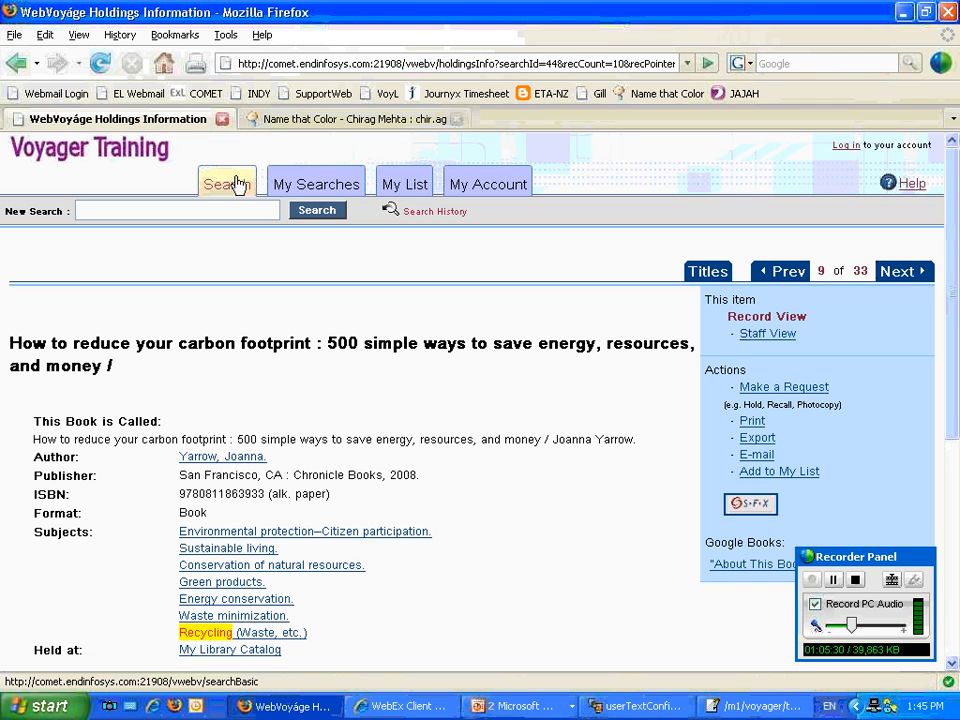
click(240, 184)
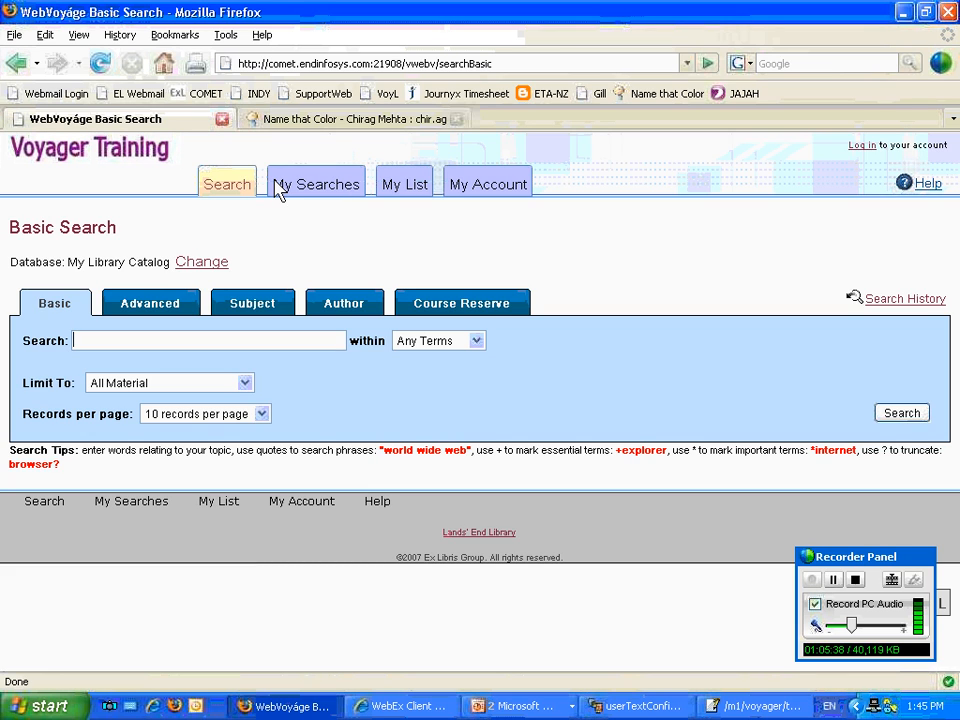
click(101, 64)
Return to pageProperties.xml and undo the reordering of page.searchAdvanced in the header search button's highlight pages.
click(722, 706)
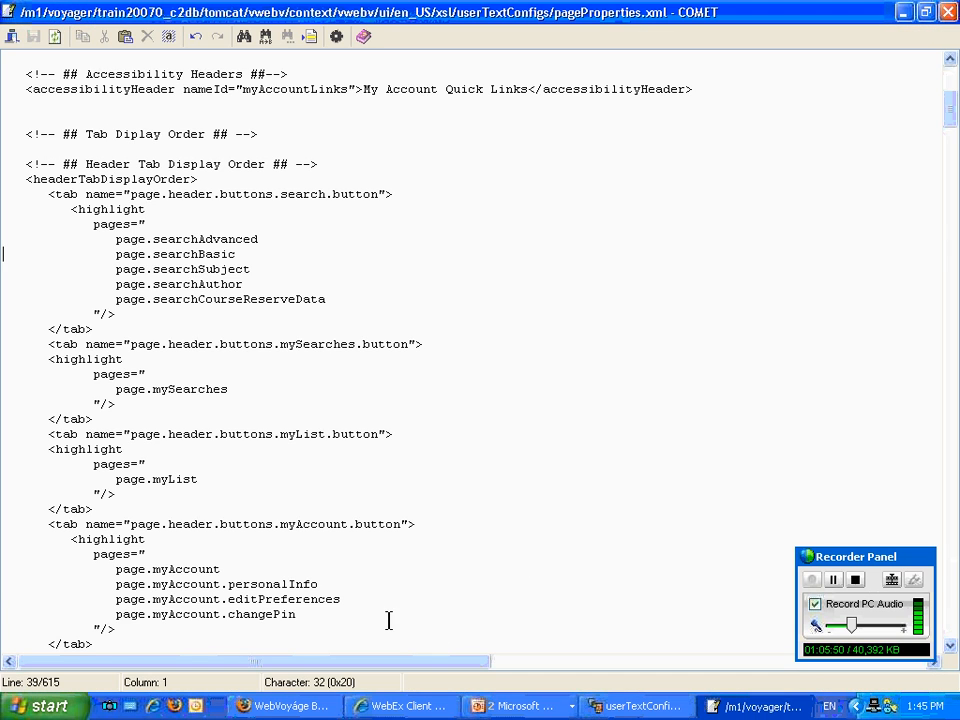
click(196, 37)
click(196, 37)
click(196, 37)
click(196, 37)
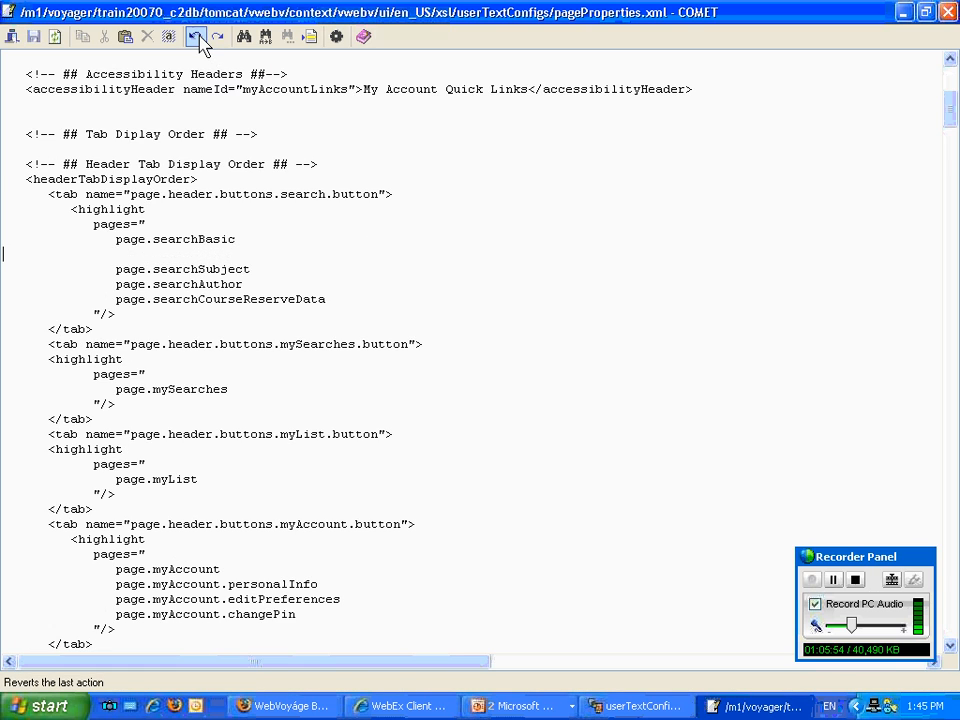
click(196, 37)
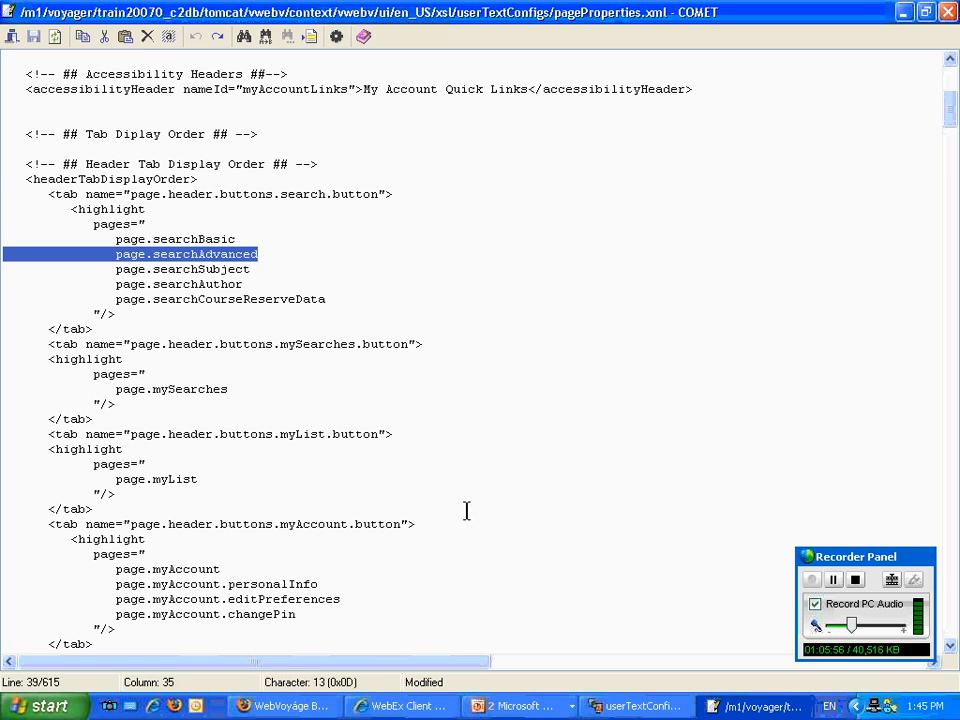
Move the page.search.buttons.advanced.button tab line above the basic button line in searchTabDisplayOrder and save the file.
scroll(432, 530, down, 2)
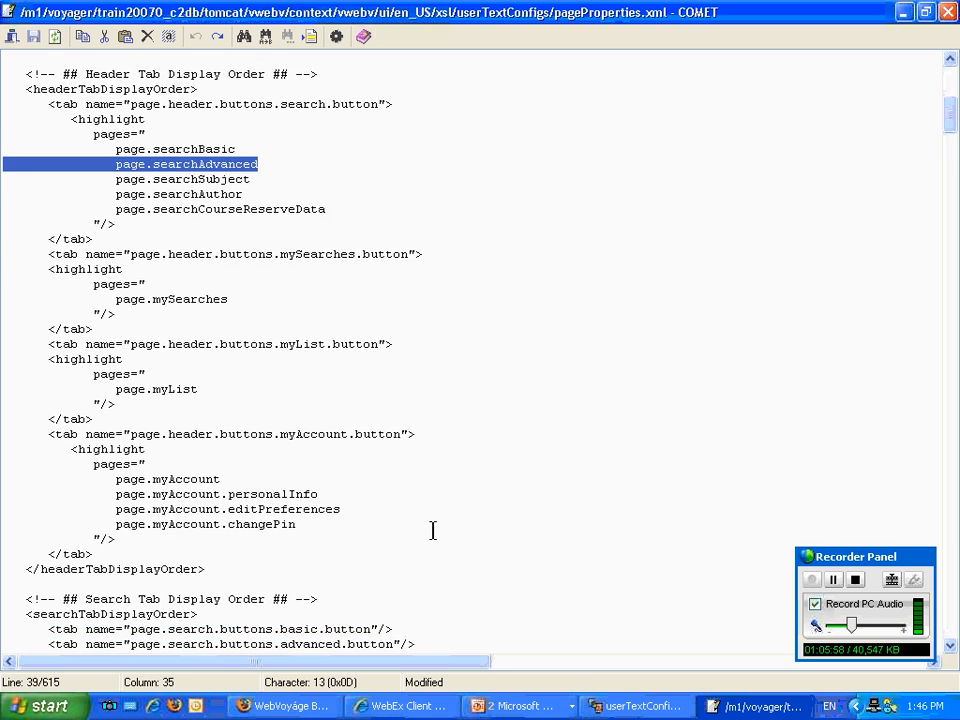
scroll(432, 530, down, 1)
scroll(432, 530, down, 5)
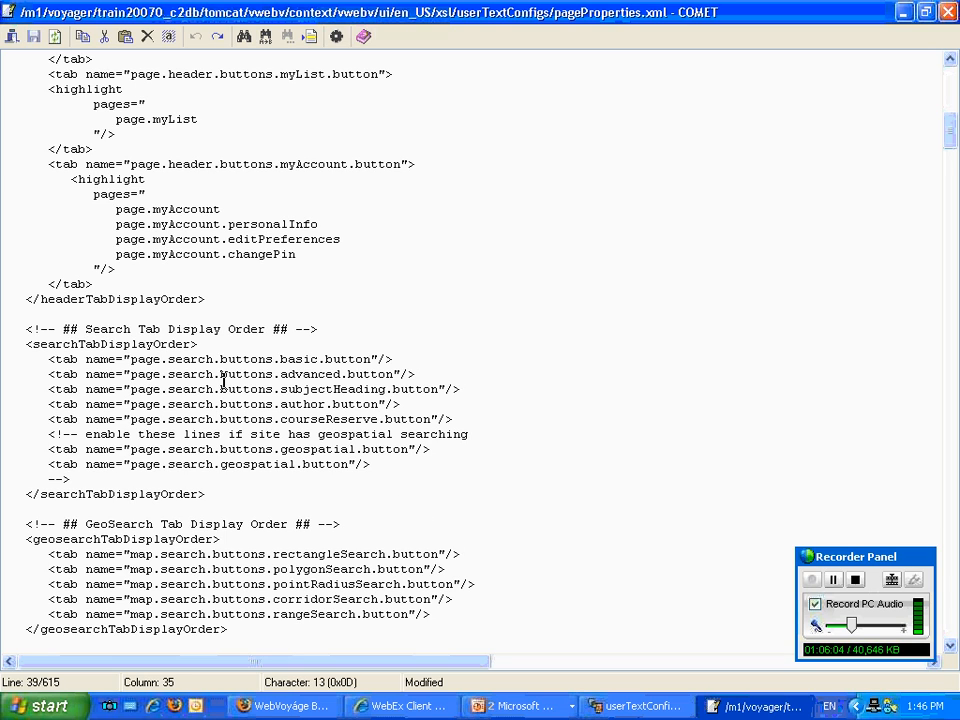
drag(432, 368, 2, 374)
key(ctrl+c)
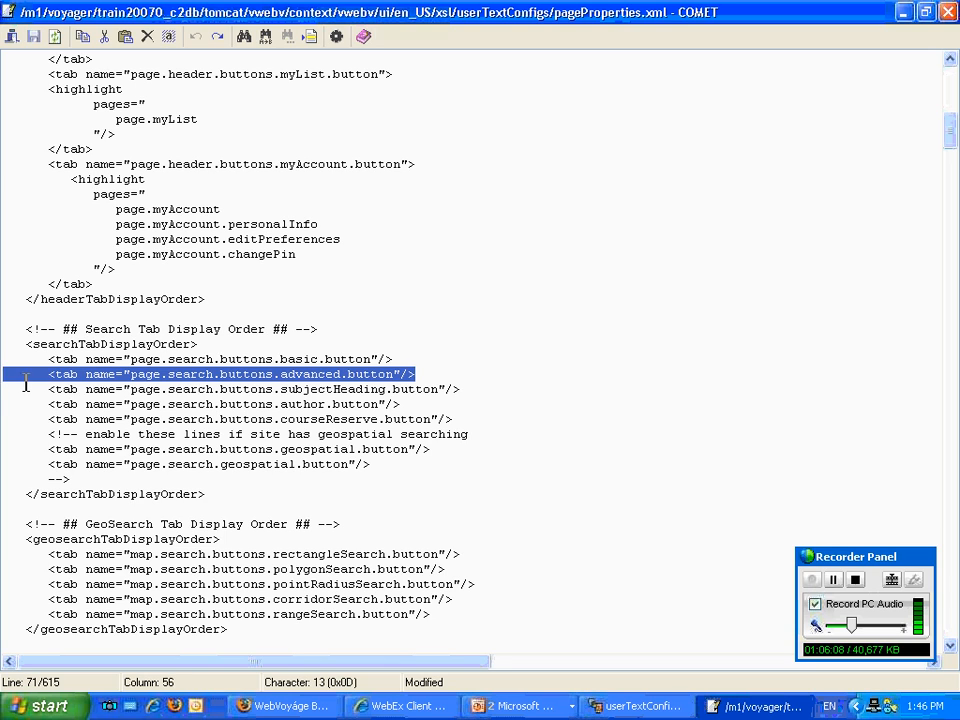
key(Delete)
key(Delete)
key(Up)
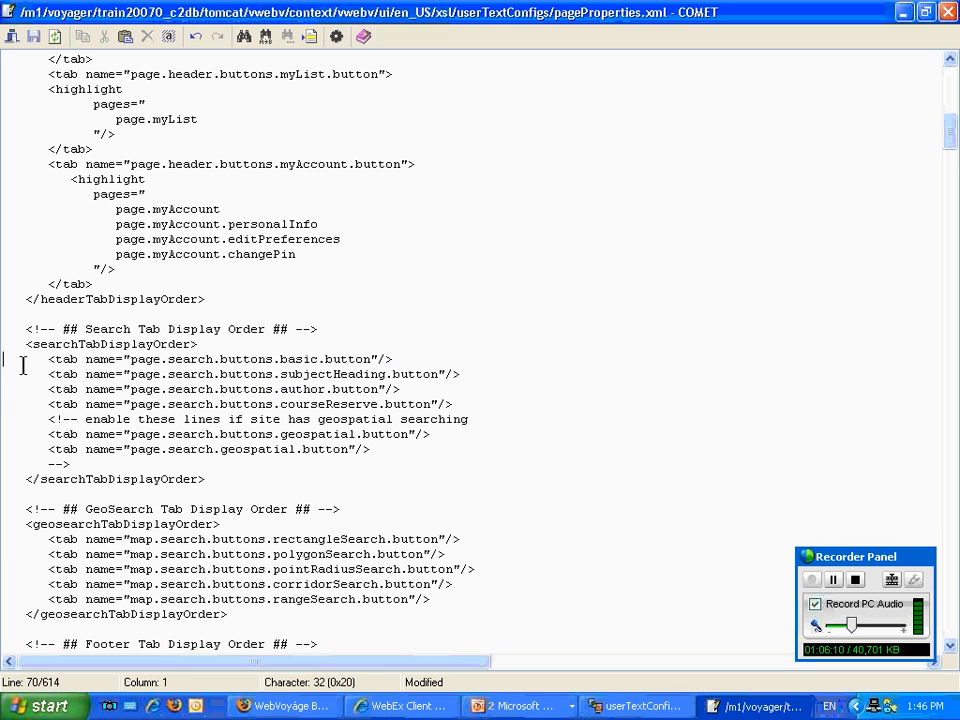
key(Return)
key(Up)
key(ctrl+v)
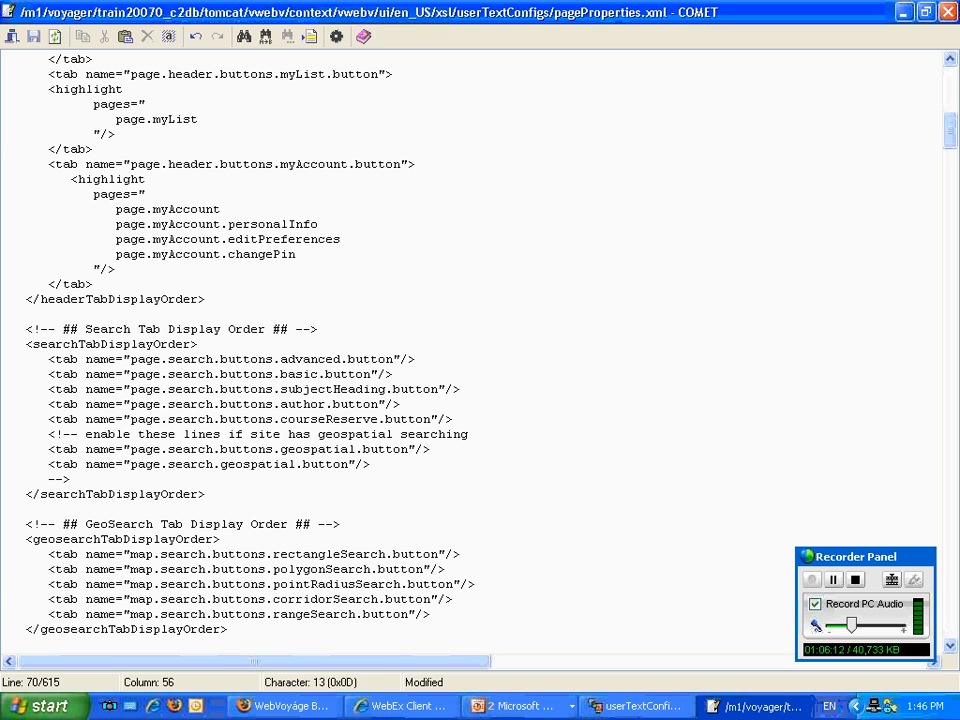
click(33, 36)
Switch to Firefox and reload the Basic Search page to check the new search tab order.
click(520, 706)
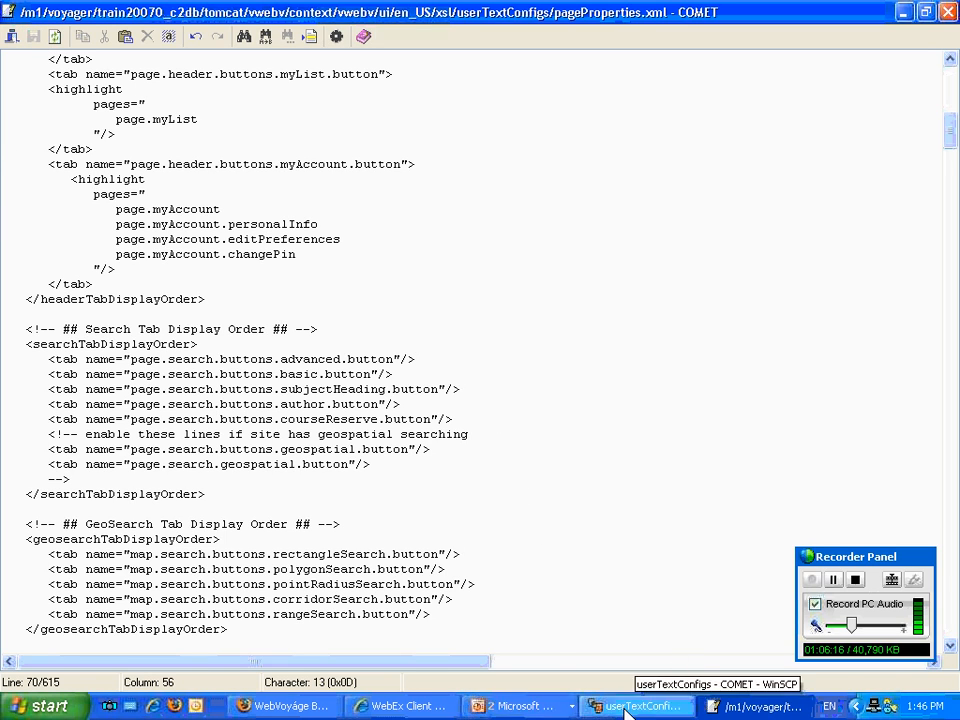
click(288, 710)
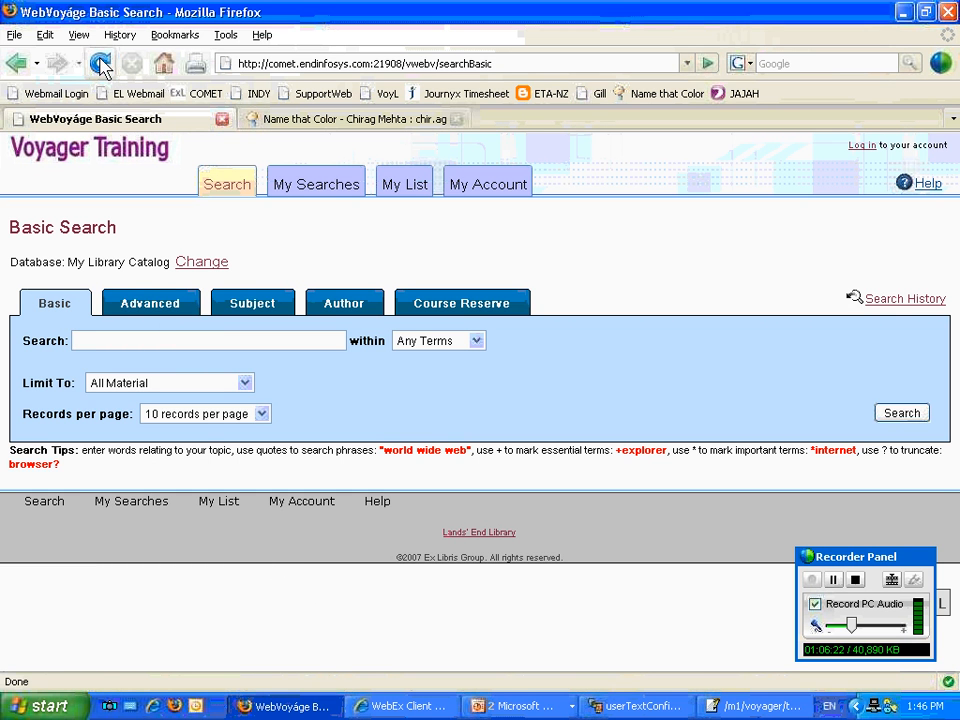
click(101, 64)
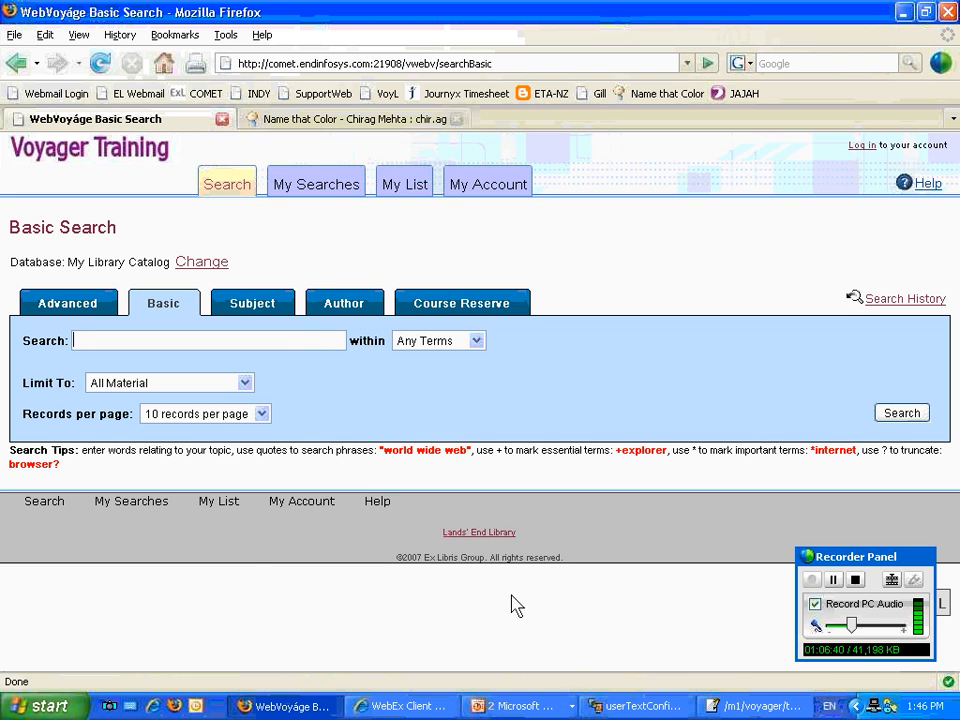
List page.searchAdvanced before page.searchBasic under headerTabDisplayOrder in pageProperties.xml, save the file, and switch to Firefox.
click(735, 710)
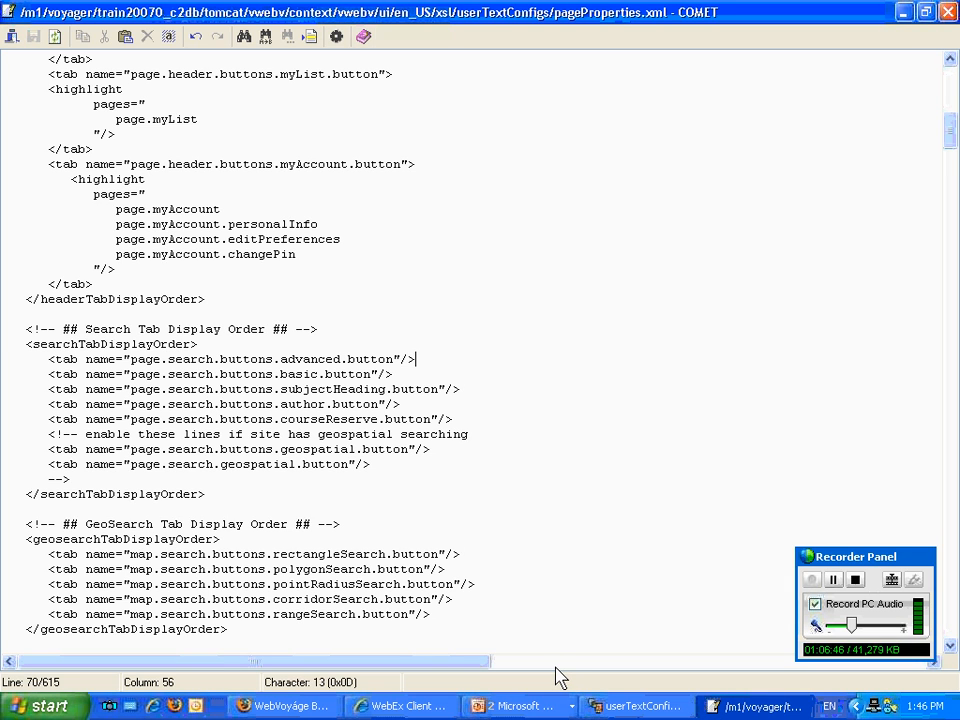
scroll(560, 678, down, 4)
scroll(560, 678, up, 10)
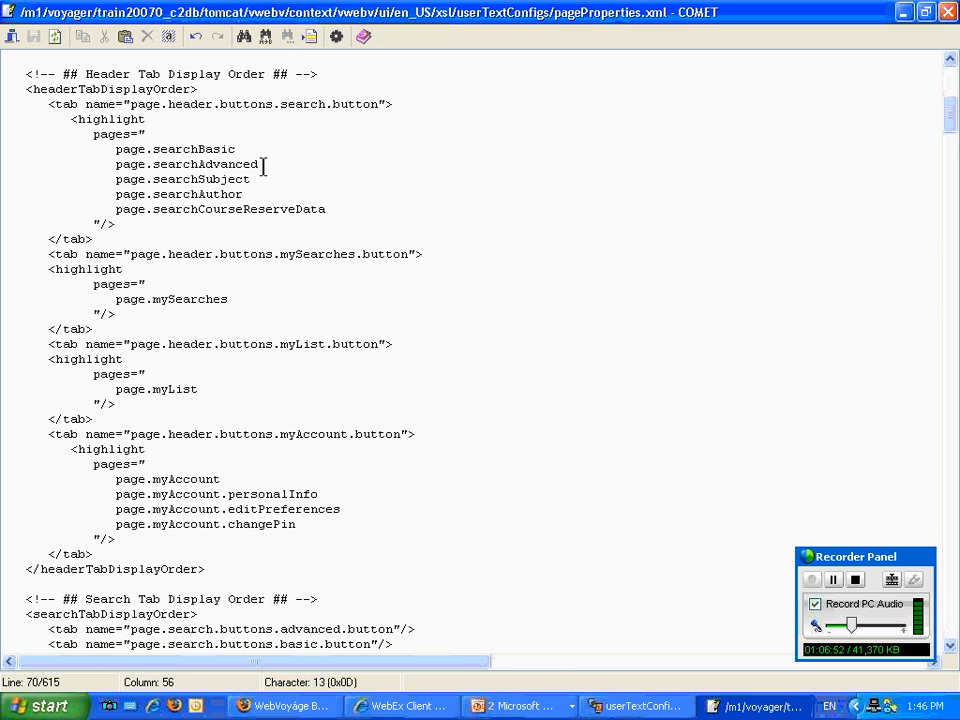
drag(260, 165, 6, 171)
key(Delete)
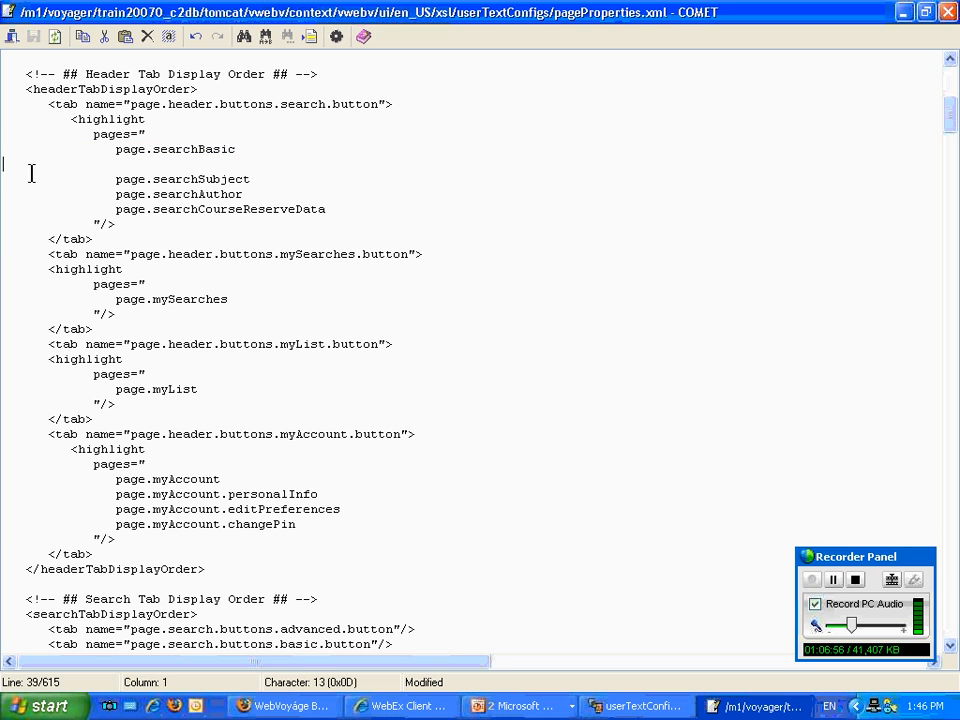
key(Delete)
key(ctrl+z)
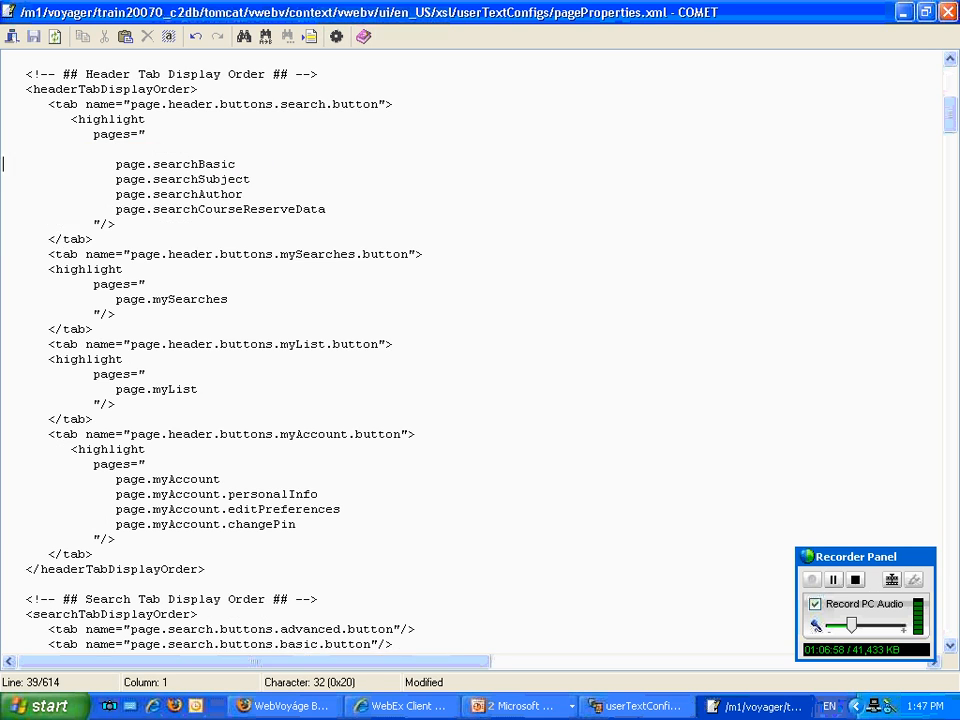
key(ctrl+z)
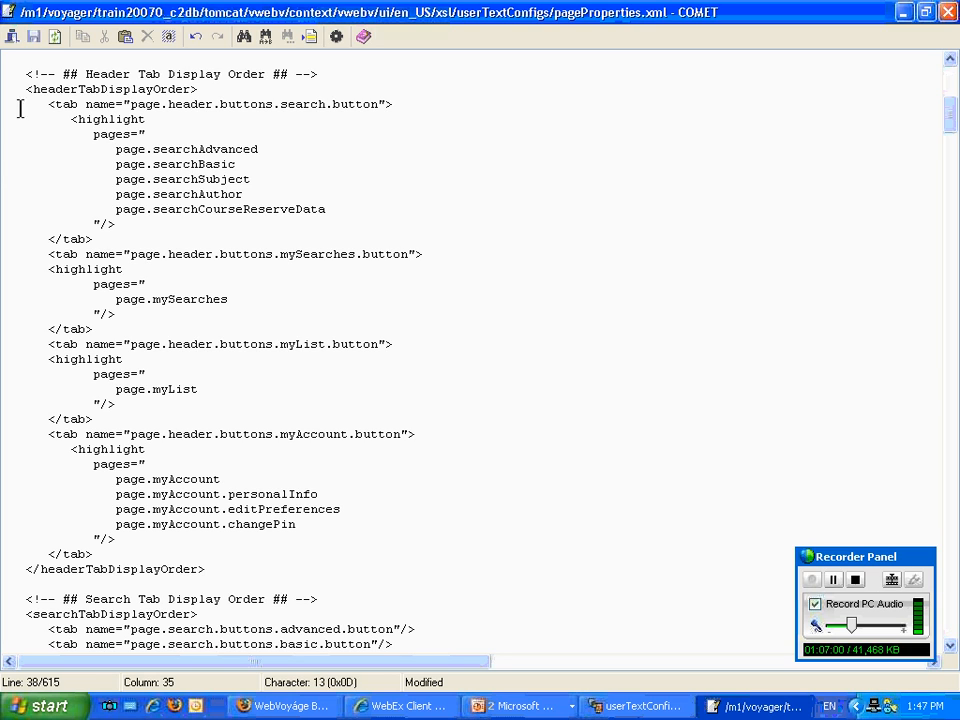
click(33, 36)
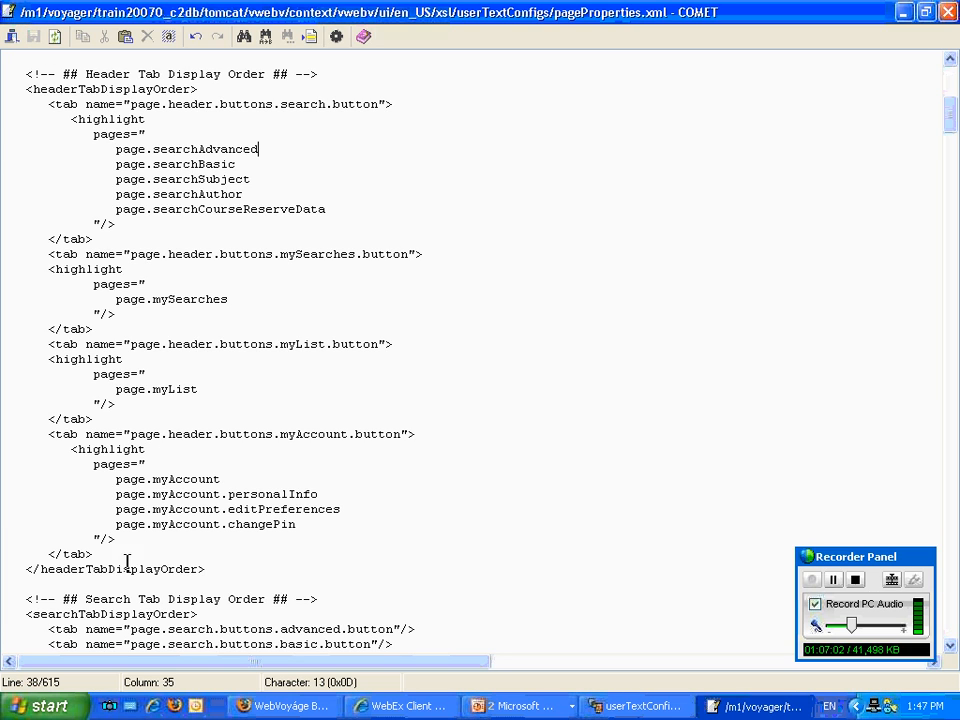
click(311, 710)
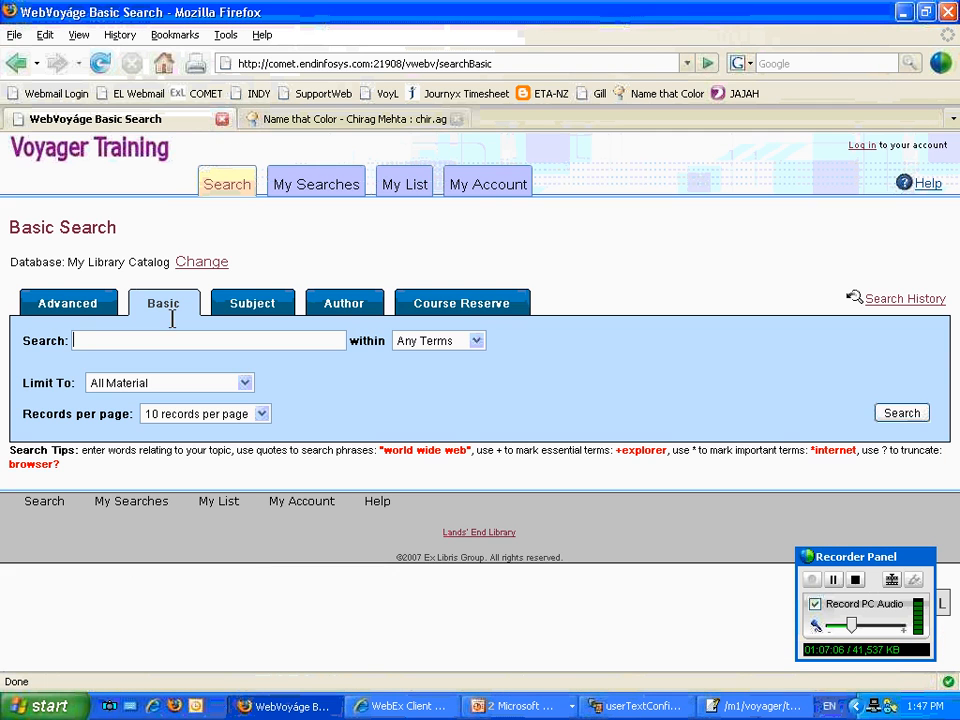
Reload the Basic Search page to check the tab order and return to pageProperties.xml.
click(99, 64)
click(750, 706)
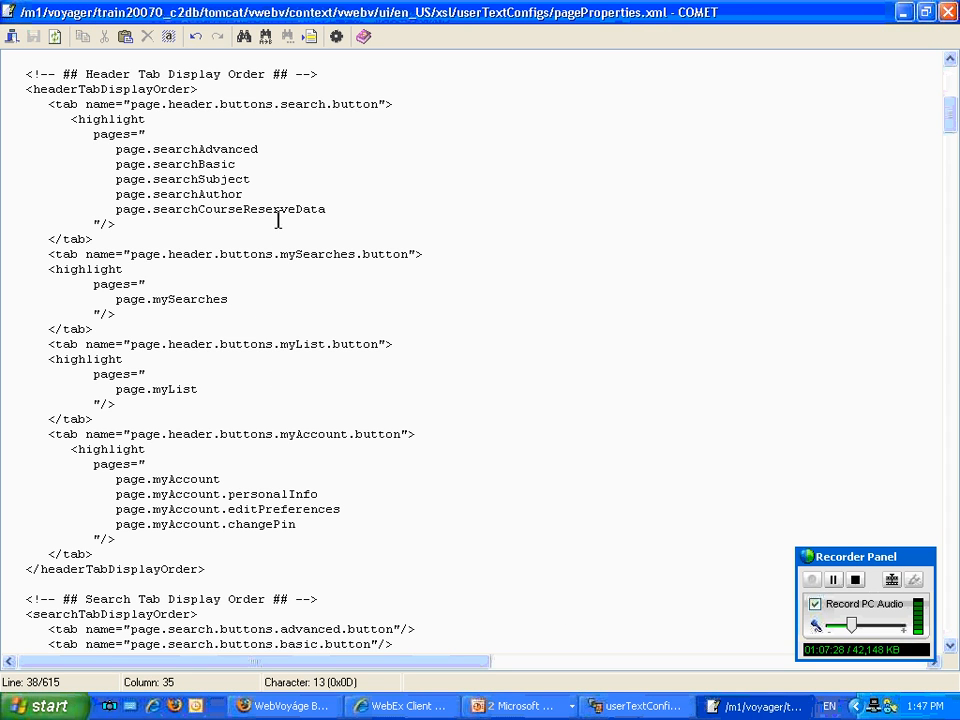
Move the page.searchAdvanced line below page.searchBasic in the header search button's highlight pages.
triple_click(271, 145)
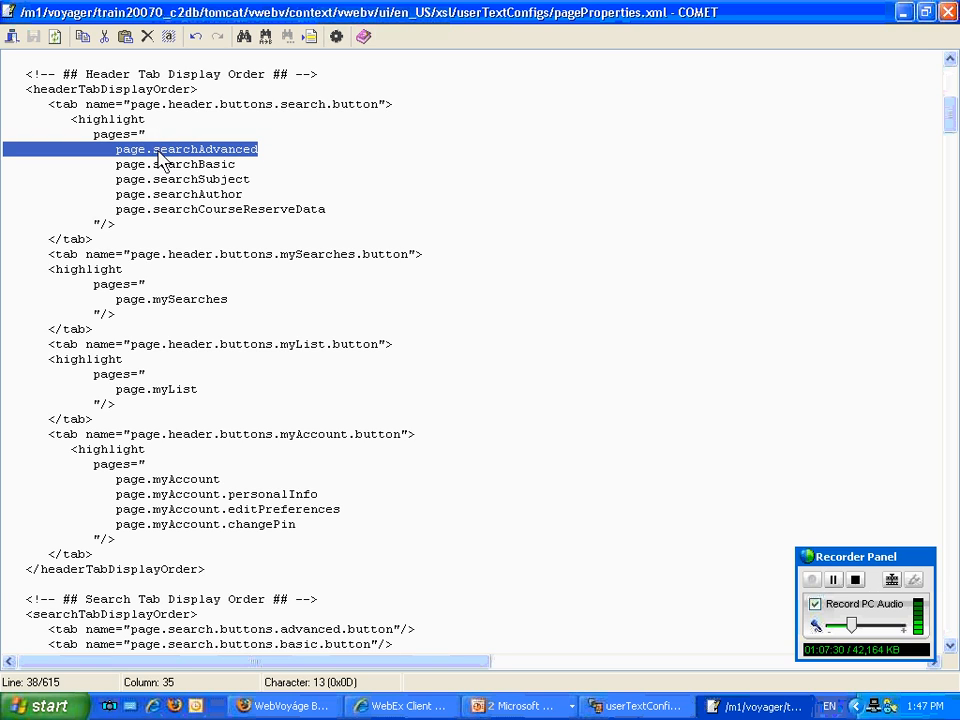
key(ctrl+x)
key(Delete)
key(Down)
key(Return)
key(Up)
key(ctrl+v)
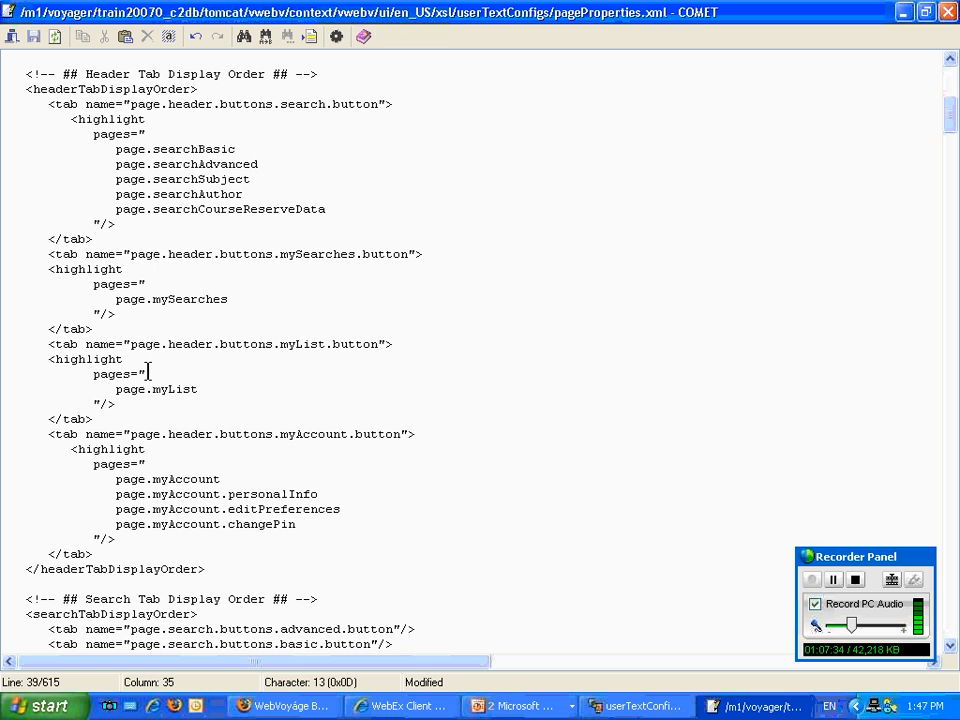
Move the page.search.buttons.advanced.button tab line below the basic button line in searchTabDisplayOrder and save the file.
scroll(204, 535, down, 6)
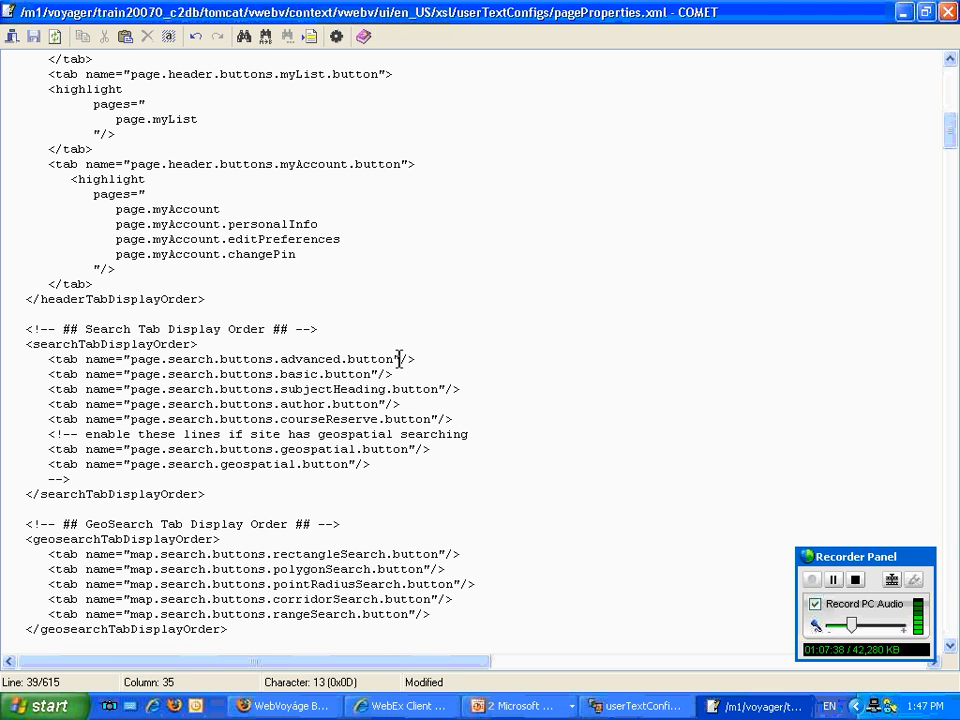
drag(418, 358, 9, 366)
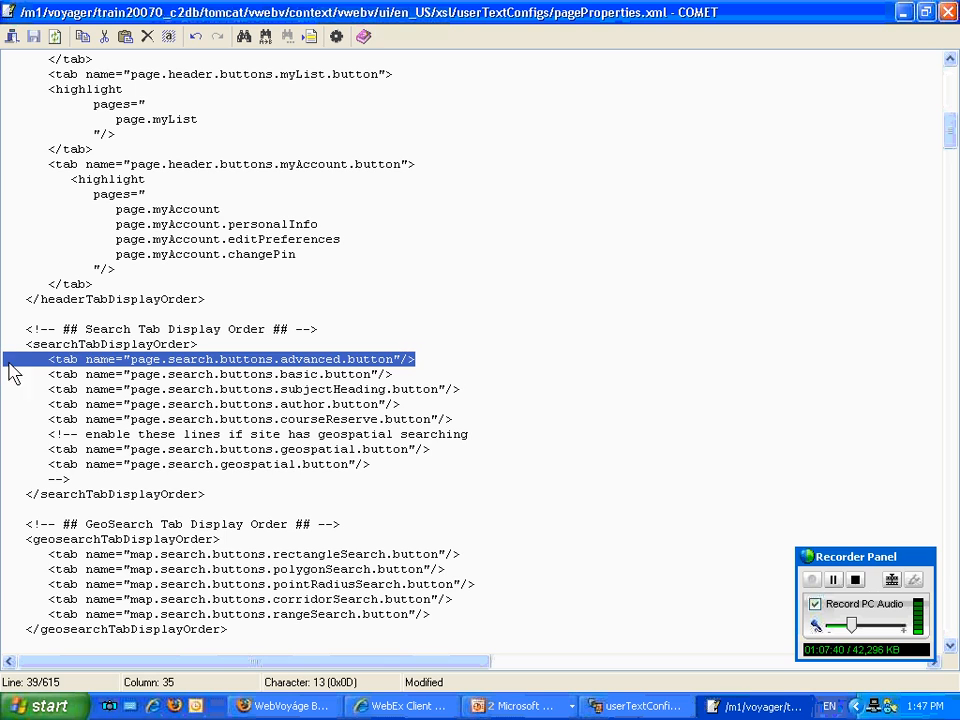
key(Delete)
key(Delete)
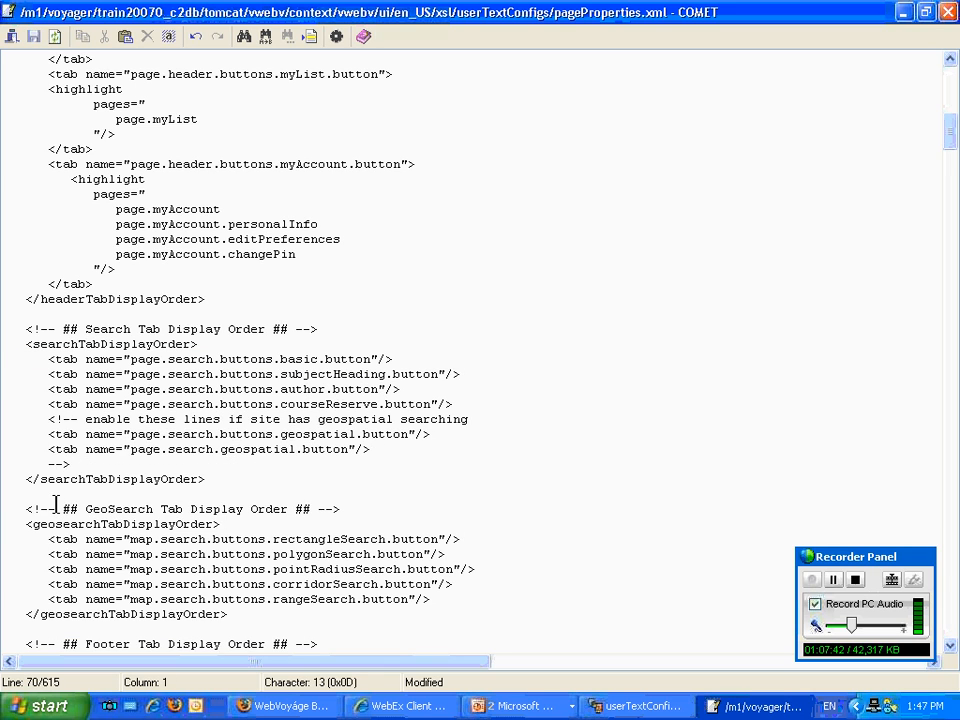
key(Return)
key(ctrl+v)
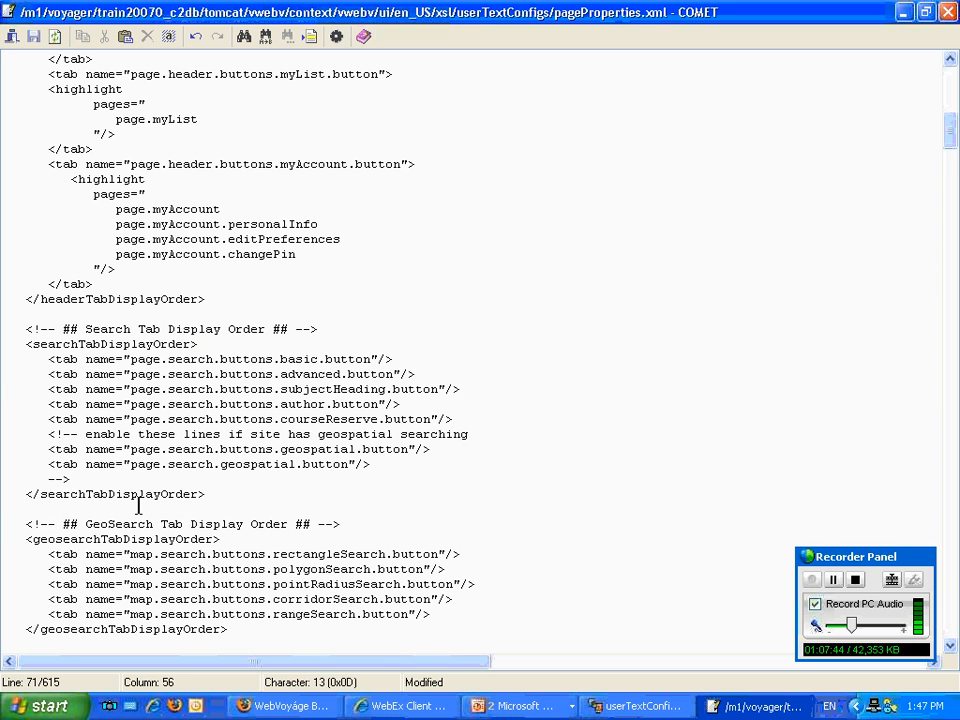
click(33, 36)
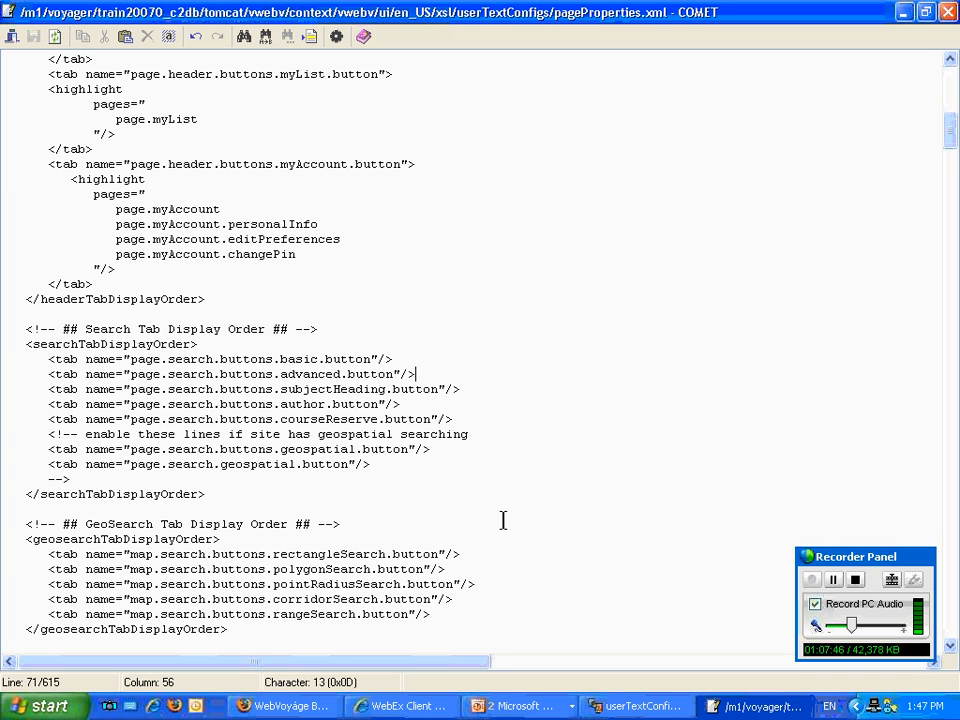
View the footer tab and browse bar button order sections and go to line 122 of the file.
scroll(512, 517, down, 8)
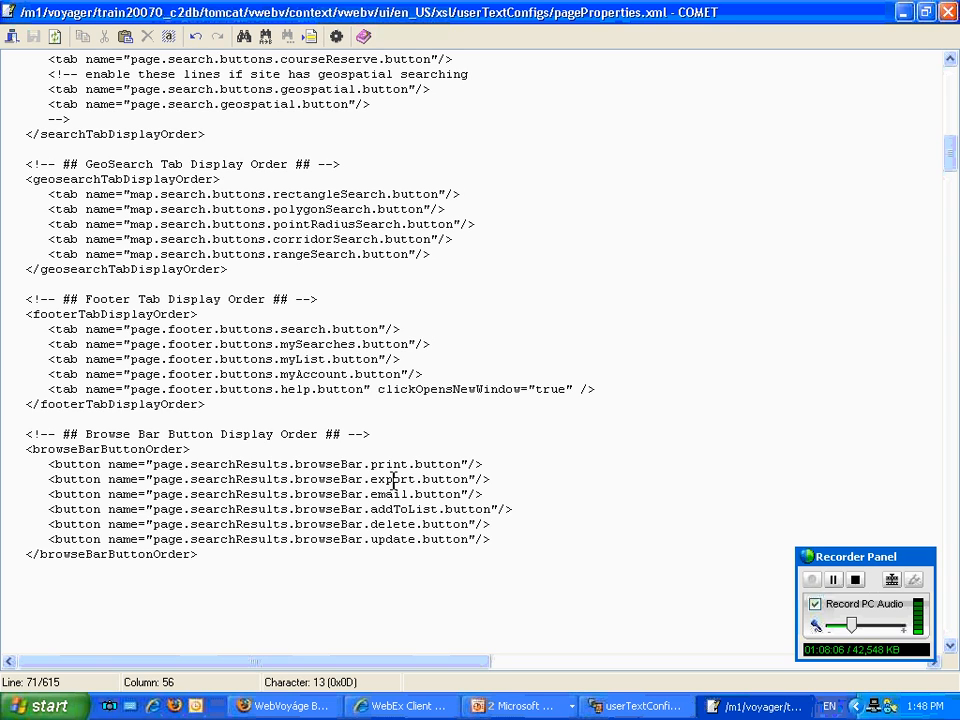
click(310, 36)
text(122)
key(Return)
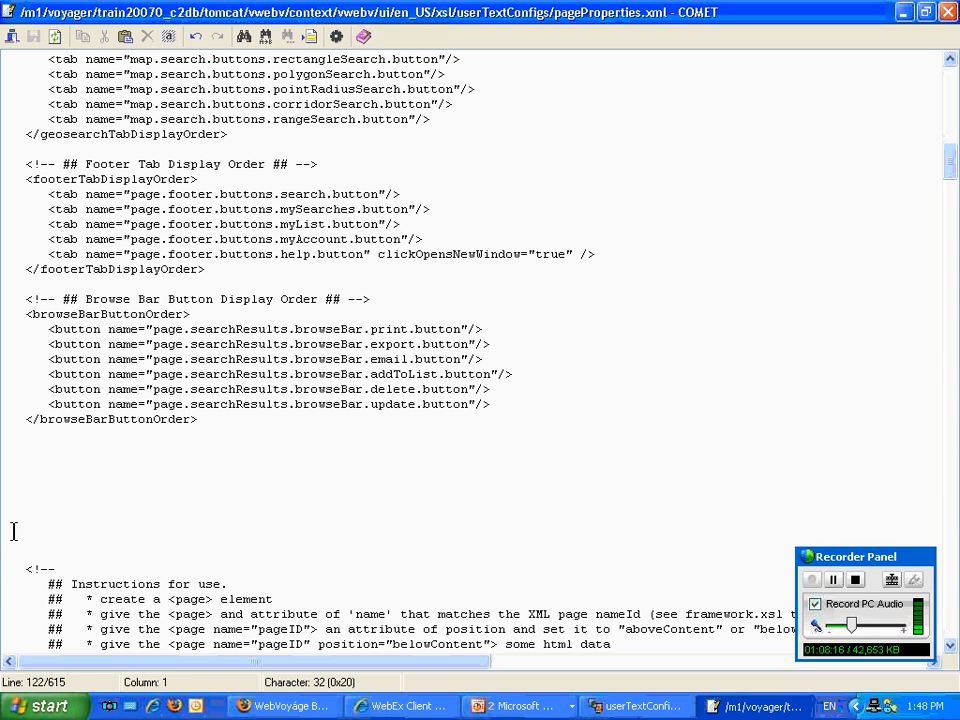
Find "Search tips" in pageProperties.xml and place the cursor at the start of the matching line.
click(20, 570)
click(243, 40)
text(Search ti)
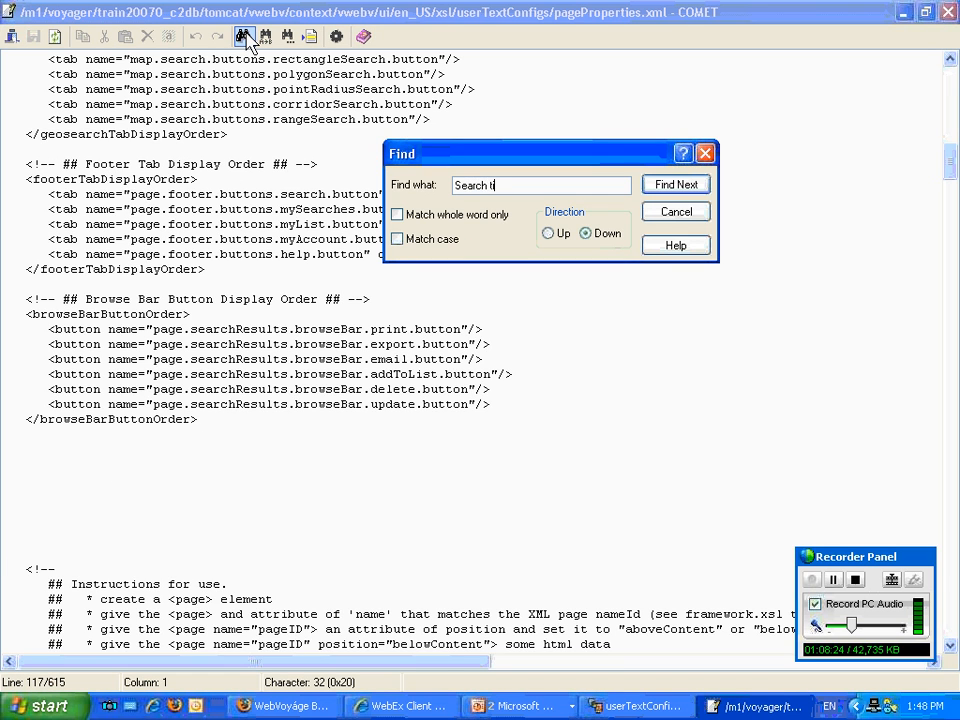
text(ps)
key(Return)
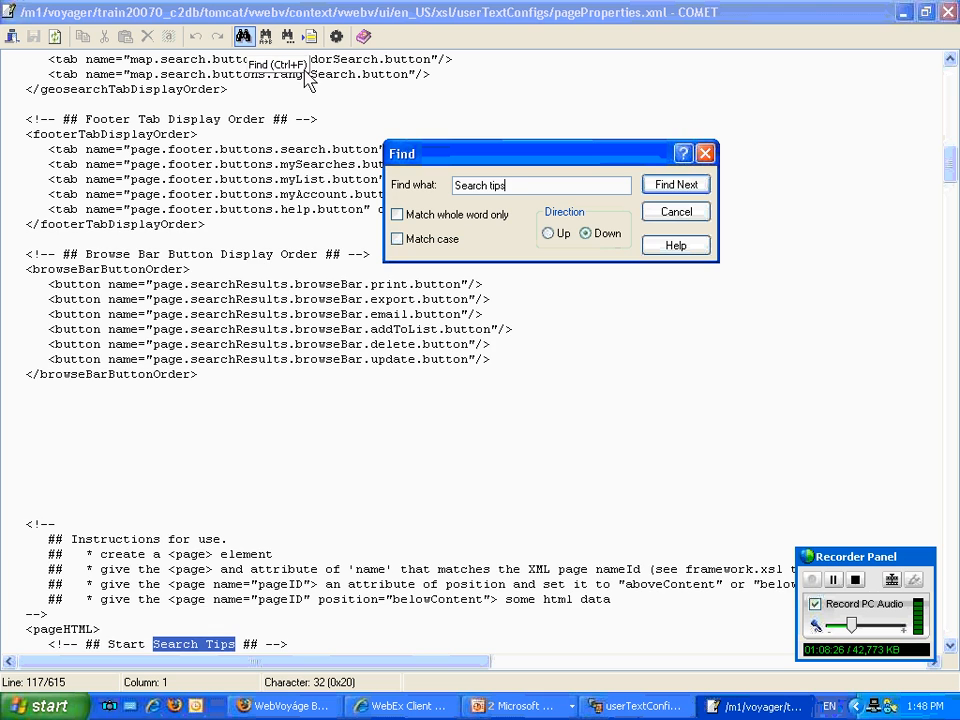
click(673, 212)
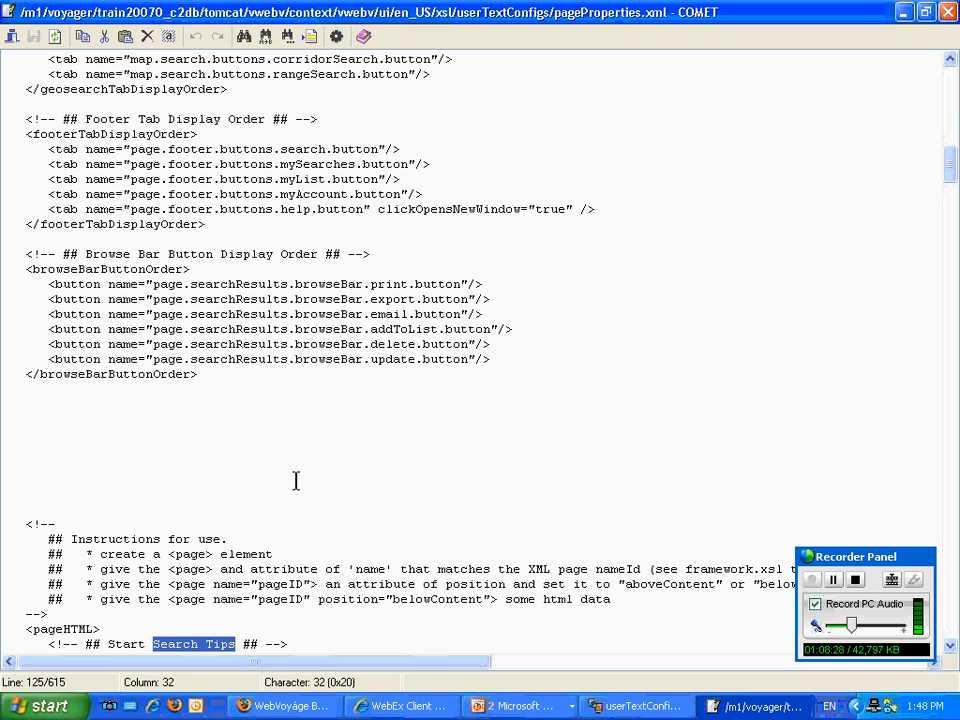
click(3, 640)
Examine the pageHTML section's search tips and instruction texts for each search page.
scroll(3, 637, down, 4)
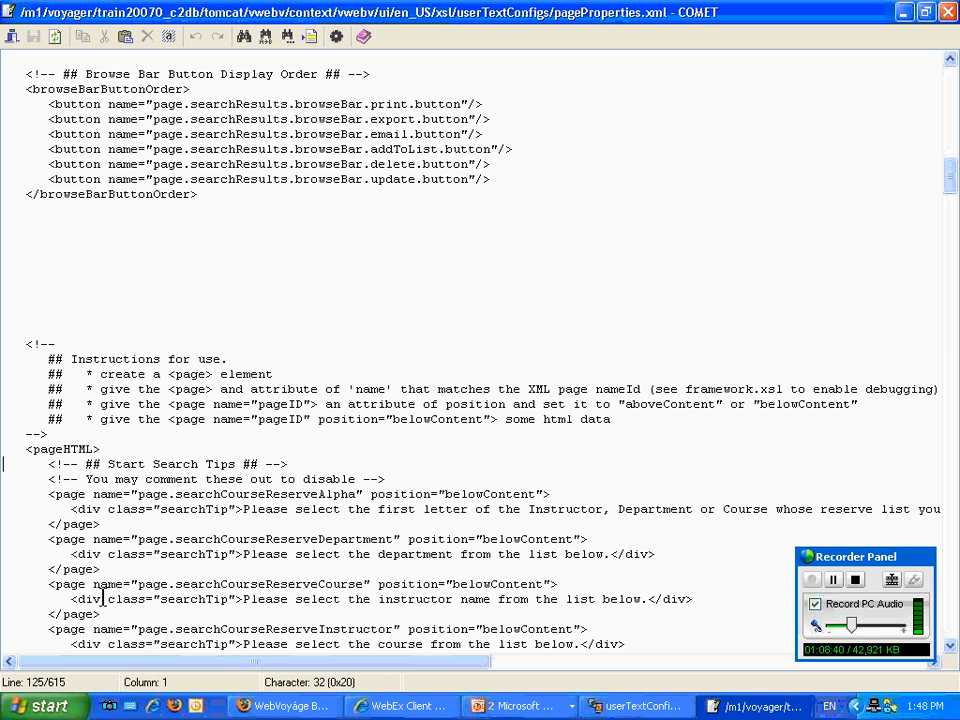
scroll(85, 552, down, 2)
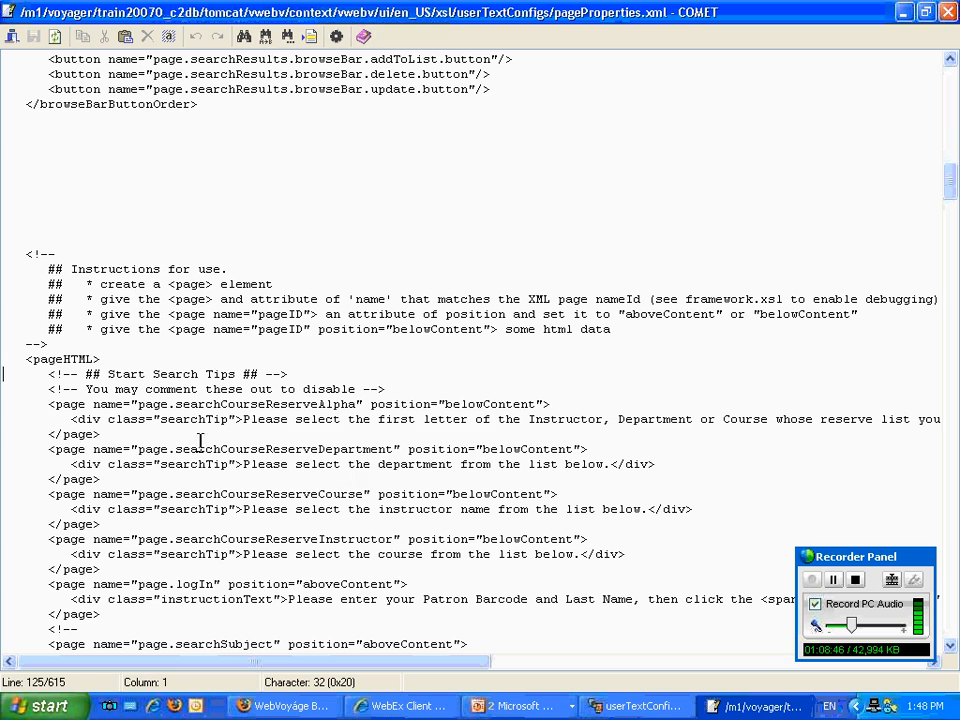
scroll(185, 435, down, 2)
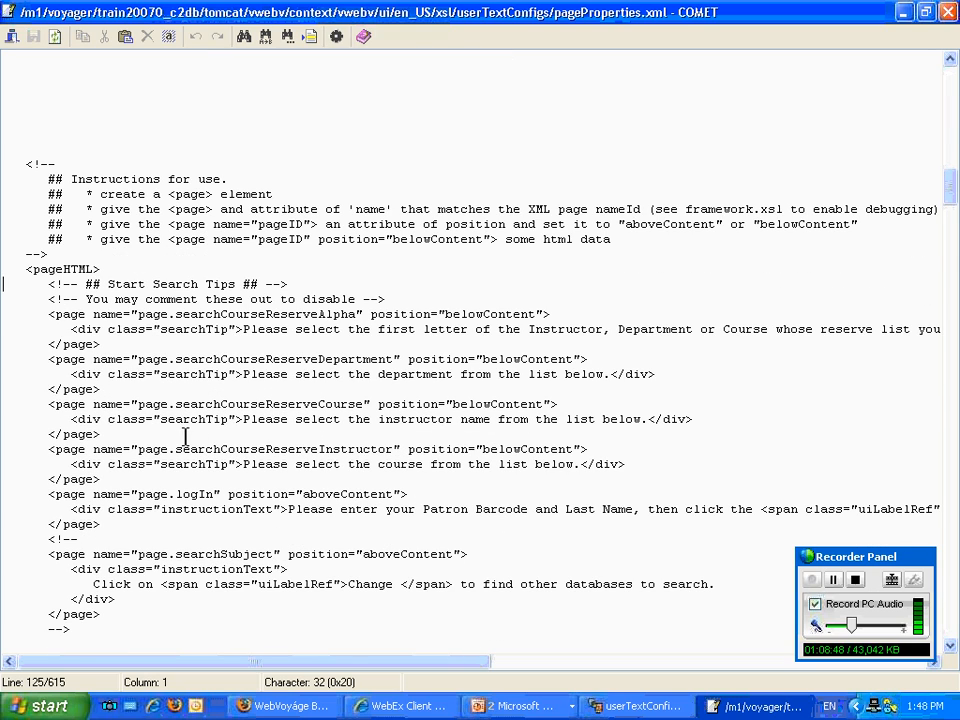
scroll(58, 451, down, 1)
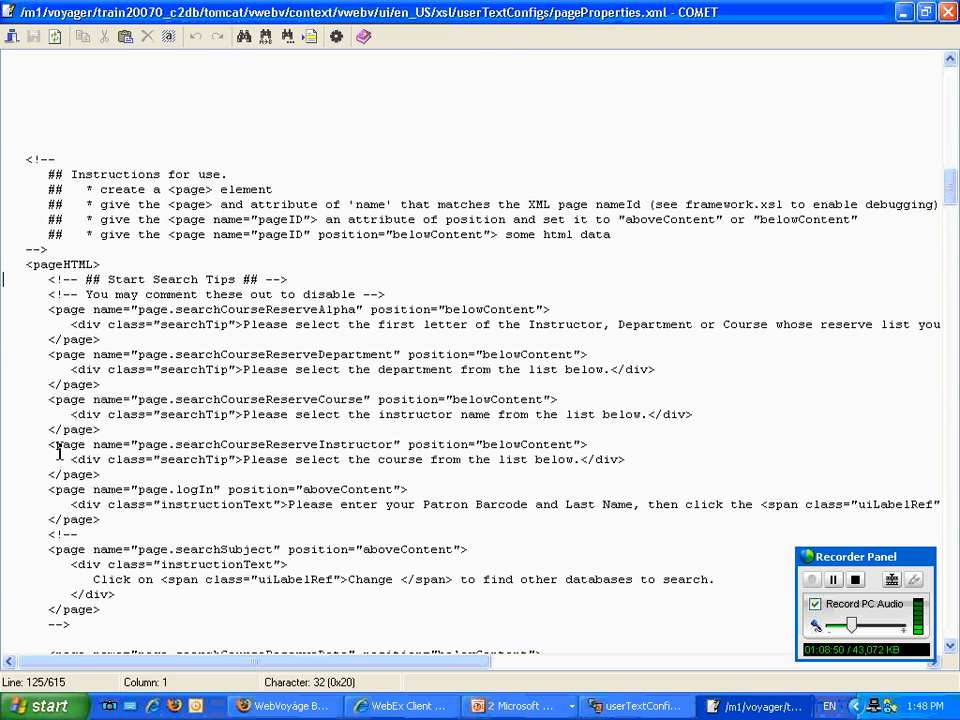
scroll(58, 451, down, 8)
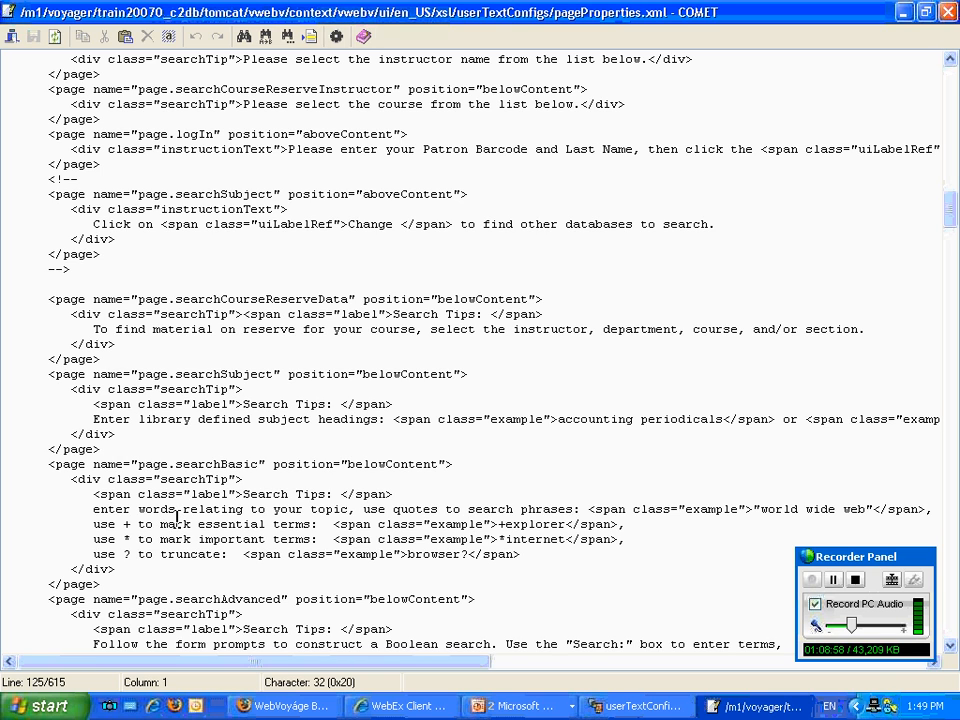
scroll(176, 518, down, 4)
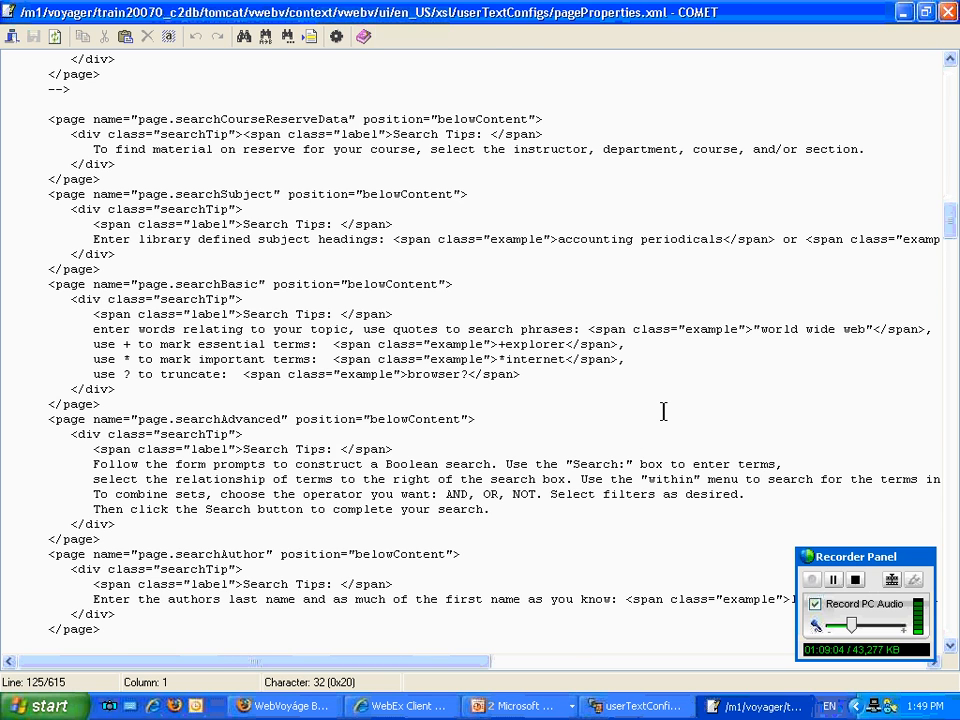
scroll(663, 411, down, 4)
scroll(663, 408, down, 2)
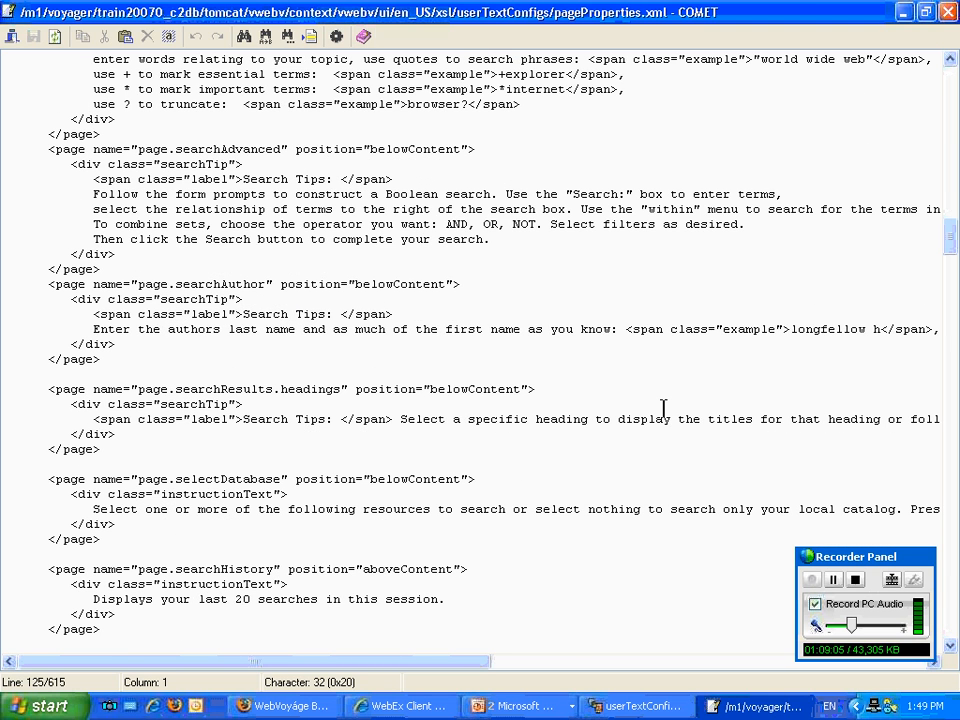
scroll(663, 408, down, 4)
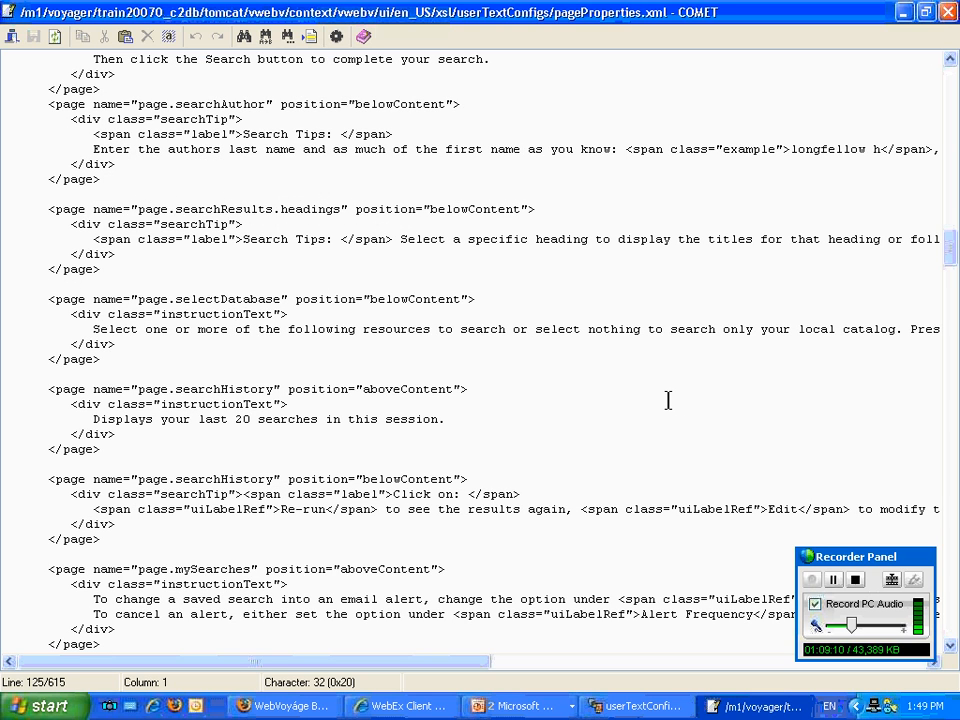
Find "hover text" in the file and examine the instructions and elementTitles entries there.
click(245, 36)
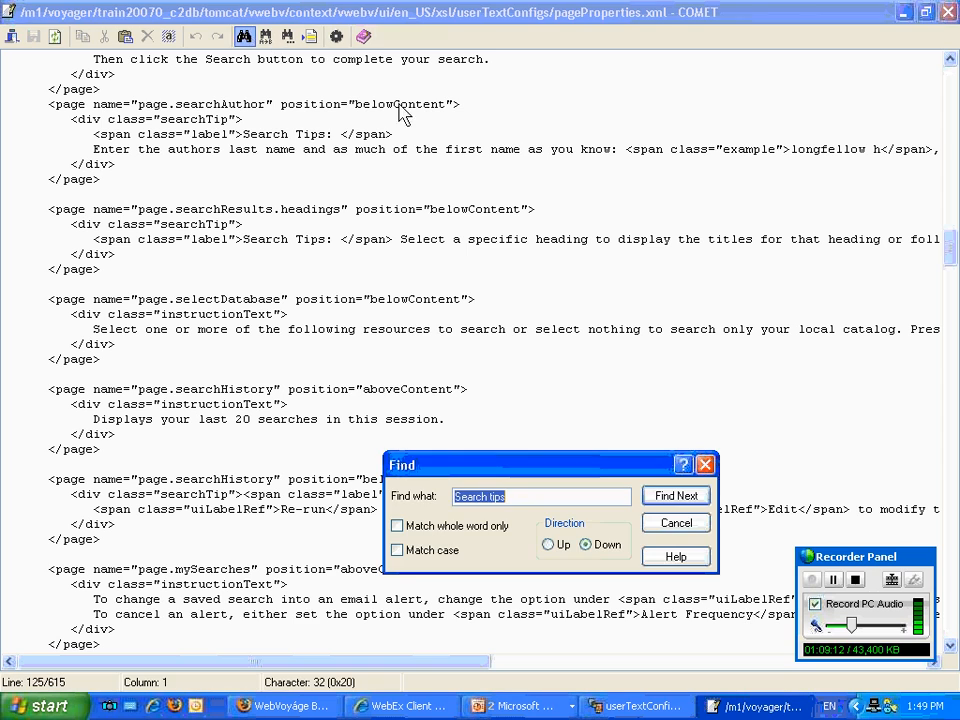
text(hover text)
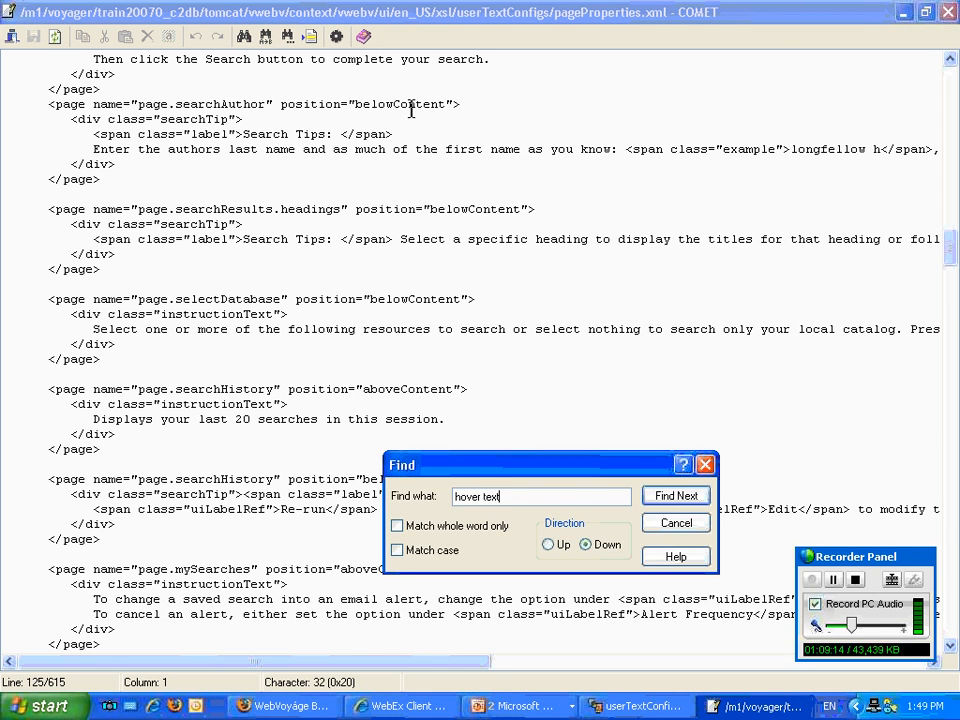
key(Return)
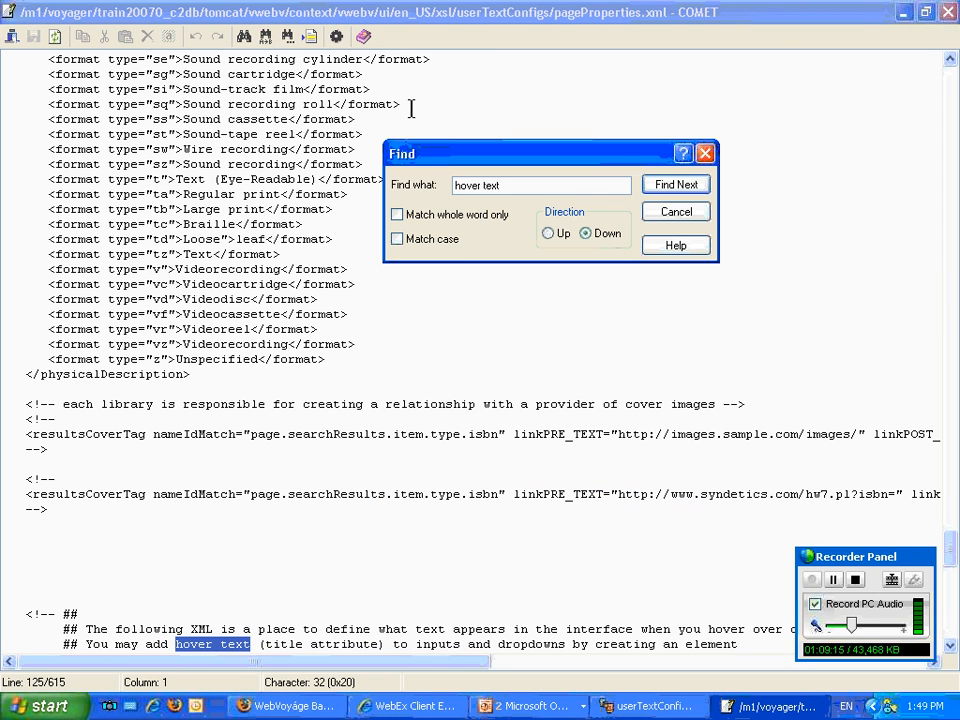
click(680, 215)
scroll(364, 514, down, 4)
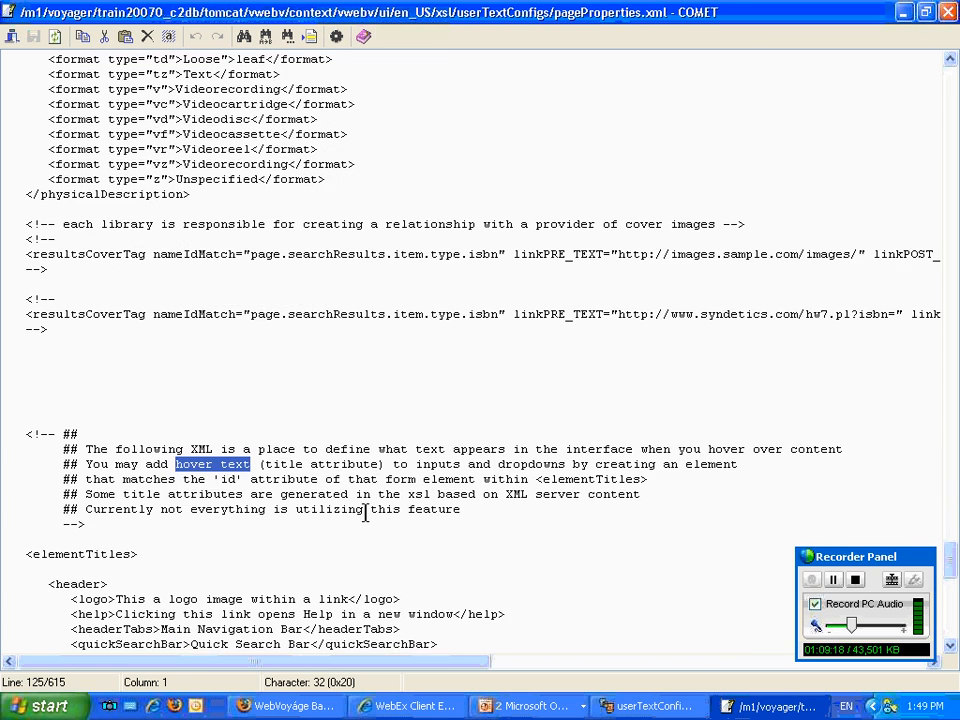
scroll(364, 514, down, 2)
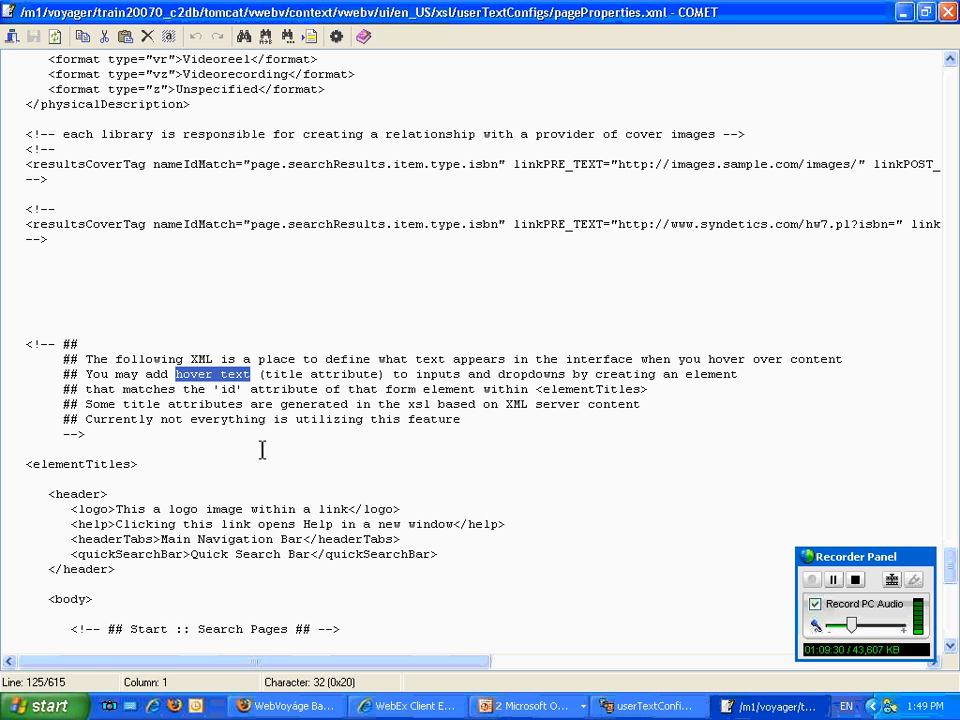
scroll(541, 582, down, 2)
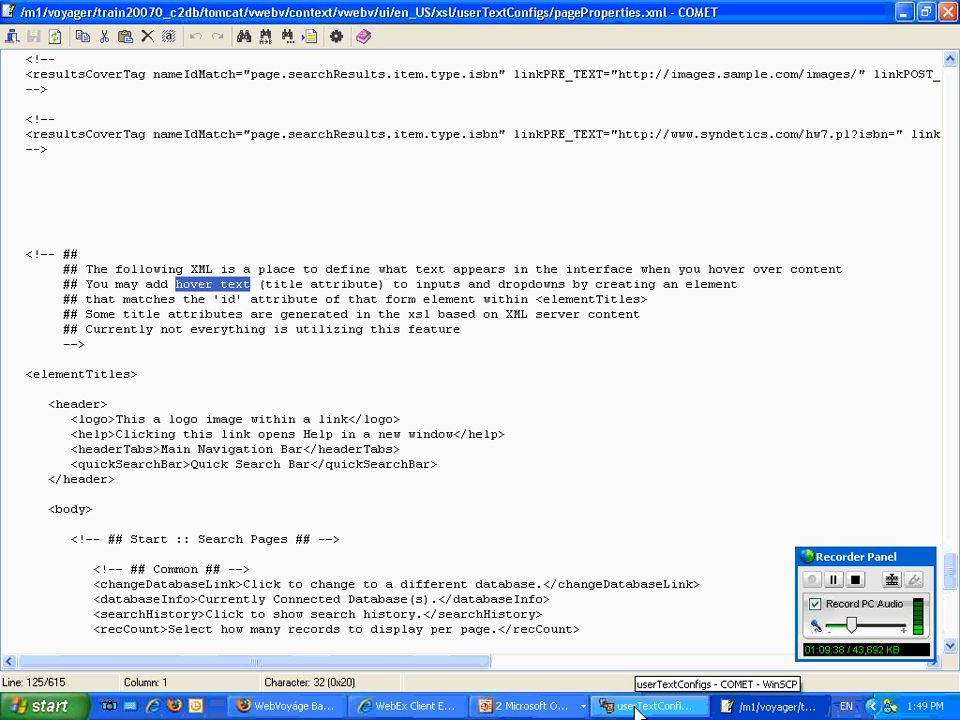
Close pageProperties.xml and switch to the PowerPoint slide show.
click(940, 13)
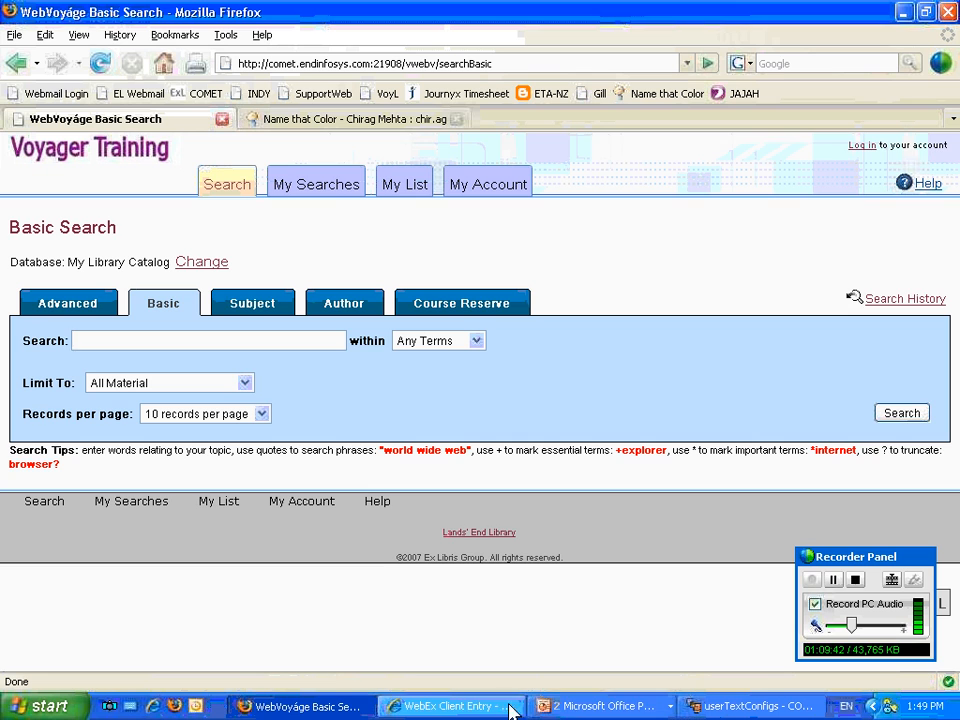
click(592, 706)
click(587, 656)
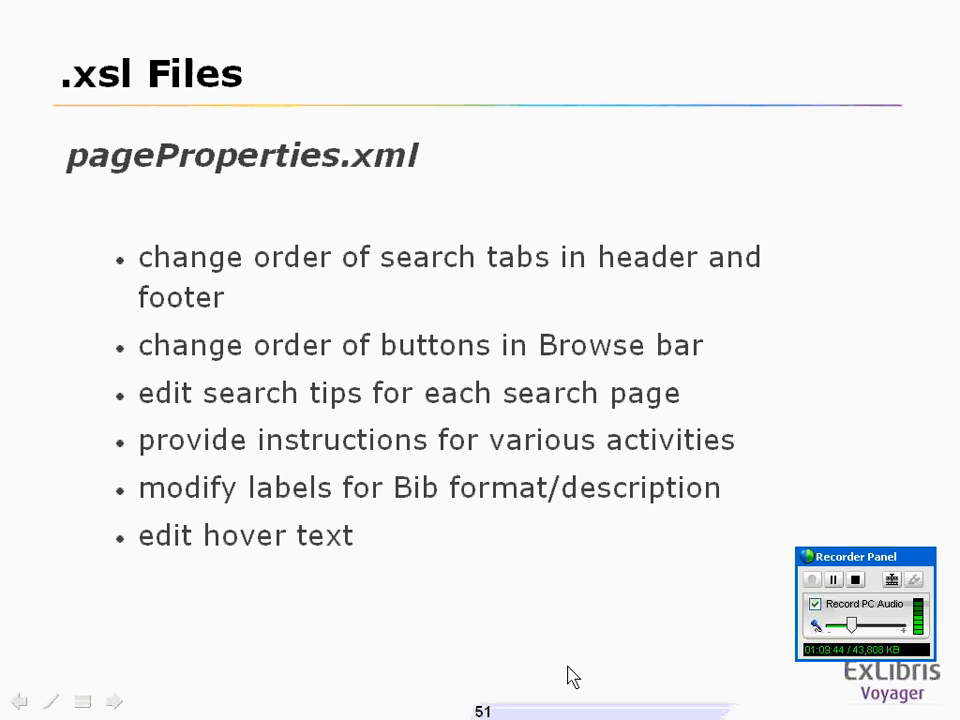
Advance the slide show through limits.xml, the other .xsl files and emailcfg.xml to the emailBody.xsl slide.
click(567, 677)
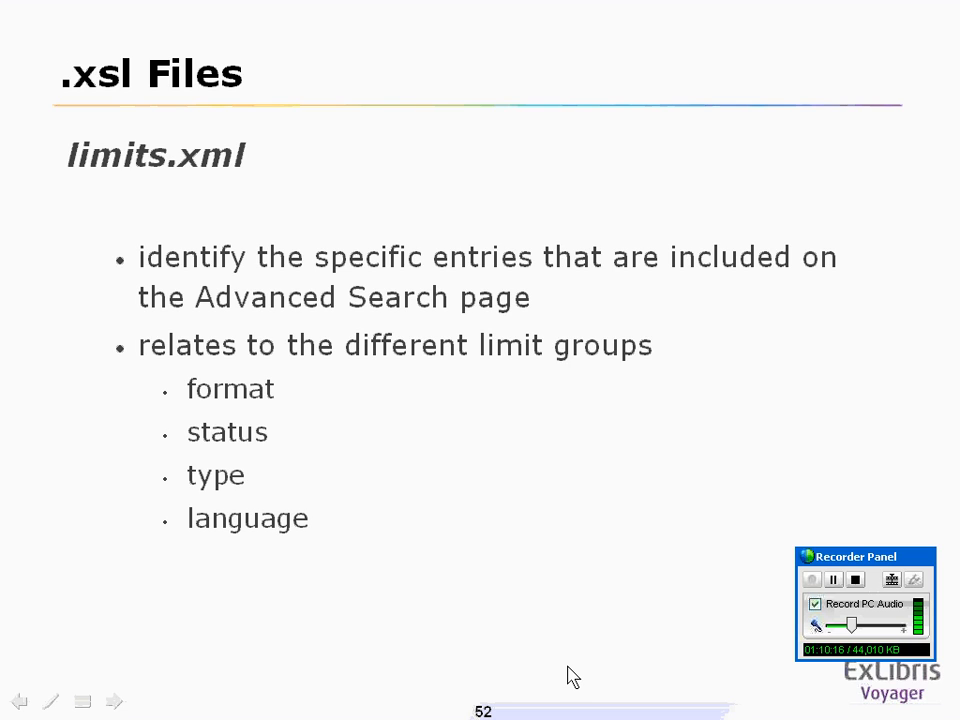
click(567, 677)
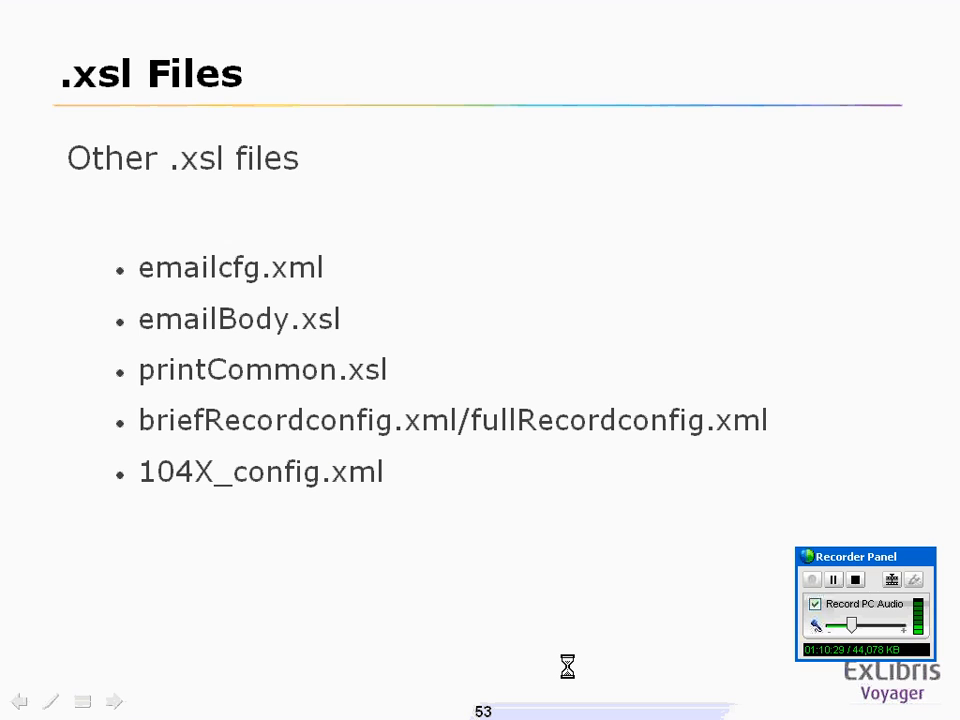
click(568, 667)
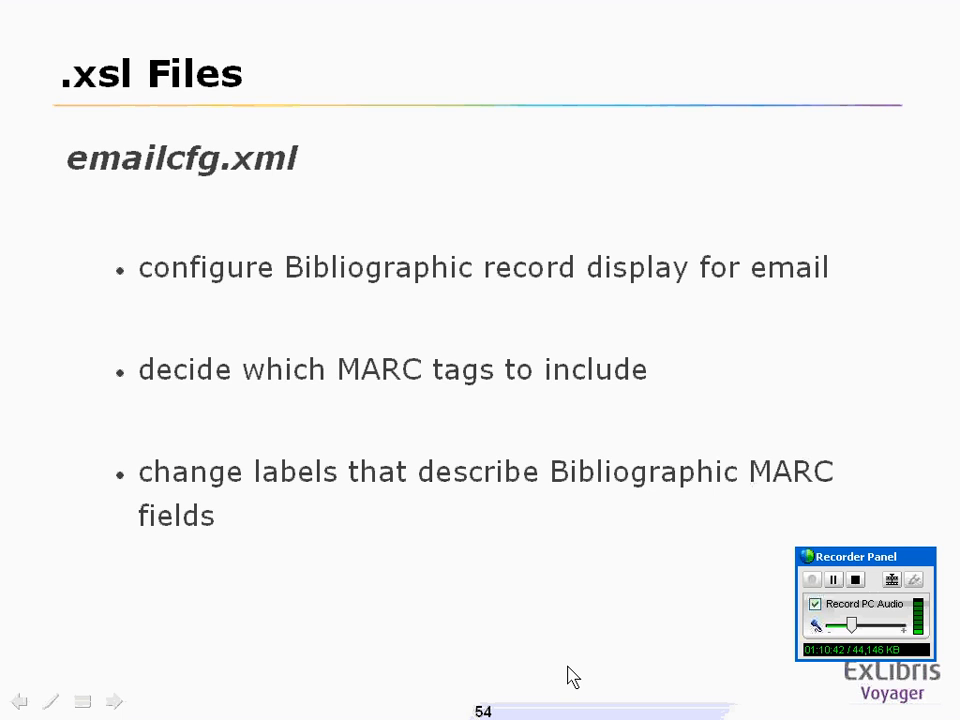
click(567, 677)
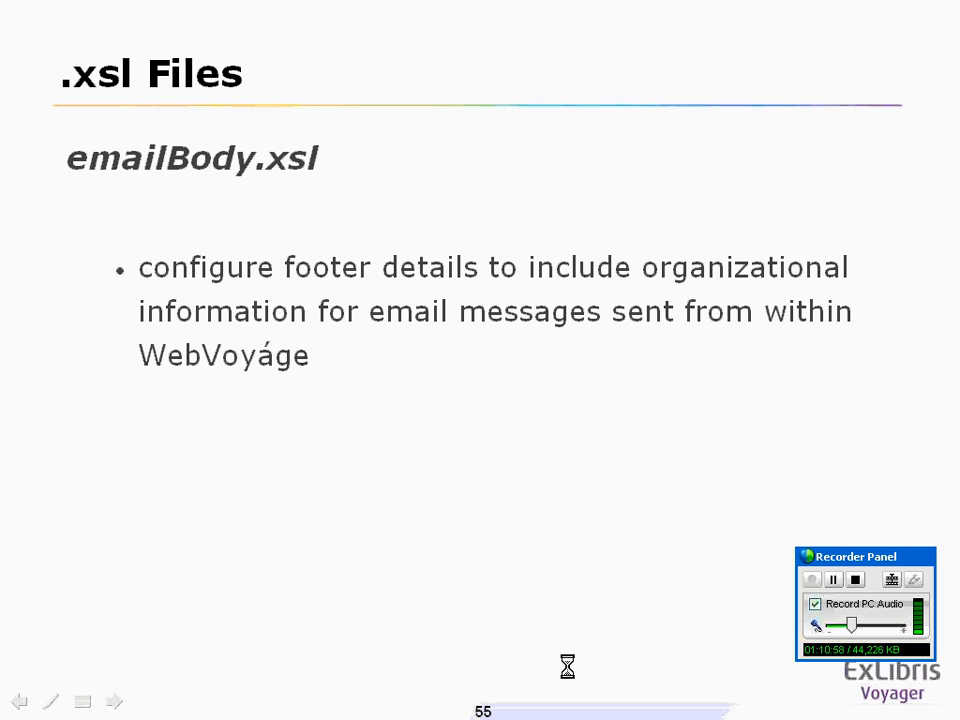
Switch to WinSCP with the remote userTextConfigs folder open.
key(alt+Tab)
key(alt+Tab)
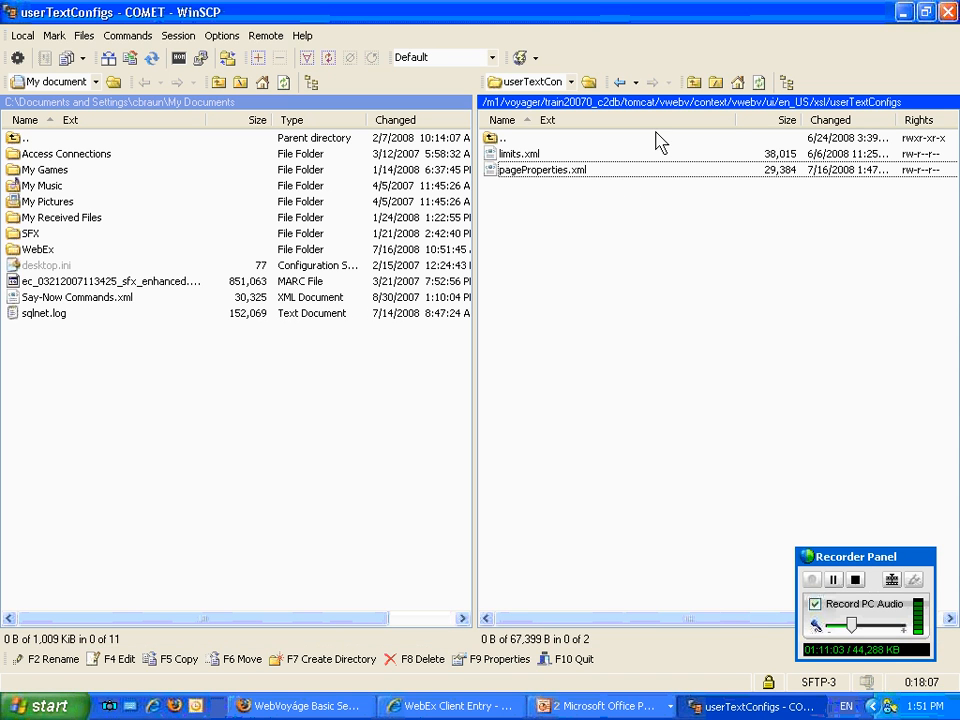
Open emailcfg.xml from the remote xsl/contentLayout/configs folder and maximise its editor window.
click(693, 82)
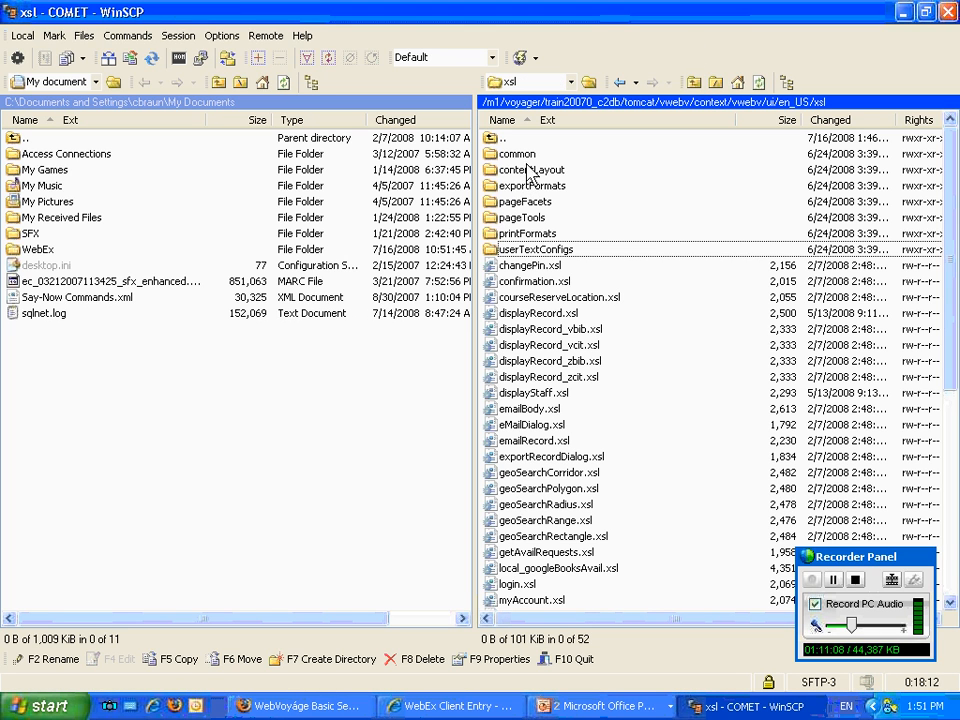
double_click(527, 169)
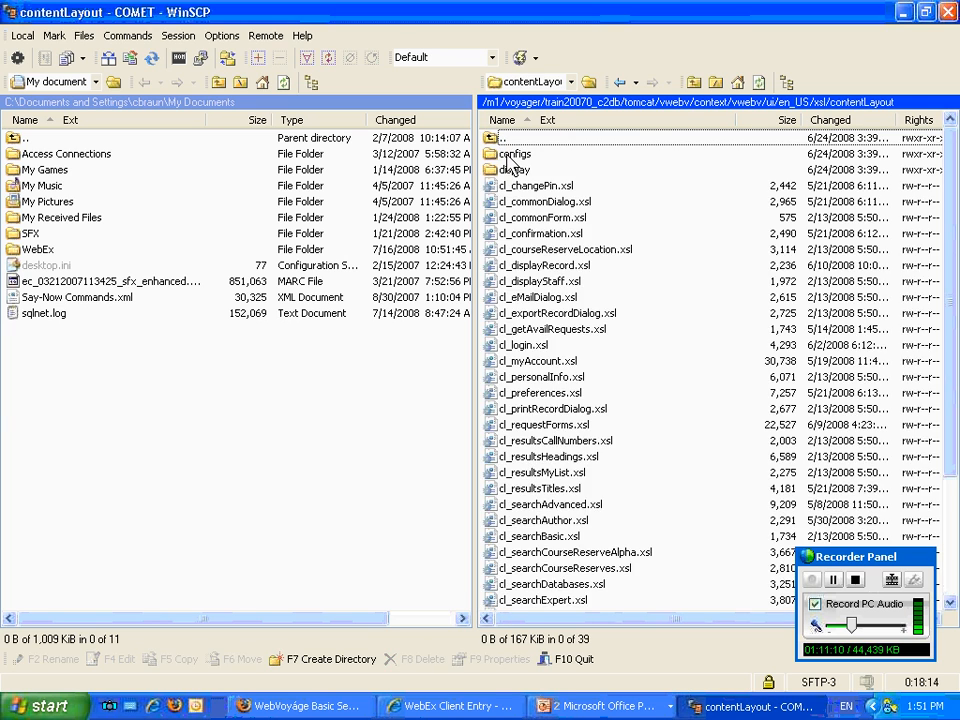
double_click(513, 156)
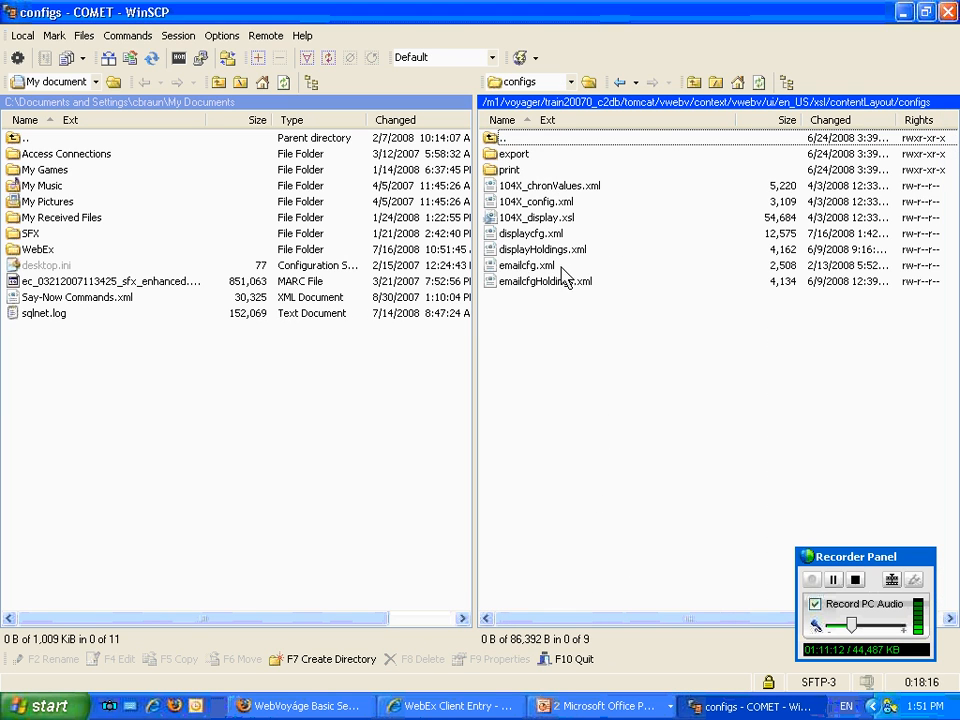
click(521, 268)
double_click(521, 268)
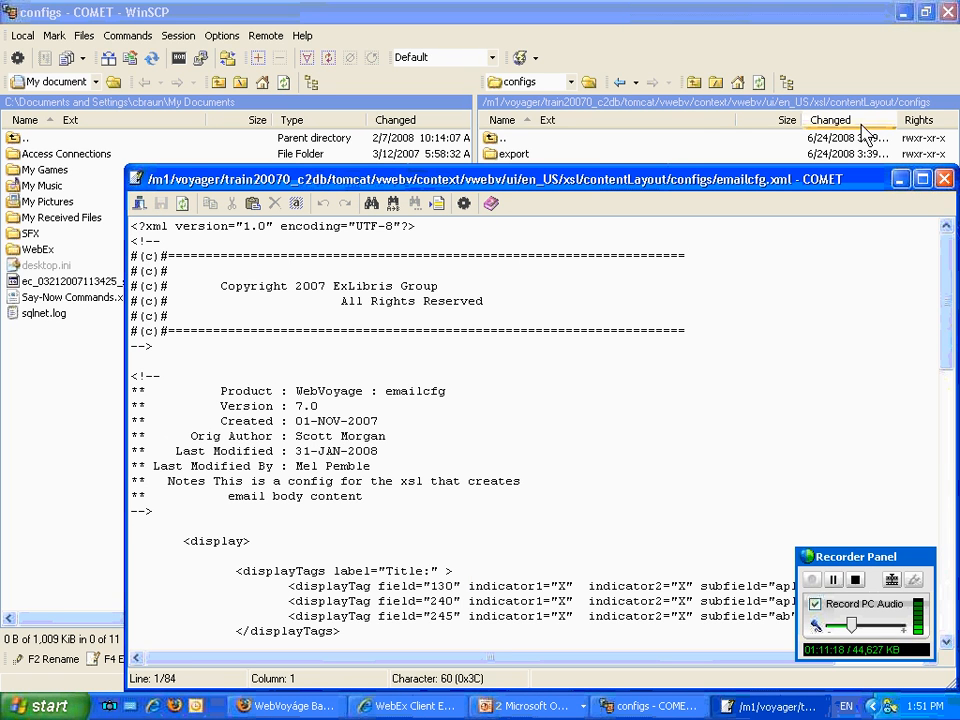
click(922, 179)
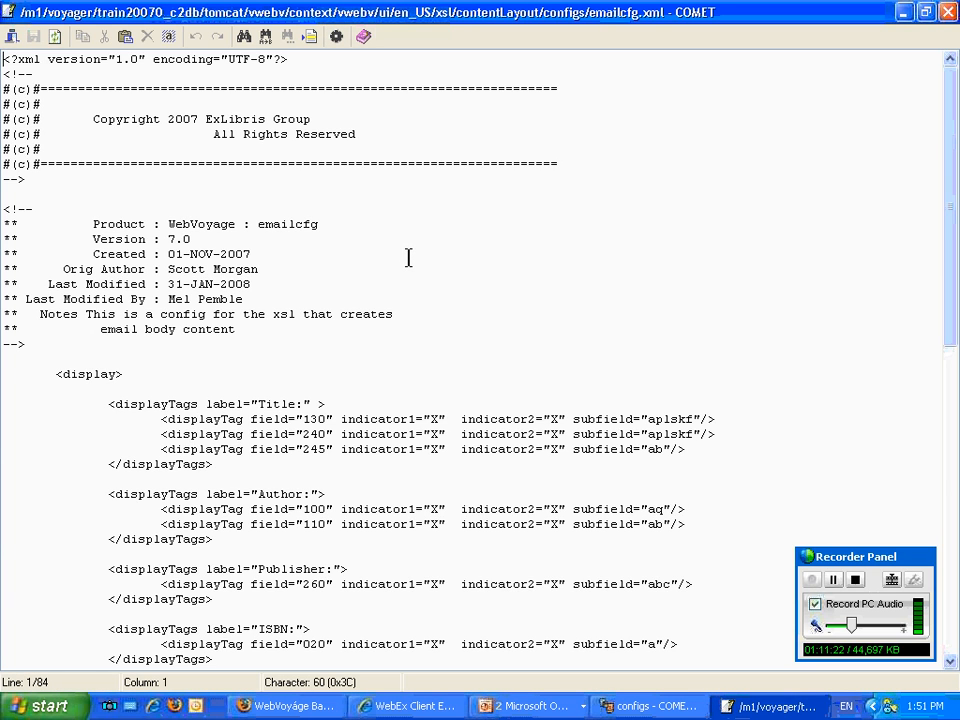
Examine the displayTags and holdingsTags entries throughout emailcfg.xml, then close the file without editing it.
scroll(408, 258, down, 14)
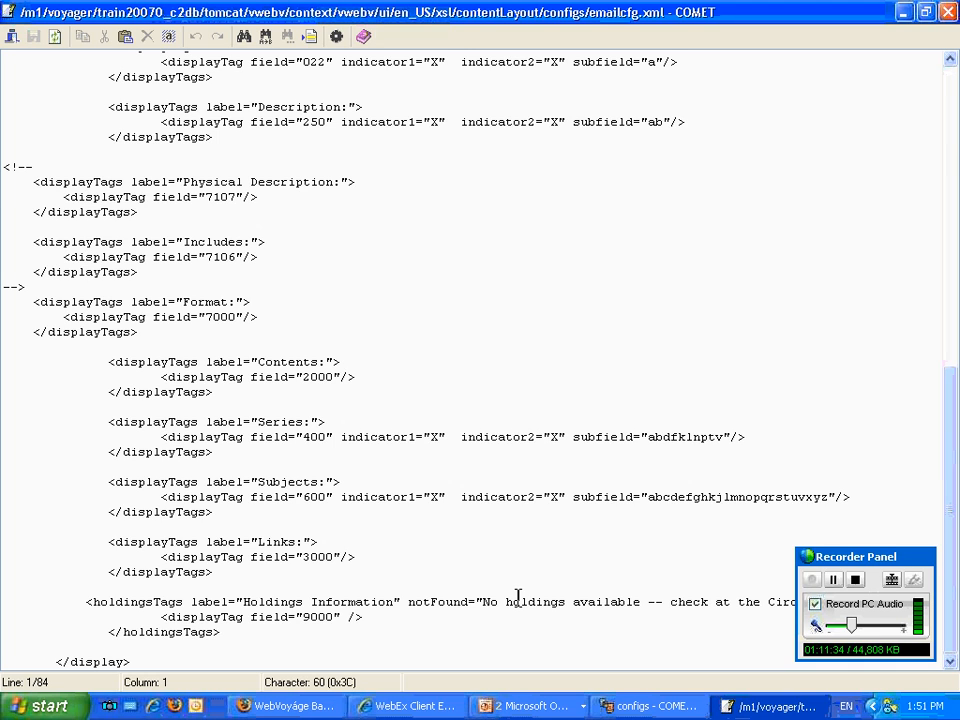
scroll(546, 567, up, 13)
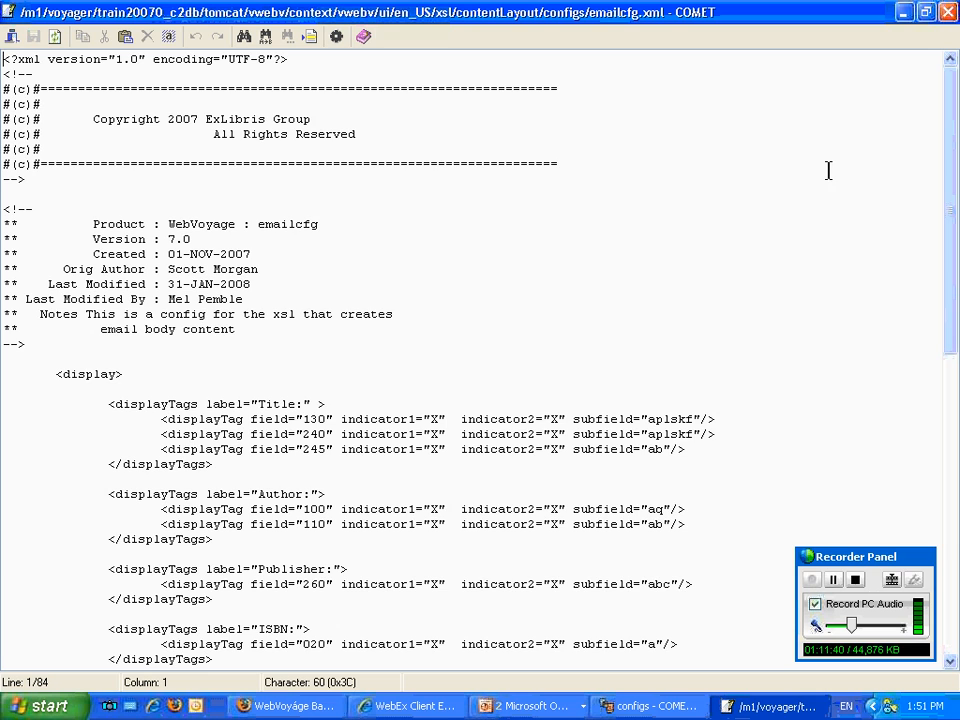
scroll(817, 174, down, 2)
scroll(819, 174, down, 12)
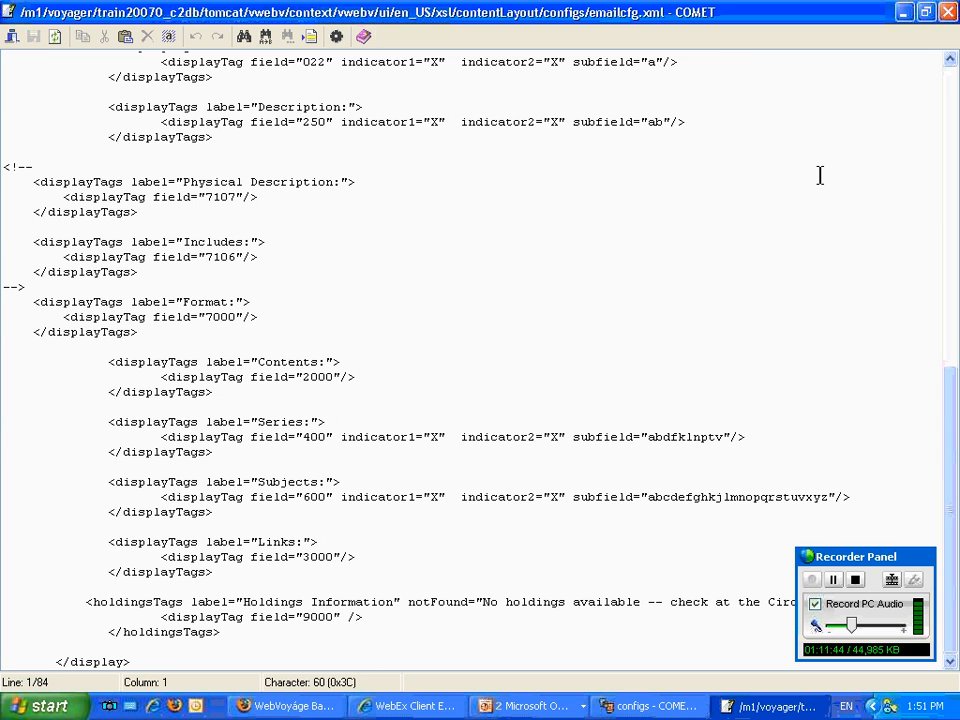
scroll(819, 174, up, 11)
scroll(819, 174, up, 3)
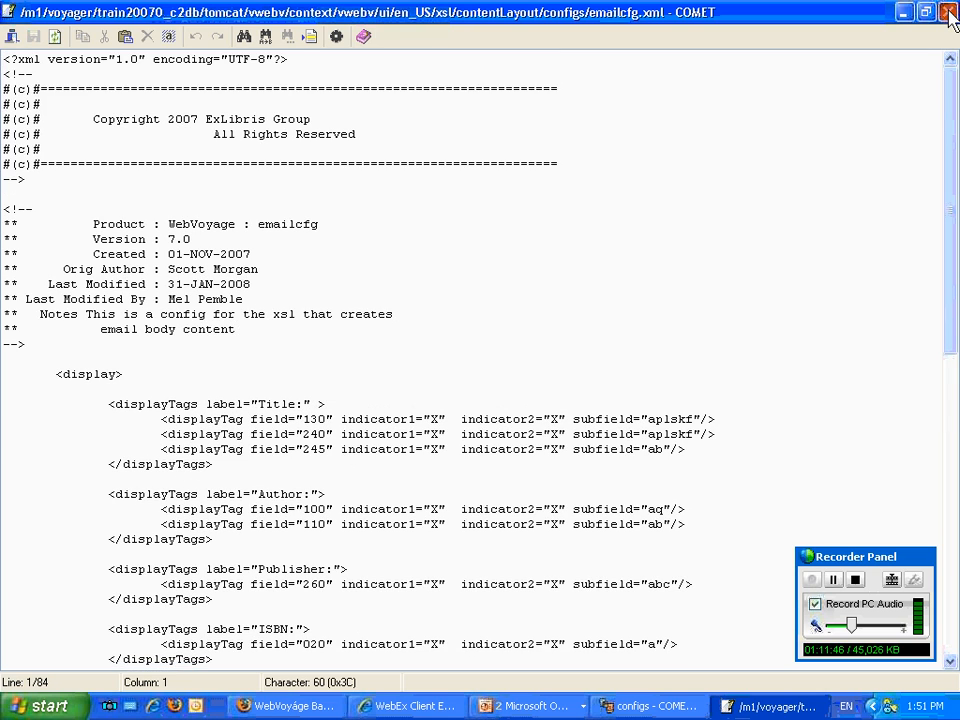
click(947, 13)
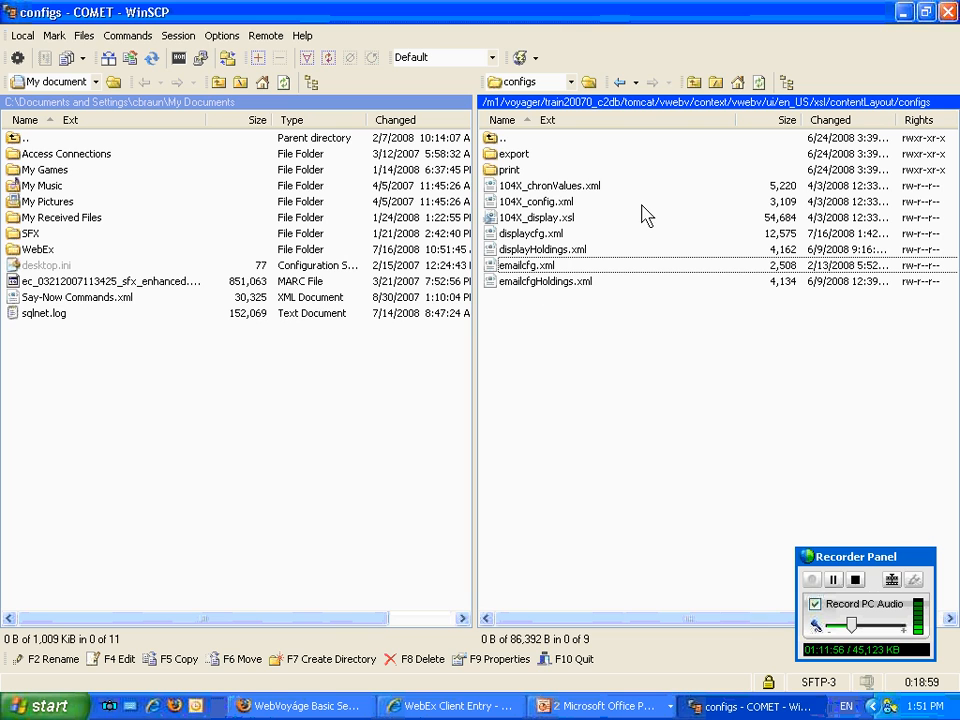
Return to the remote xsl folder and open emailBody.xsl.
click(693, 82)
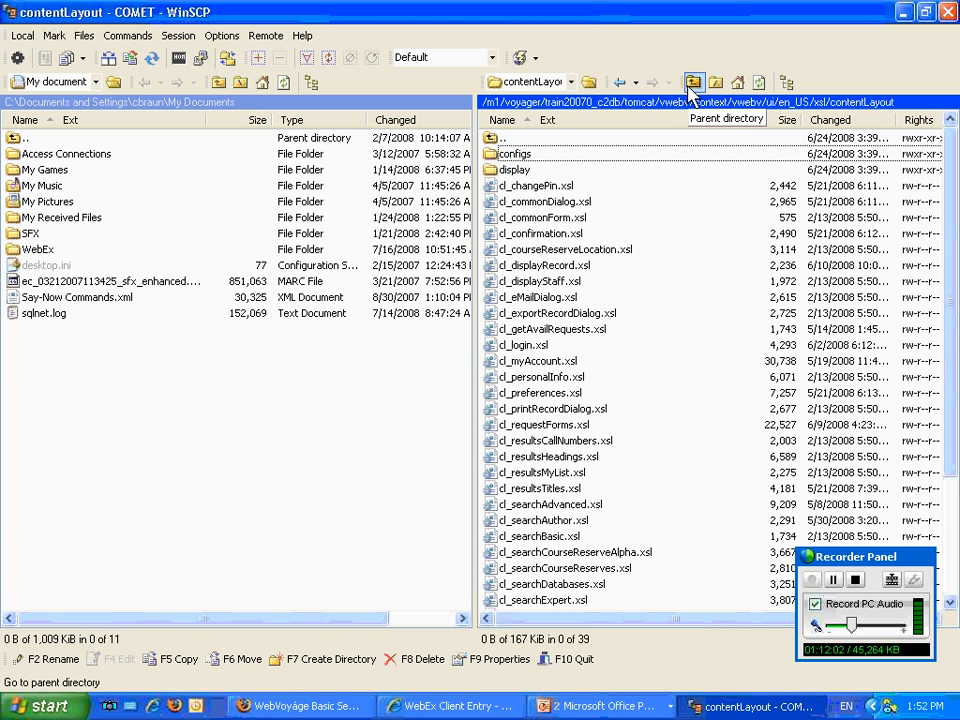
click(690, 86)
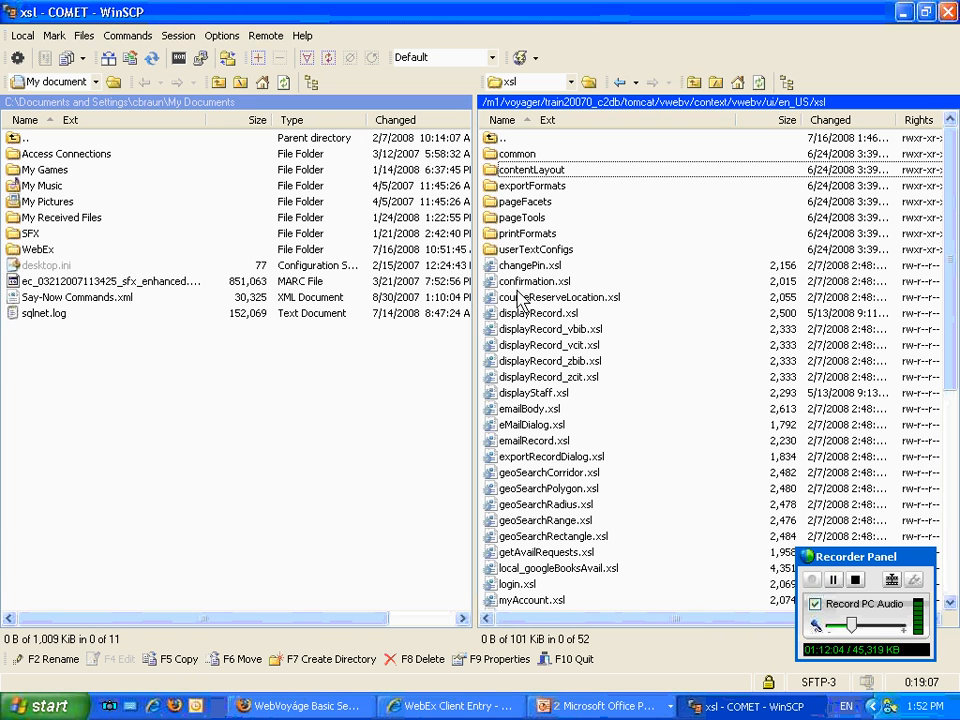
double_click(527, 409)
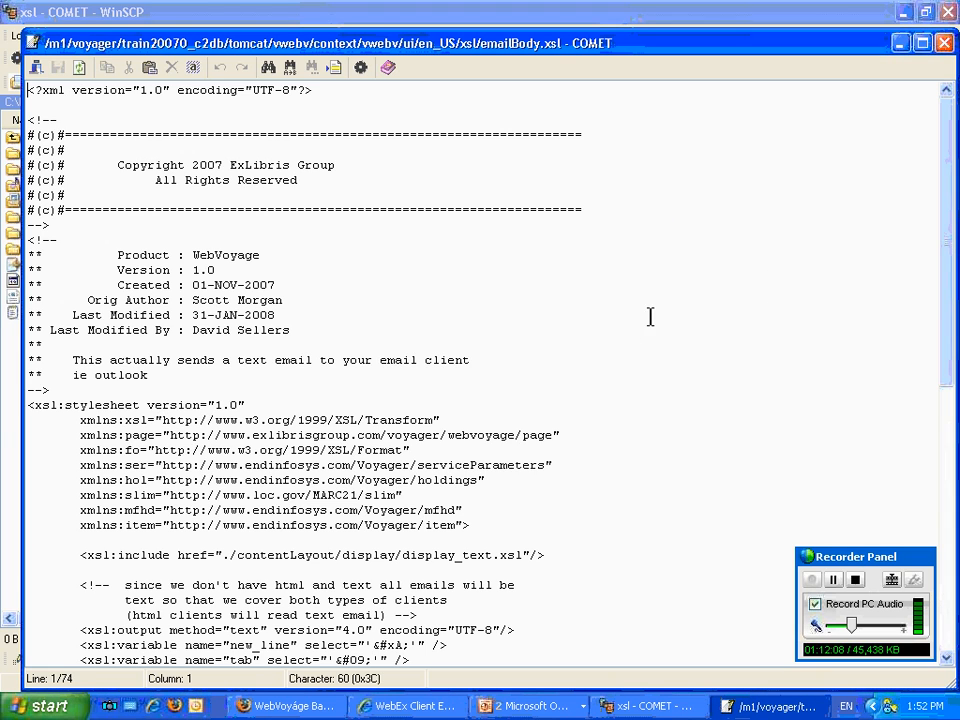
Examine emailBody.xsl down to the institution name, address, web site and phone lines, and close the file.
scroll(659, 346, down, 1)
scroll(658, 346, down, 6)
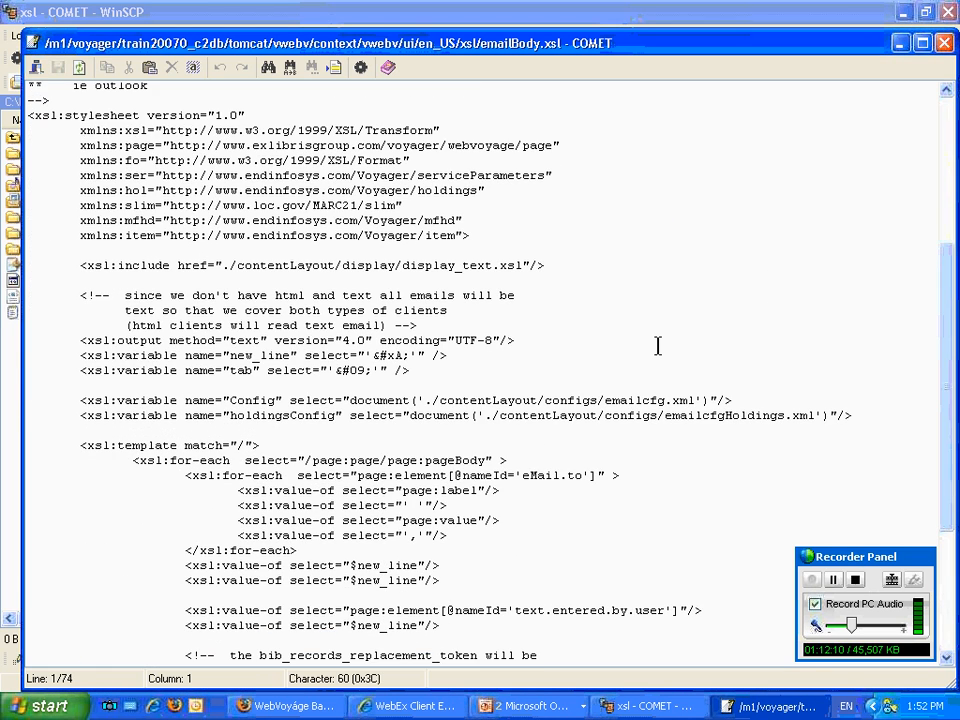
scroll(658, 346, down, 5)
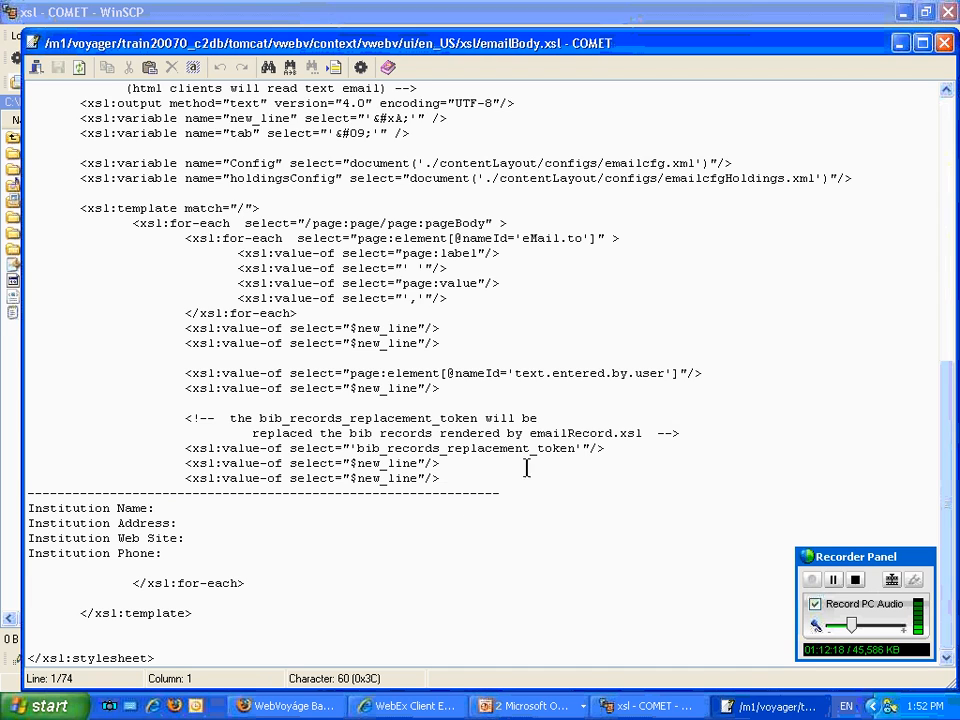
click(948, 46)
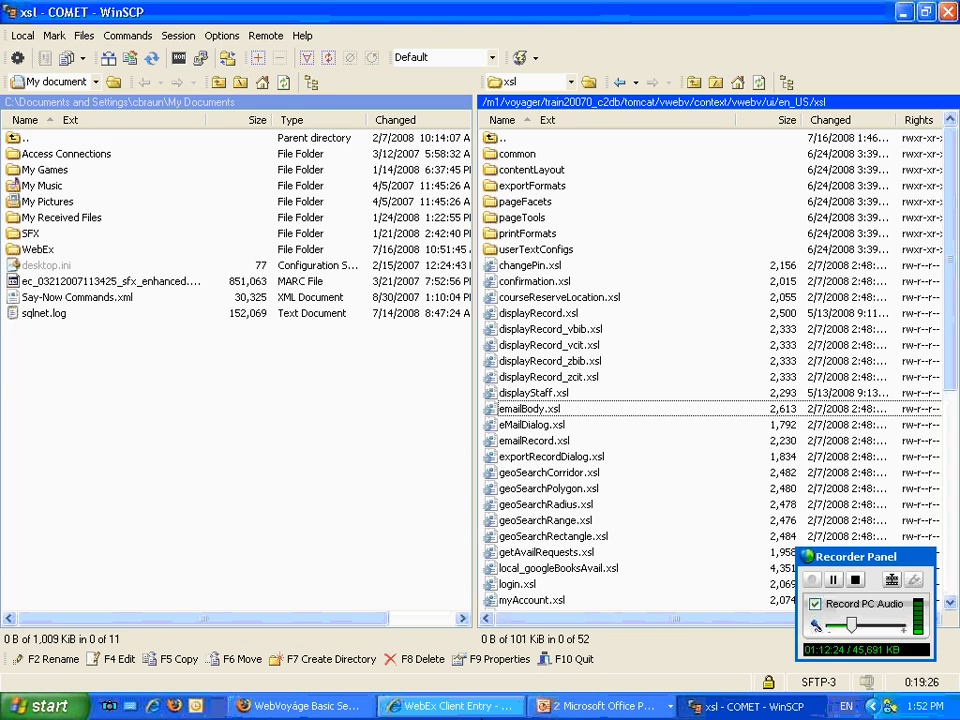
Switch to the PowerPoint slide show of V7 WebV.ppt and advance to the printCommon.xsl slide.
click(600, 706)
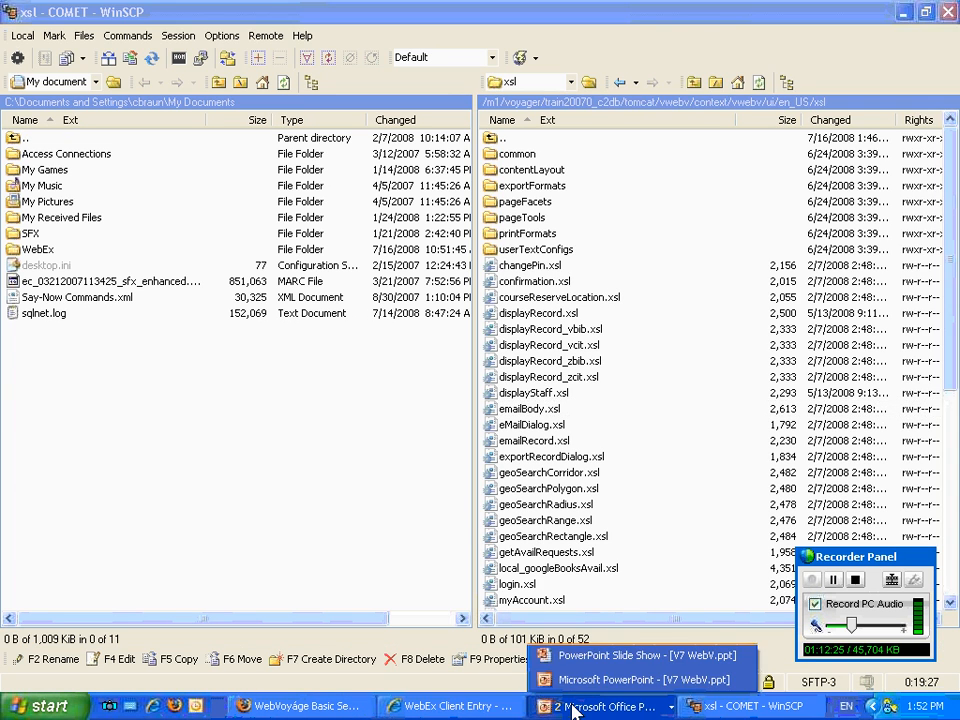
click(643, 662)
click(643, 662)
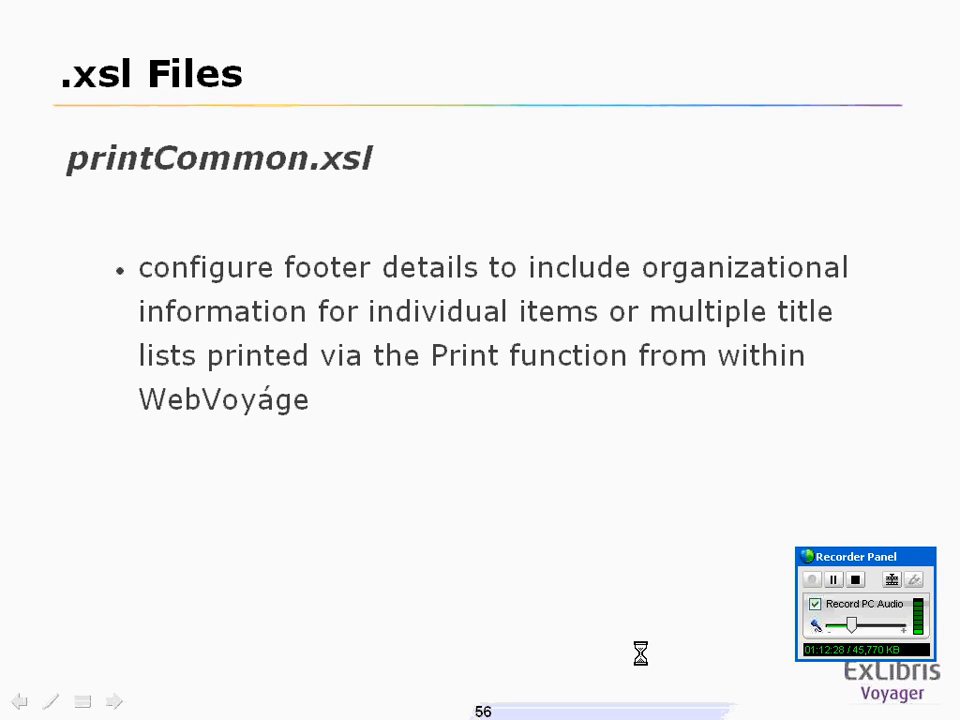